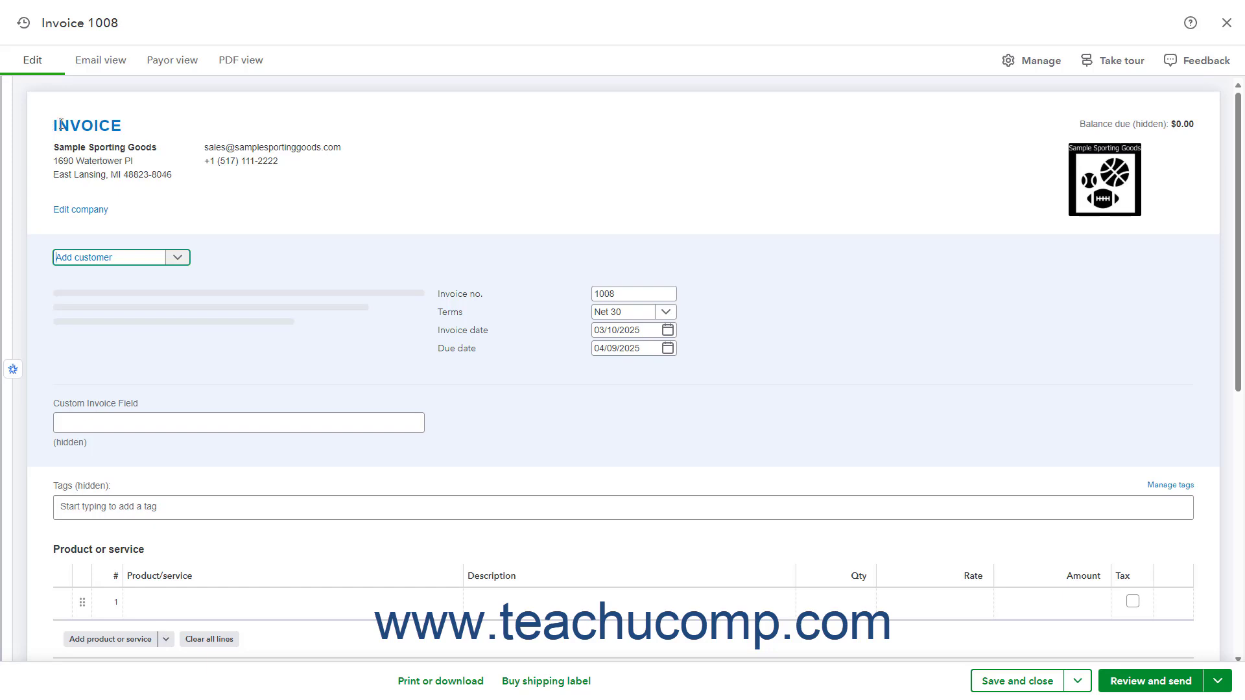
- Check the invoice's autofill options and bring up its management settings
left_click(13, 370)
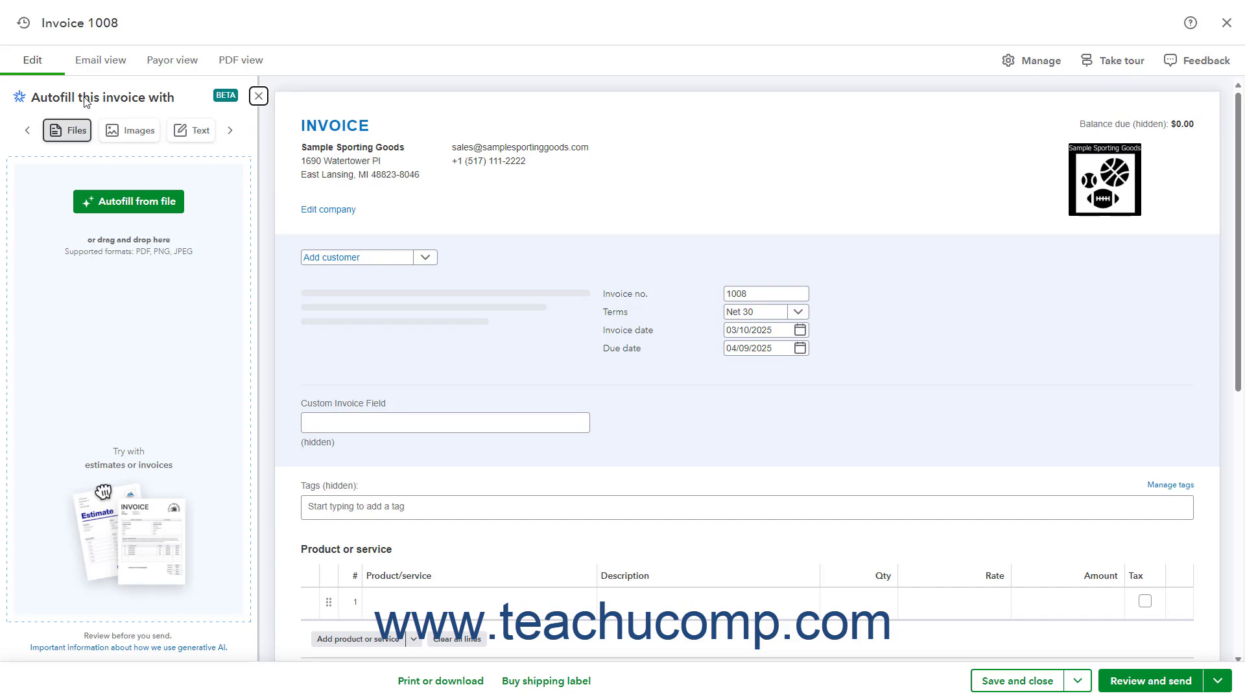
left_click(259, 97)
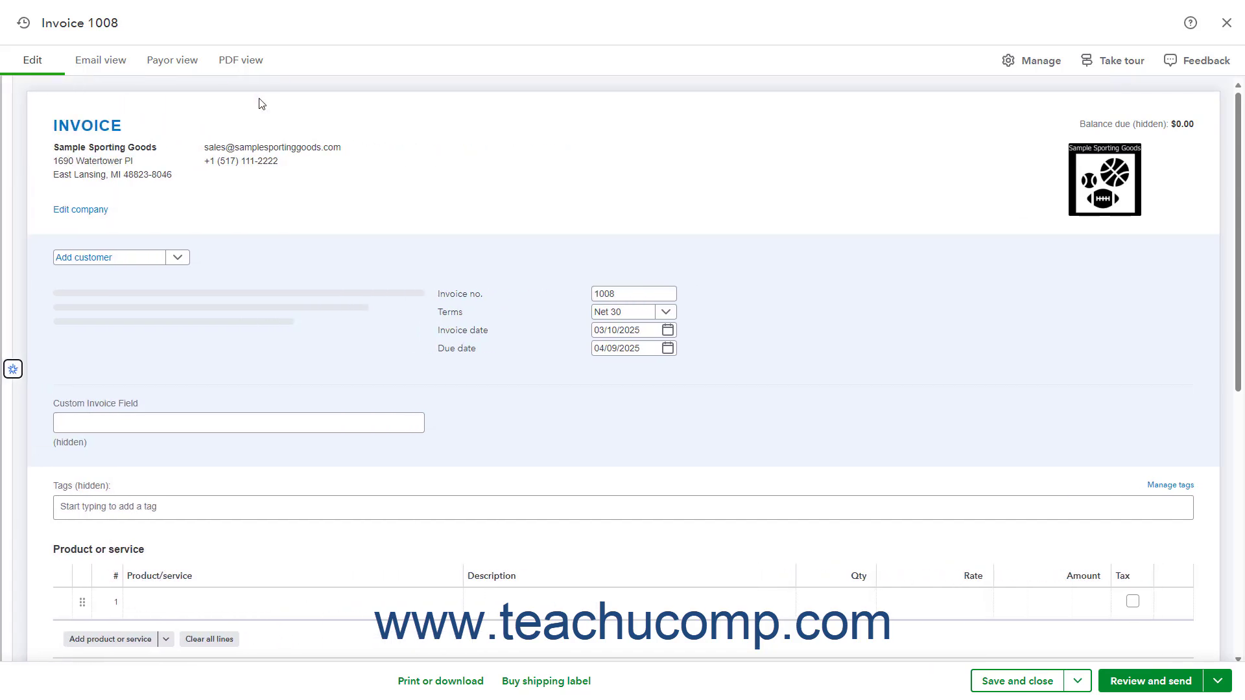
left_click(1040, 64)
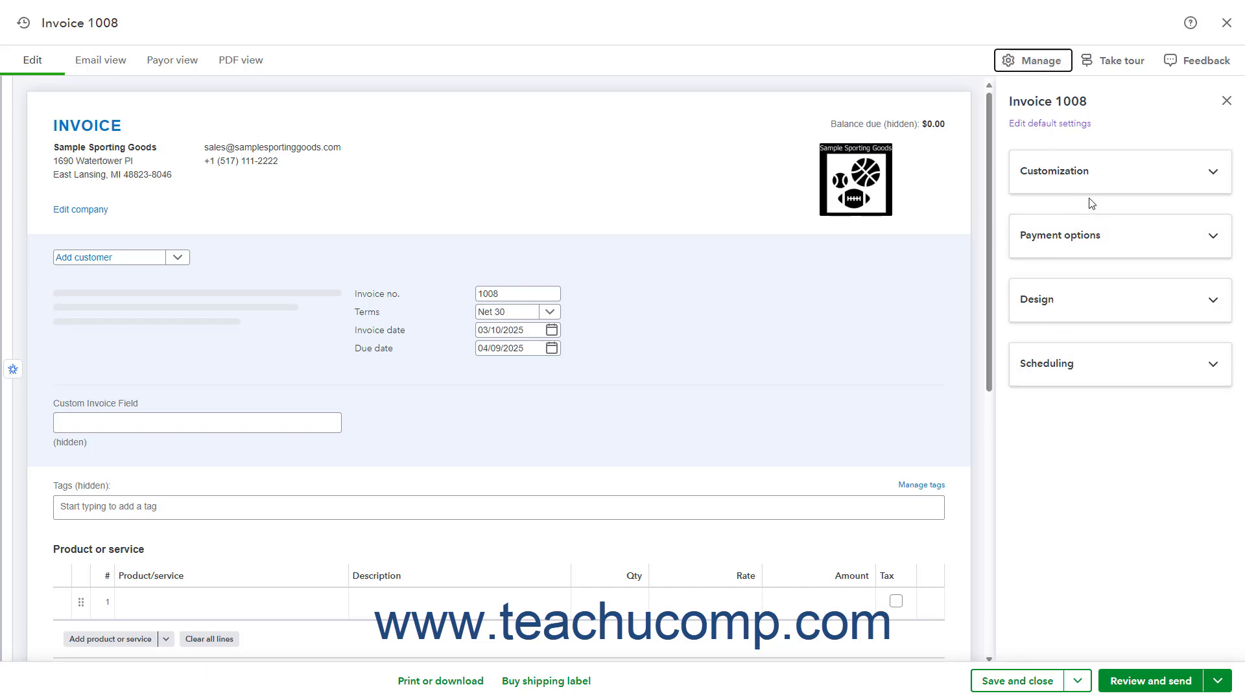
left_click(1061, 68)
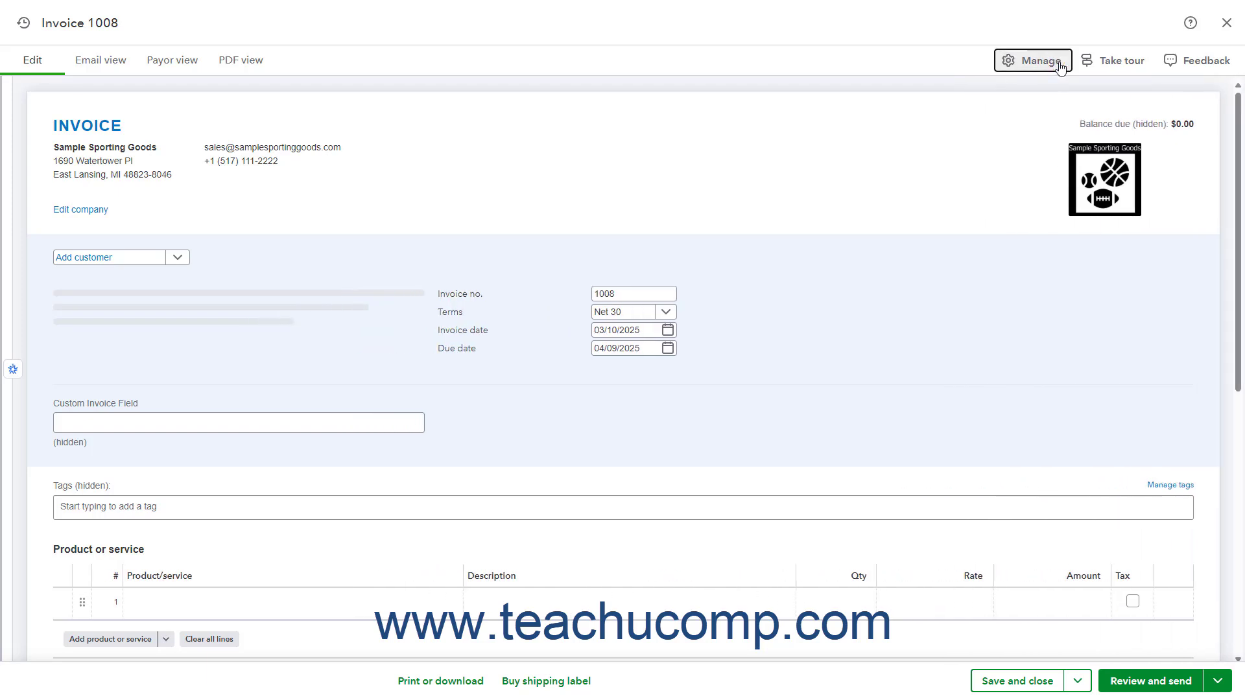
left_click(1061, 67)
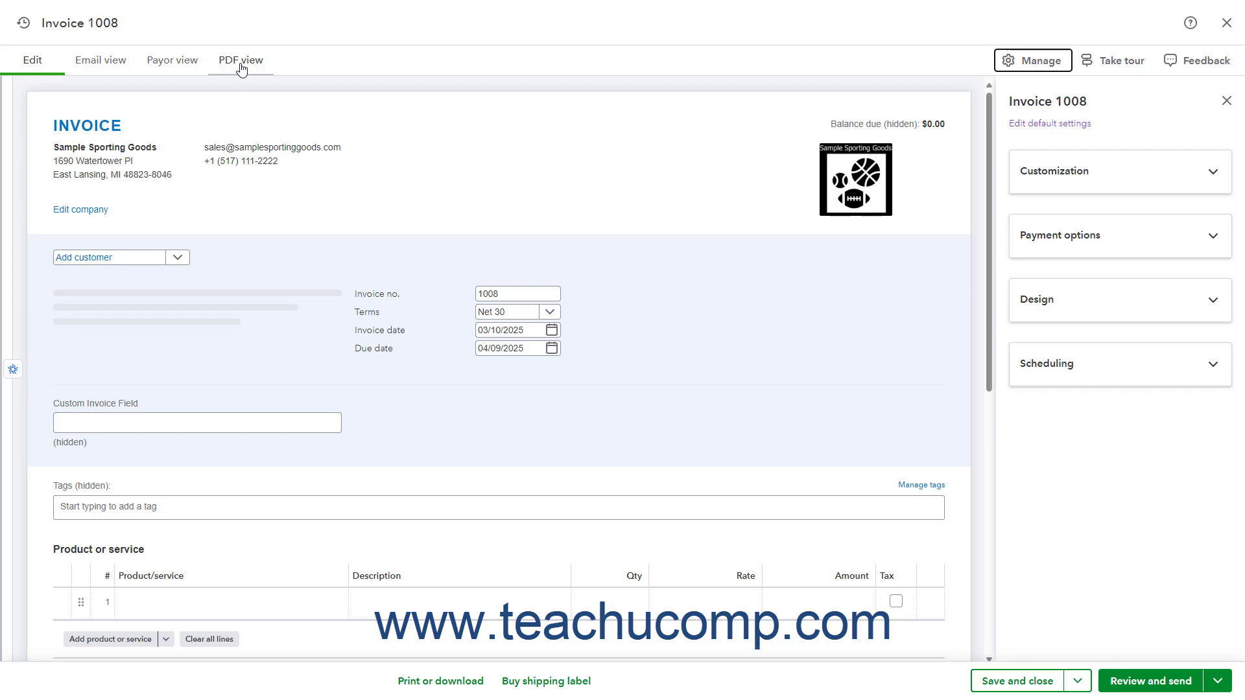
- Preview Invoice 1008 as an email, as the payor sees it and as a PDF, and return to editing
left_click(43, 66)
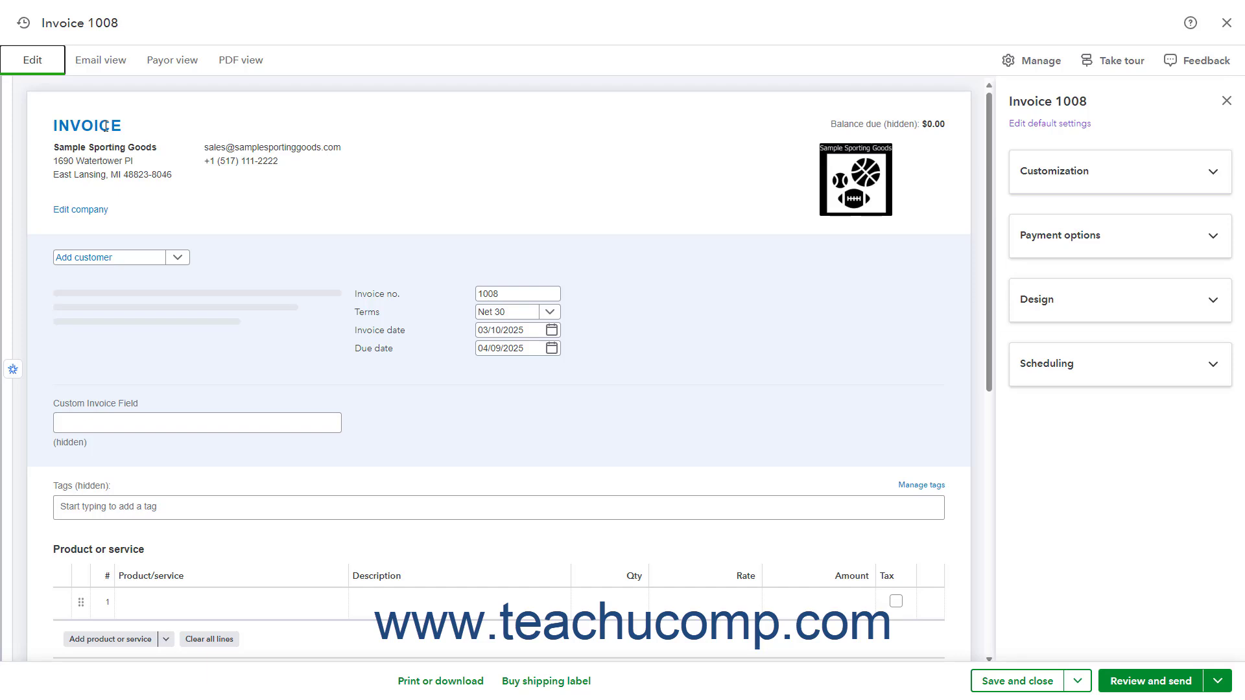
left_click(110, 66)
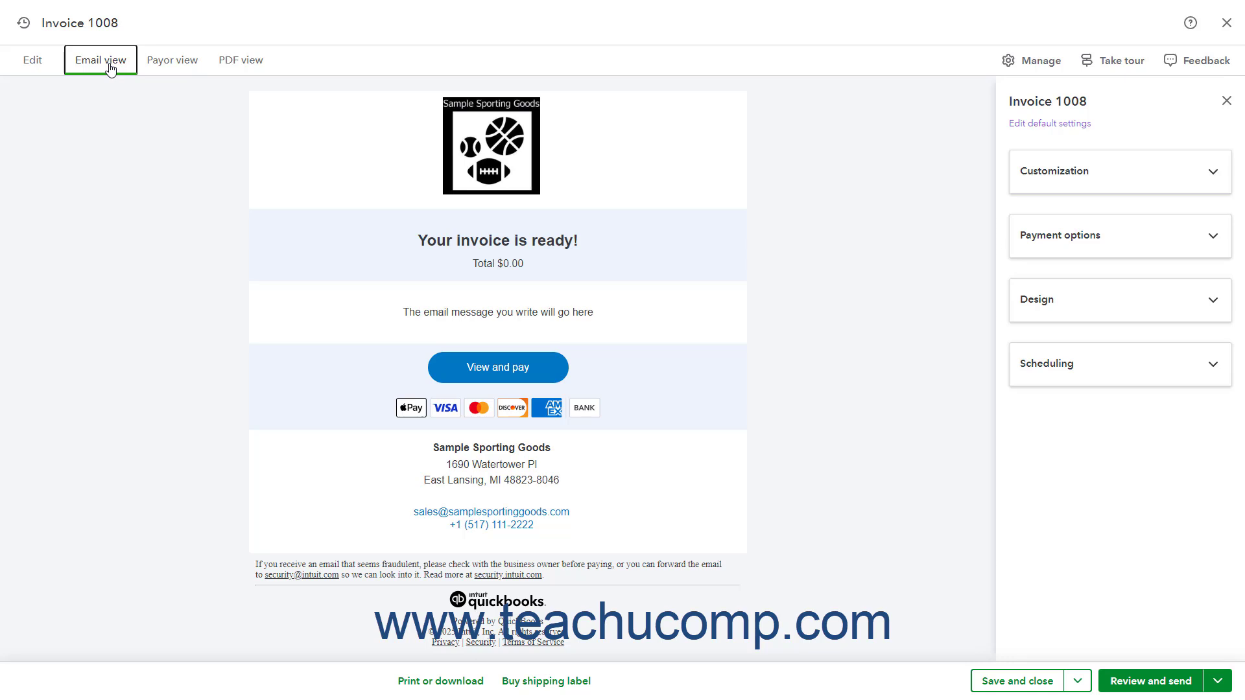
left_click(167, 63)
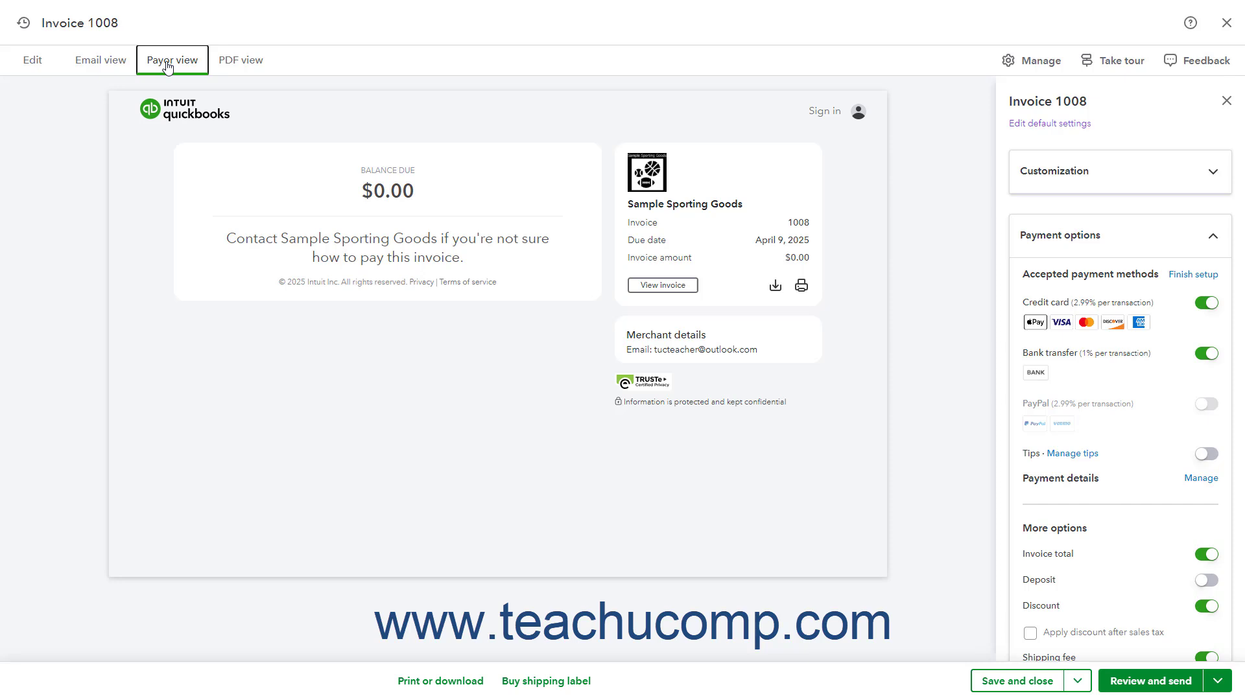
left_click(244, 64)
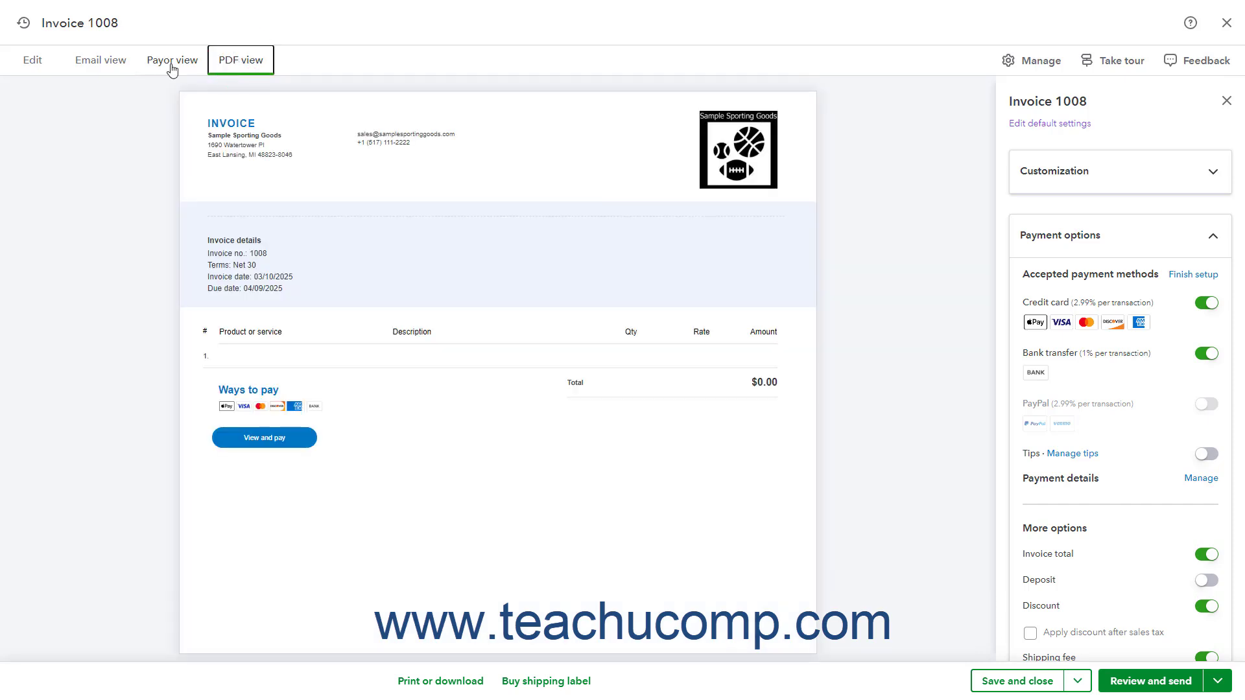
left_click(45, 64)
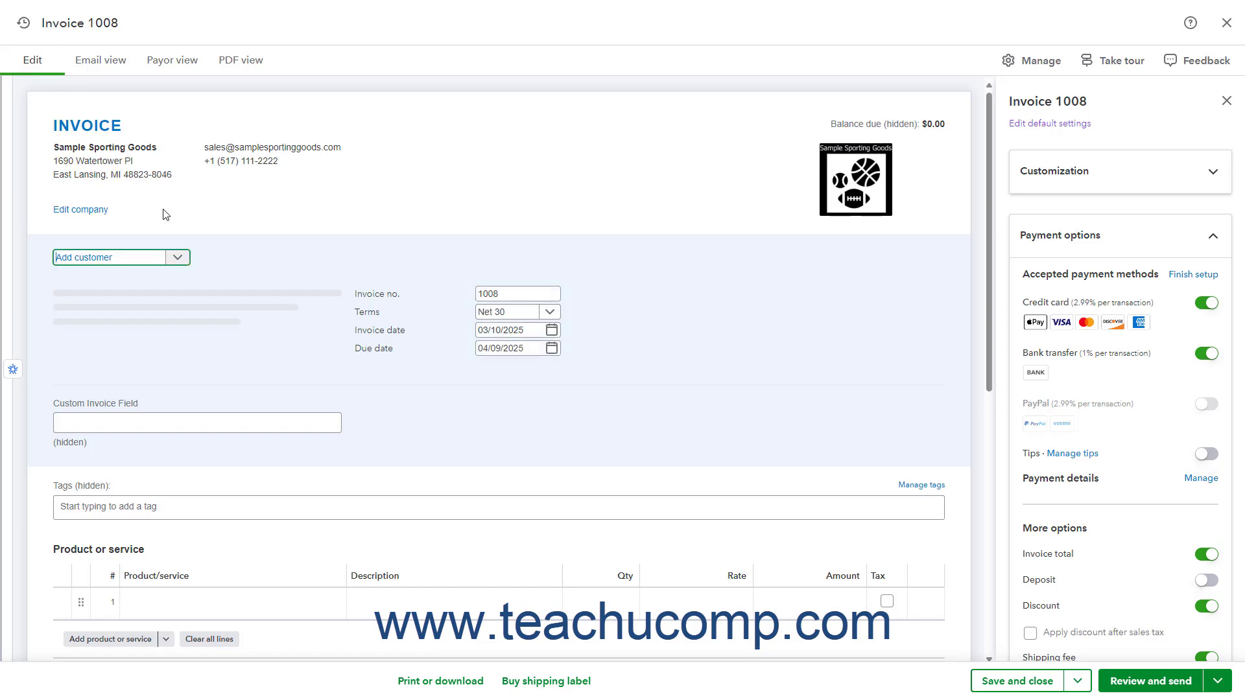
- Assign an existing individual customer from near the end of the customer list to Invoice 1008
left_click(177, 259)
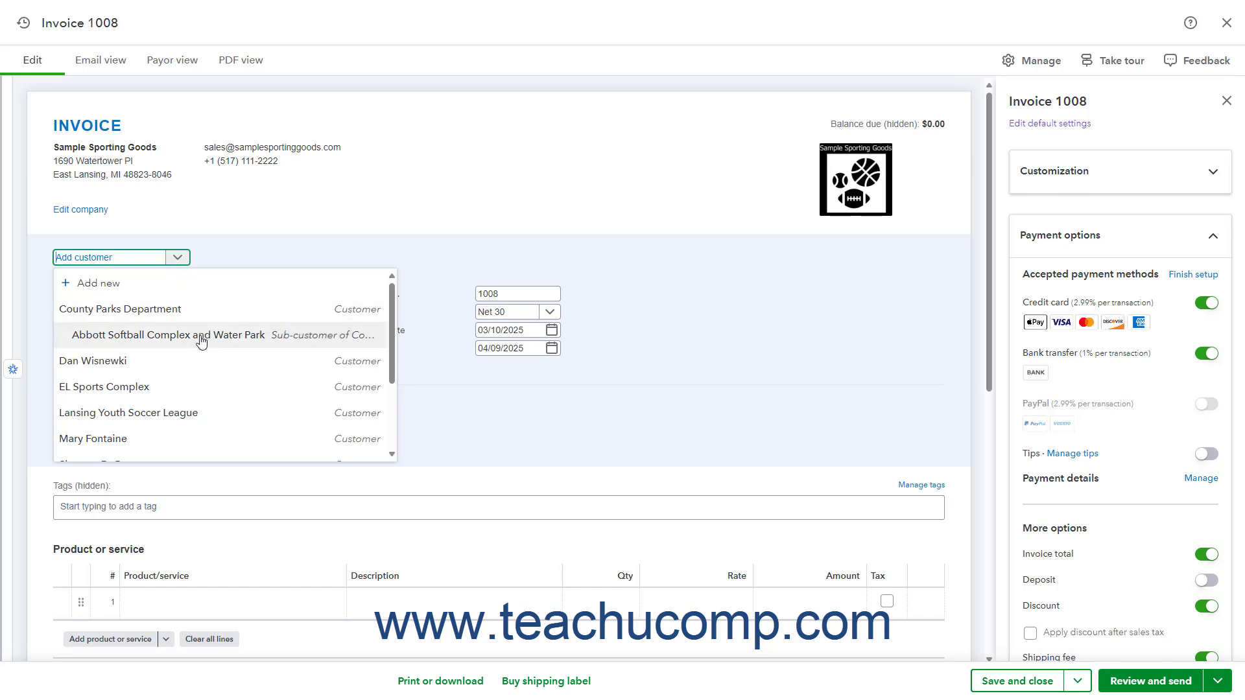
scroll(201, 343, "down", 2)
left_click(133, 447)
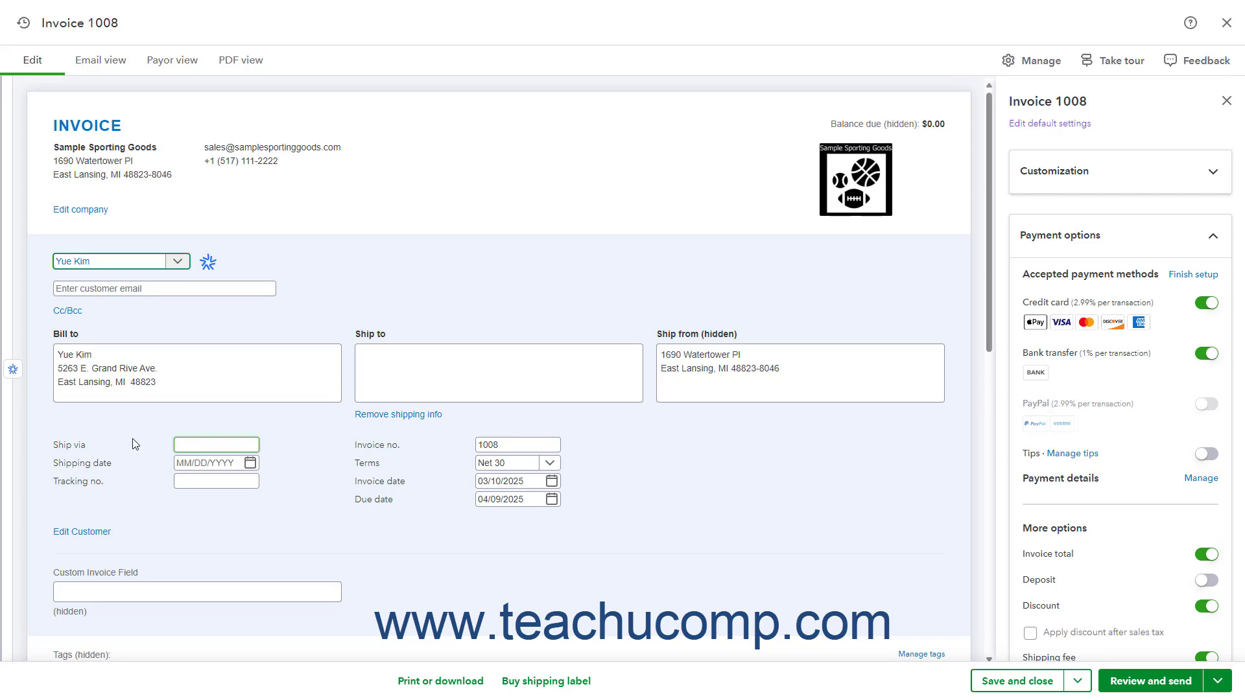
- Look over the blank form for adding a new customer and close it without saving
left_click(176, 261)
scroll(169, 313, "up", 3)
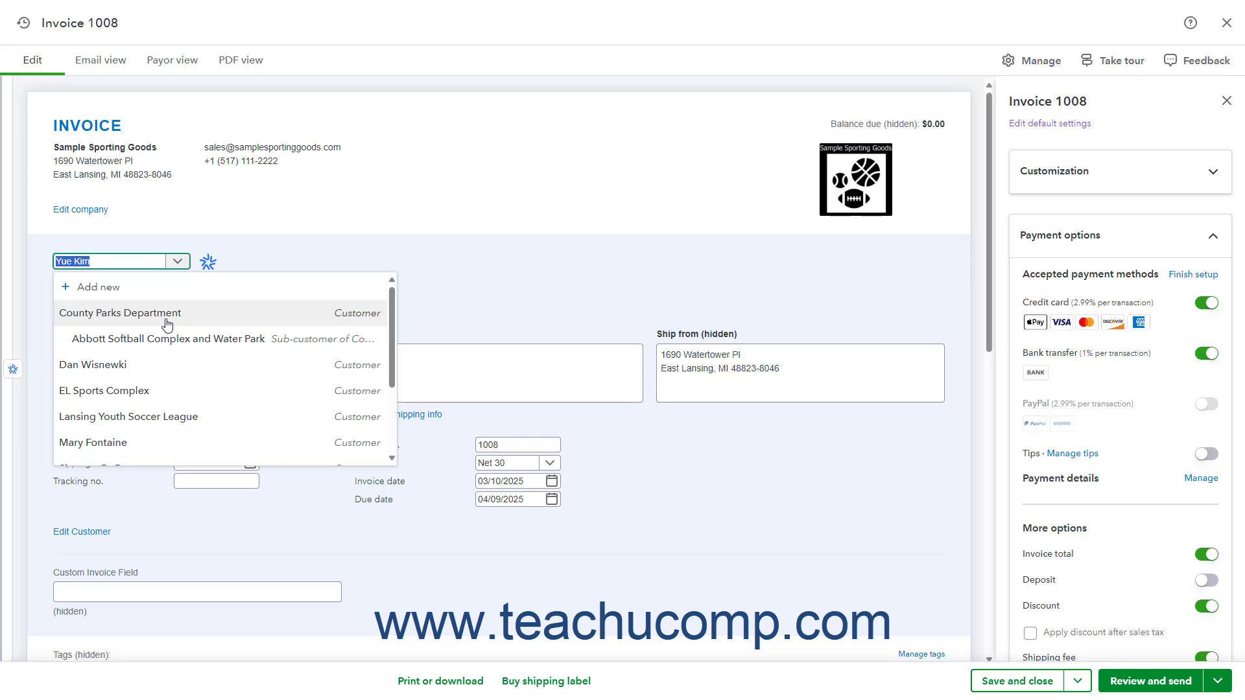
left_click(156, 288)
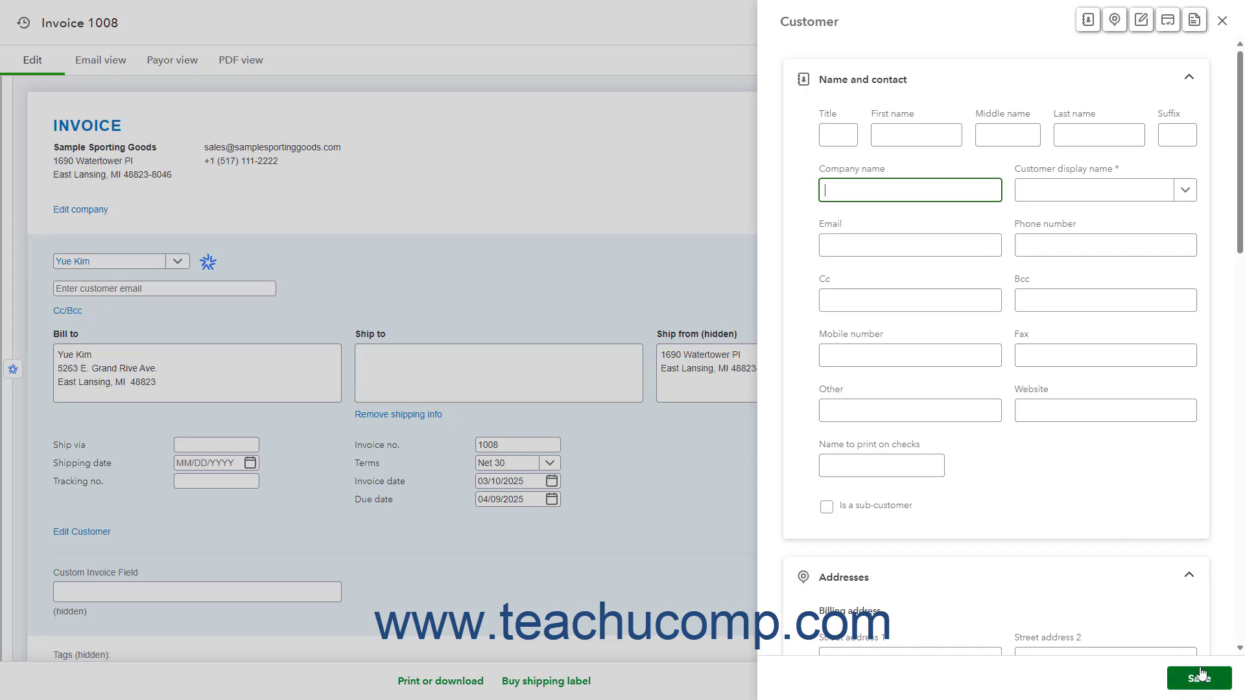
left_click(1223, 22)
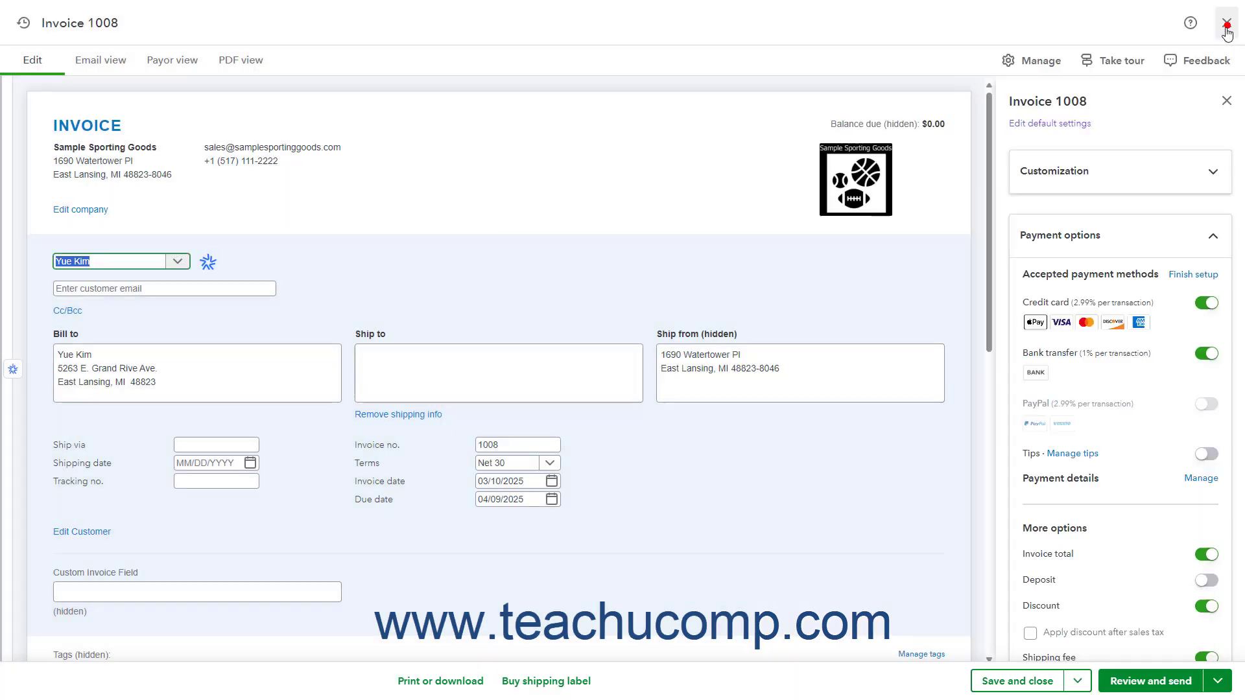
- Examine the customer email field and the Cc and Bcc entries without adding any addresses
left_click(252, 293)
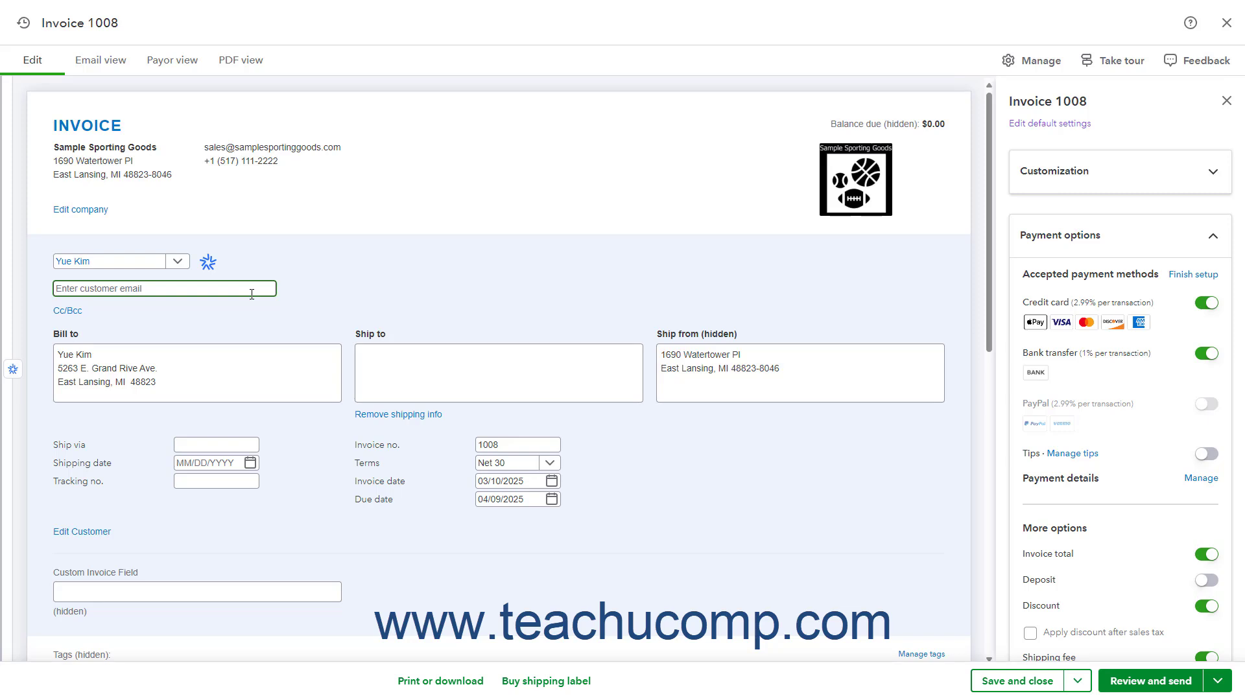
left_click(68, 311)
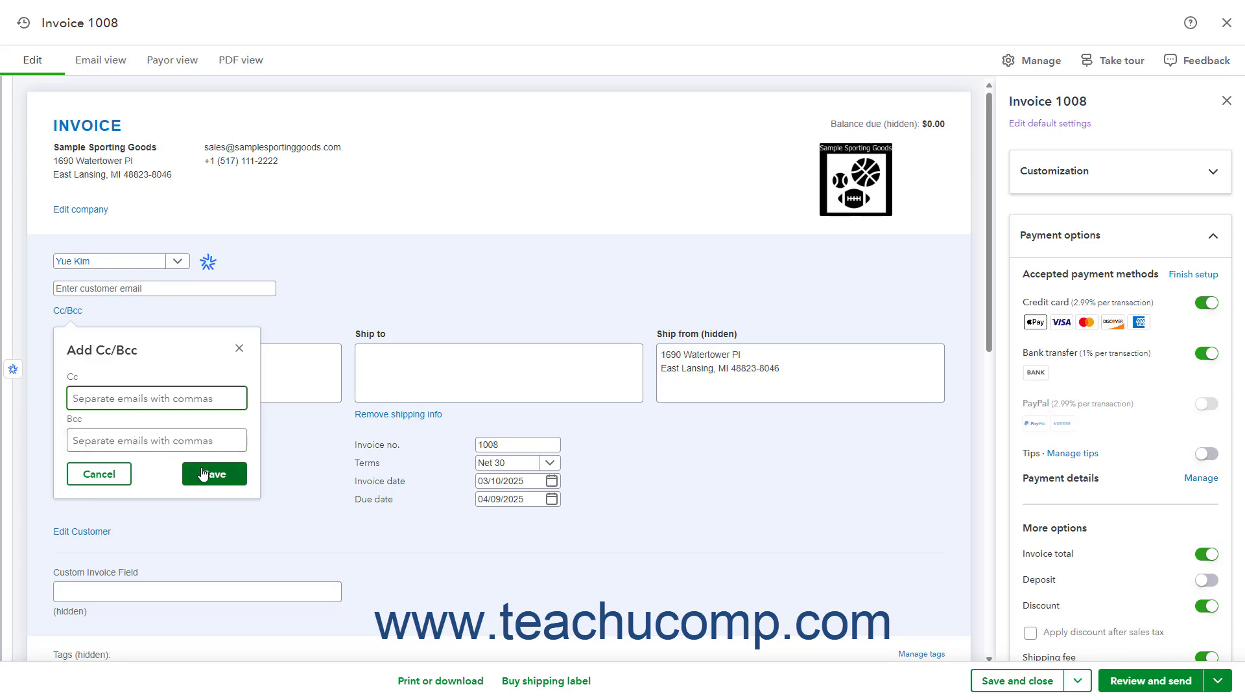
left_click(239, 349)
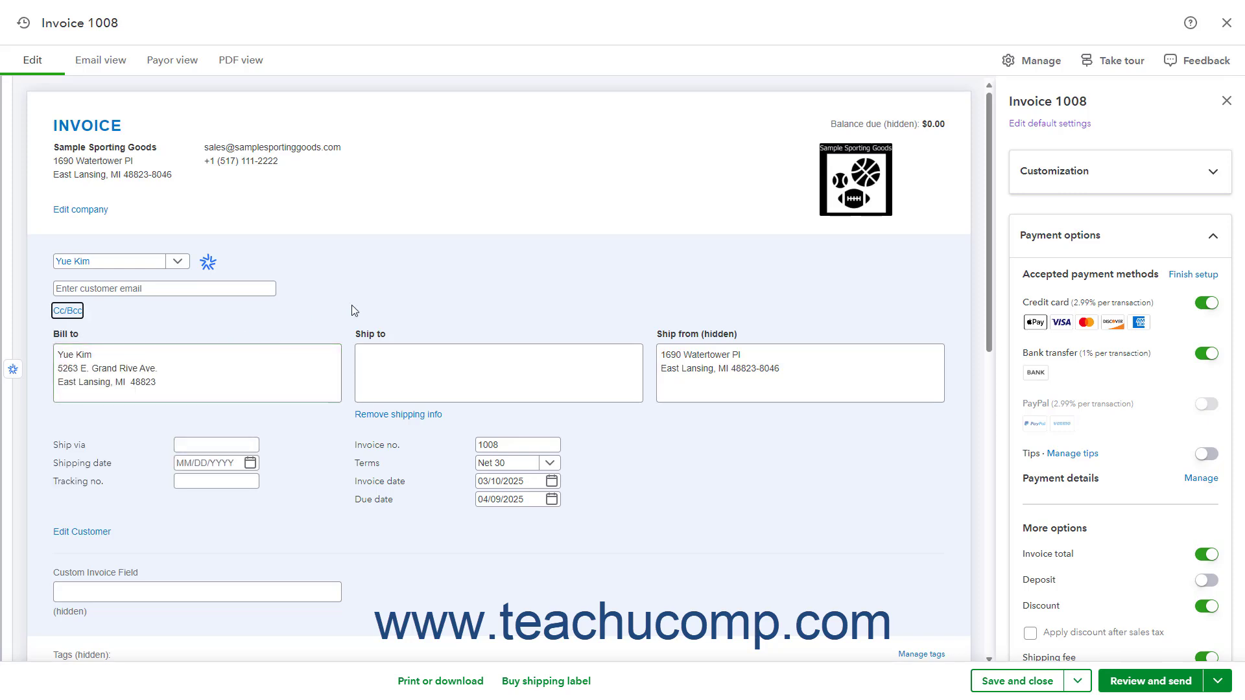
left_click(212, 289)
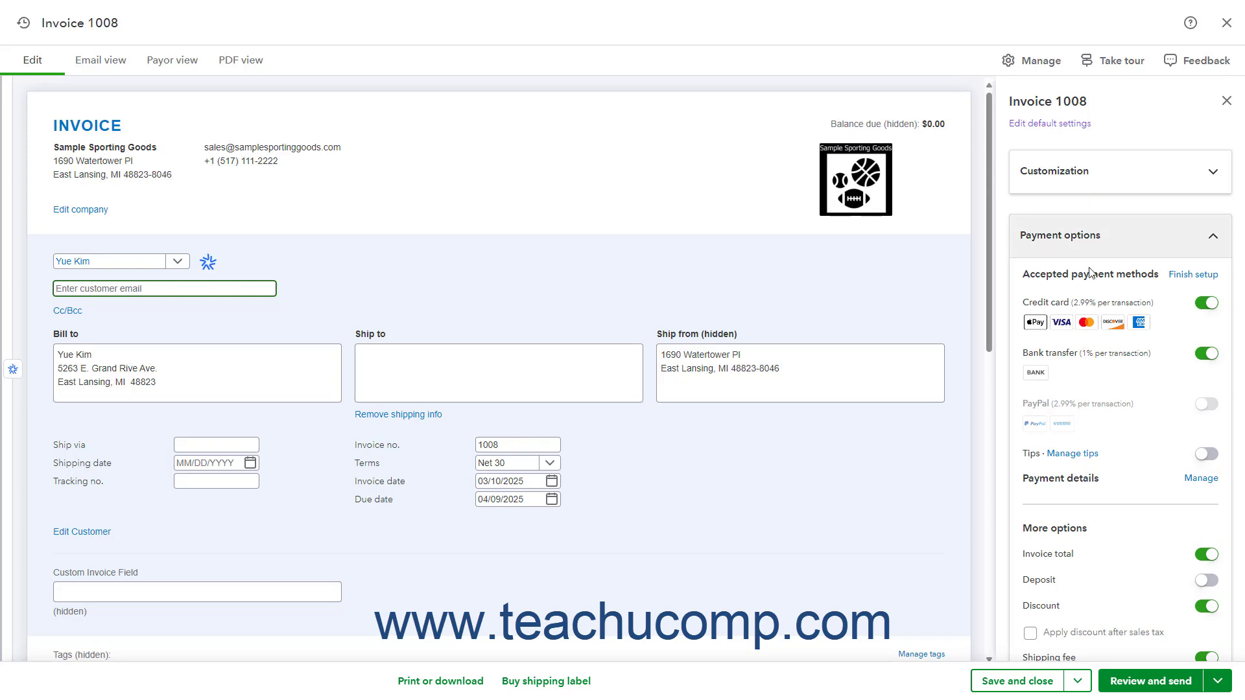
- Try the invoice's Print later scheduling option by turning it on and off again
left_click(1098, 238)
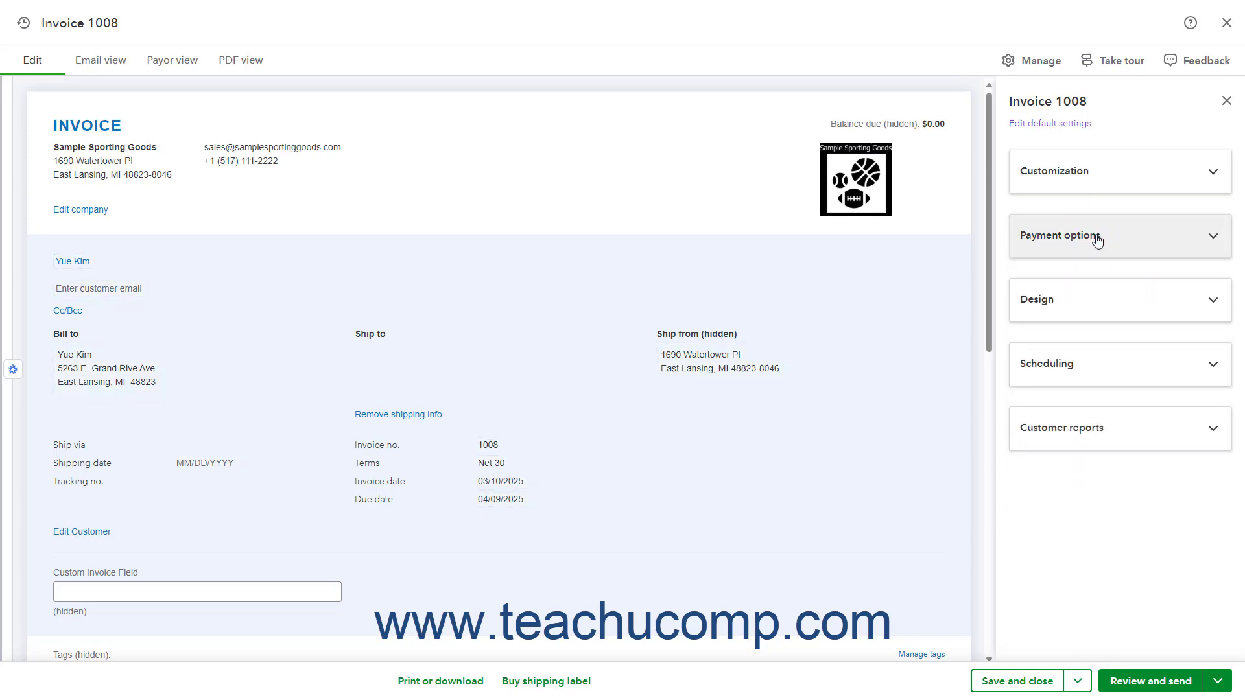
left_click(1081, 371)
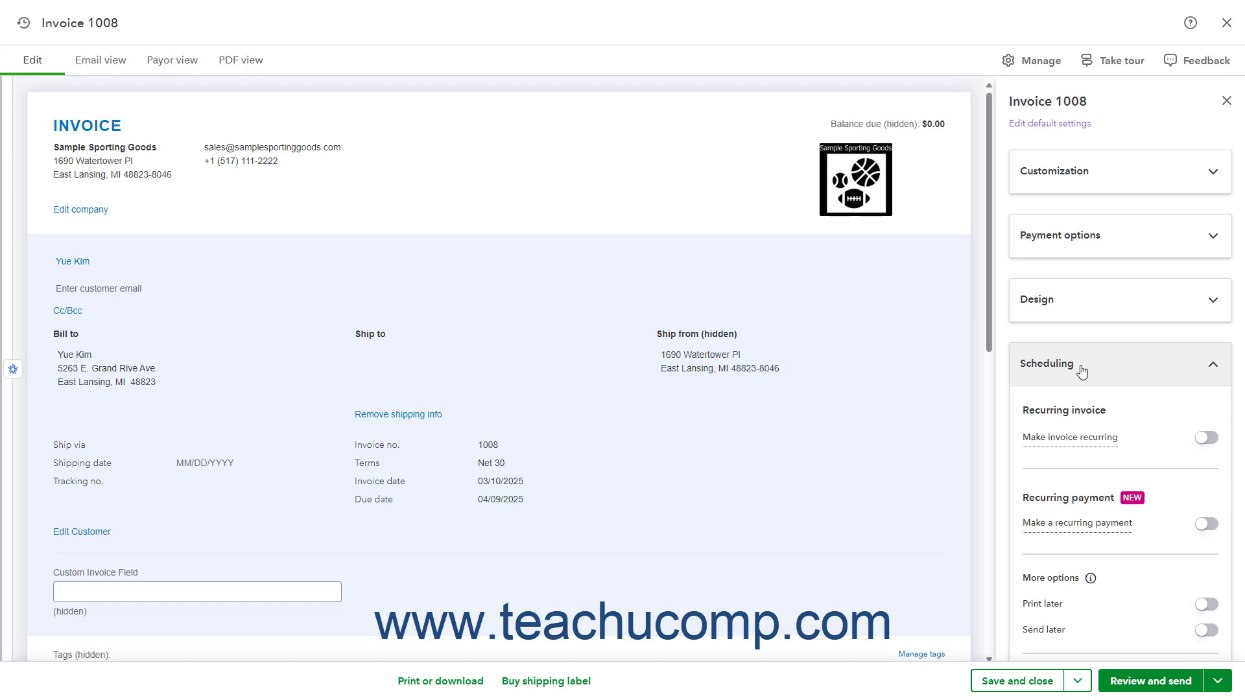
left_click(1206, 606)
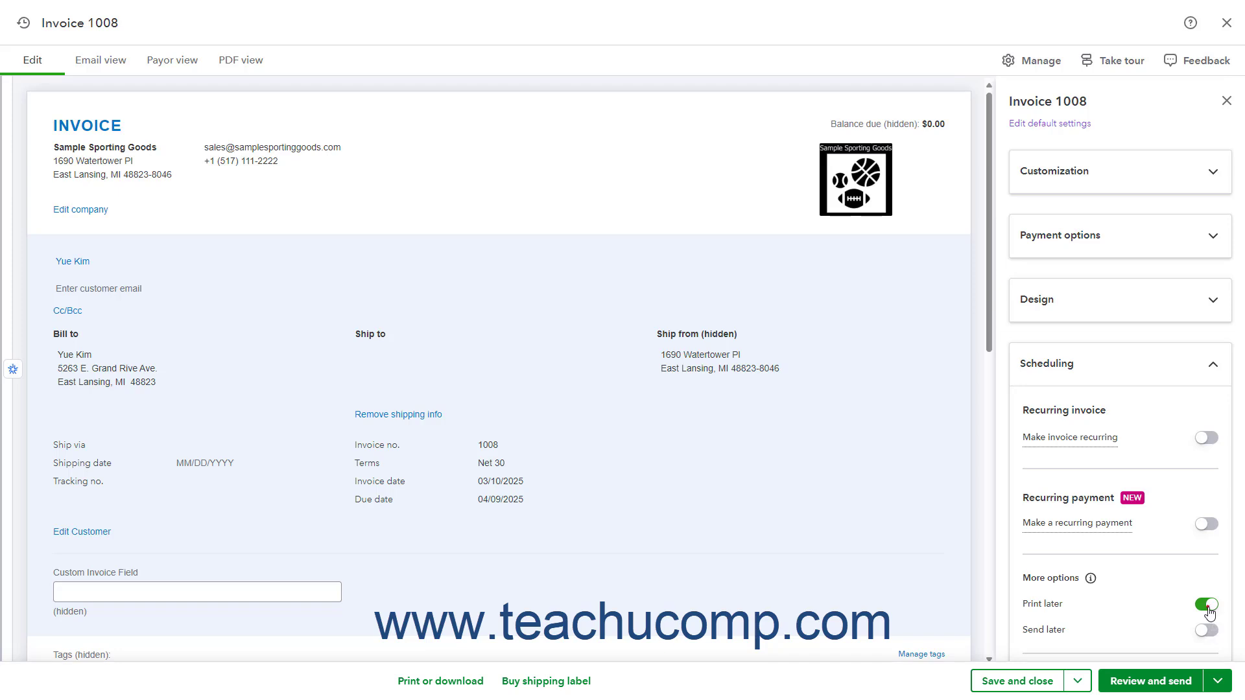
left_click(1208, 606)
- Try switching the credit card and bank transfer payment methods off and back on in the invoice's customer payment options
scroll(716, 531, "down", 4)
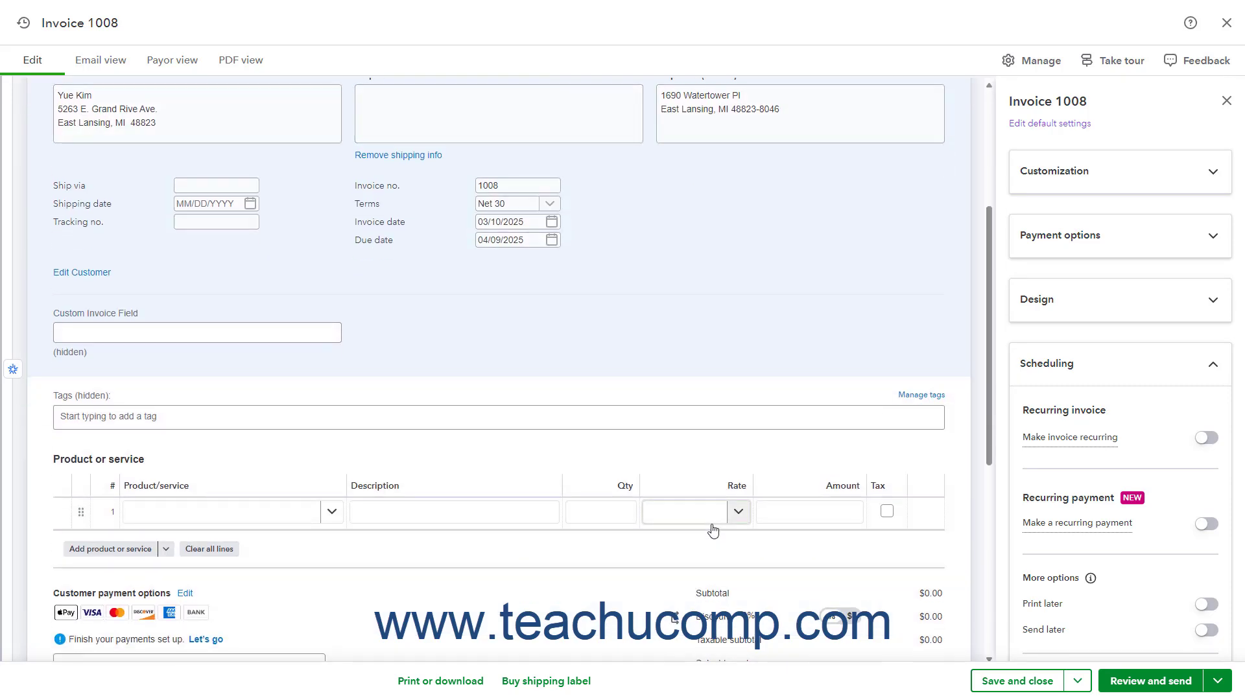
scroll(564, 512, "down", 3)
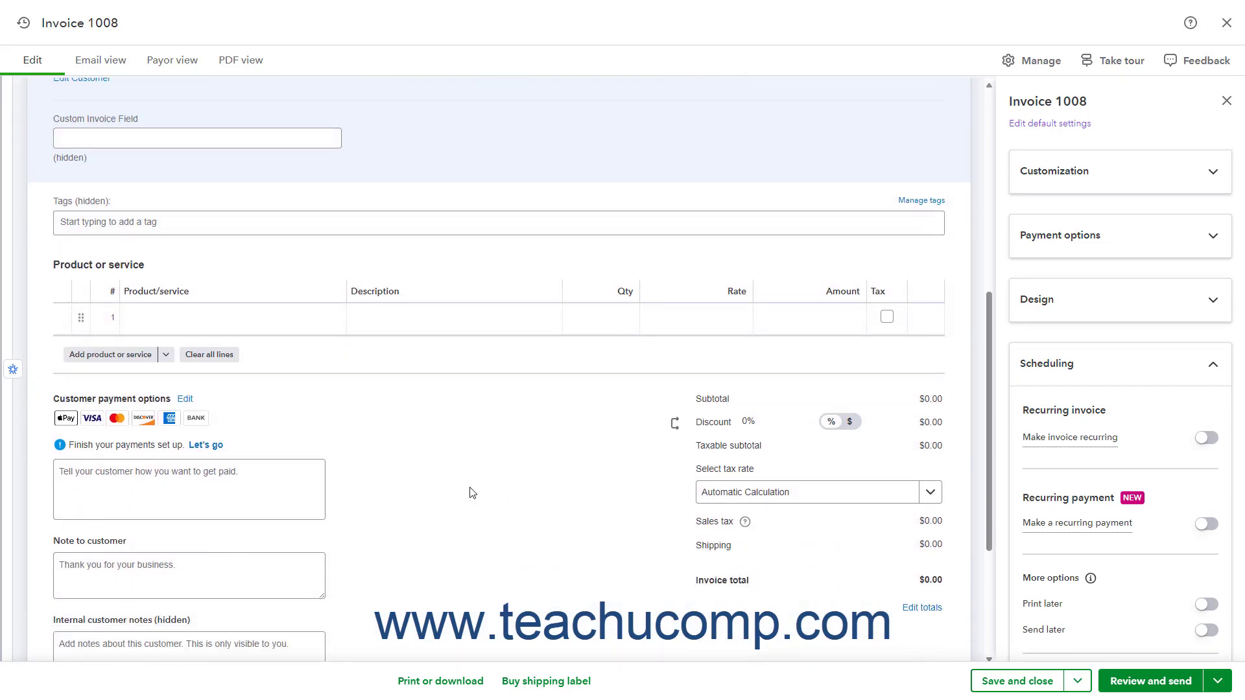
left_click(185, 408)
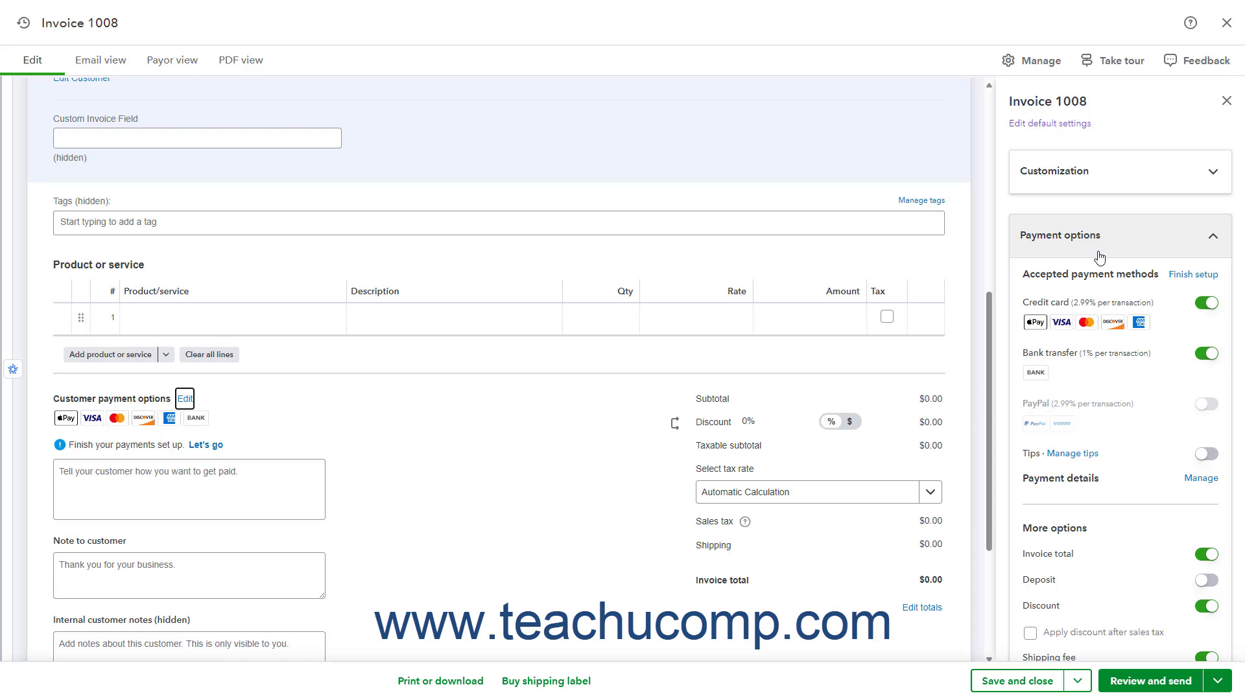
left_click(1205, 309)
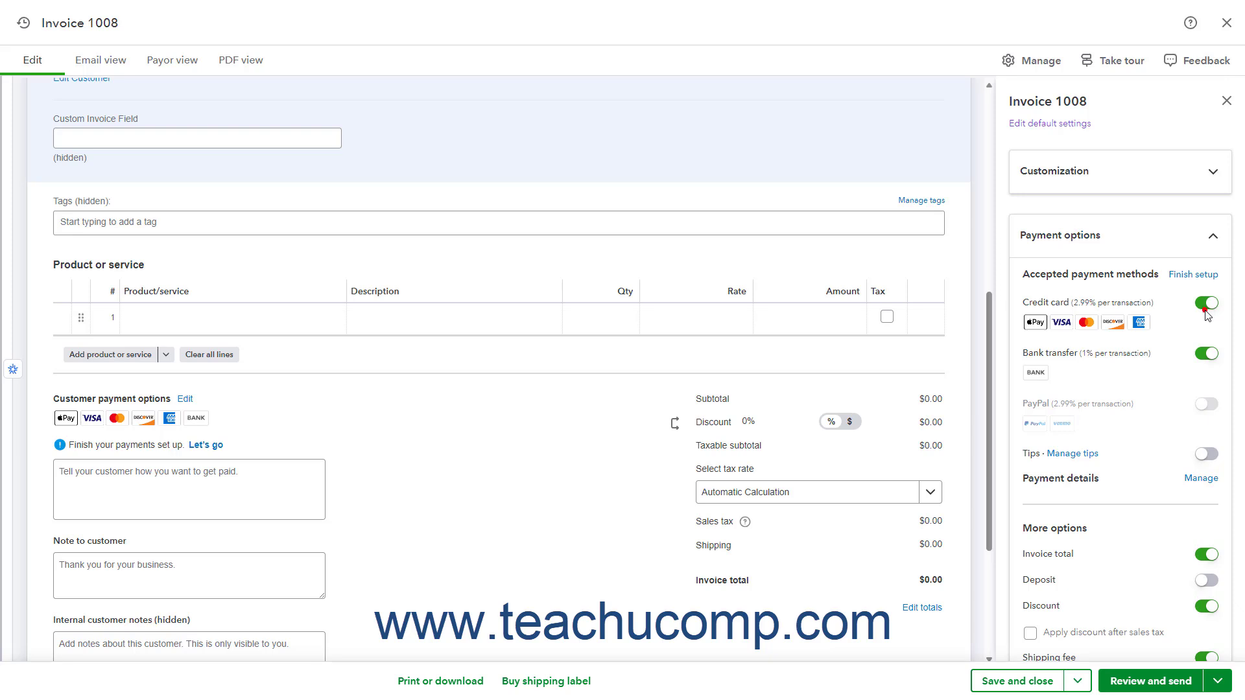
left_click(1204, 357)
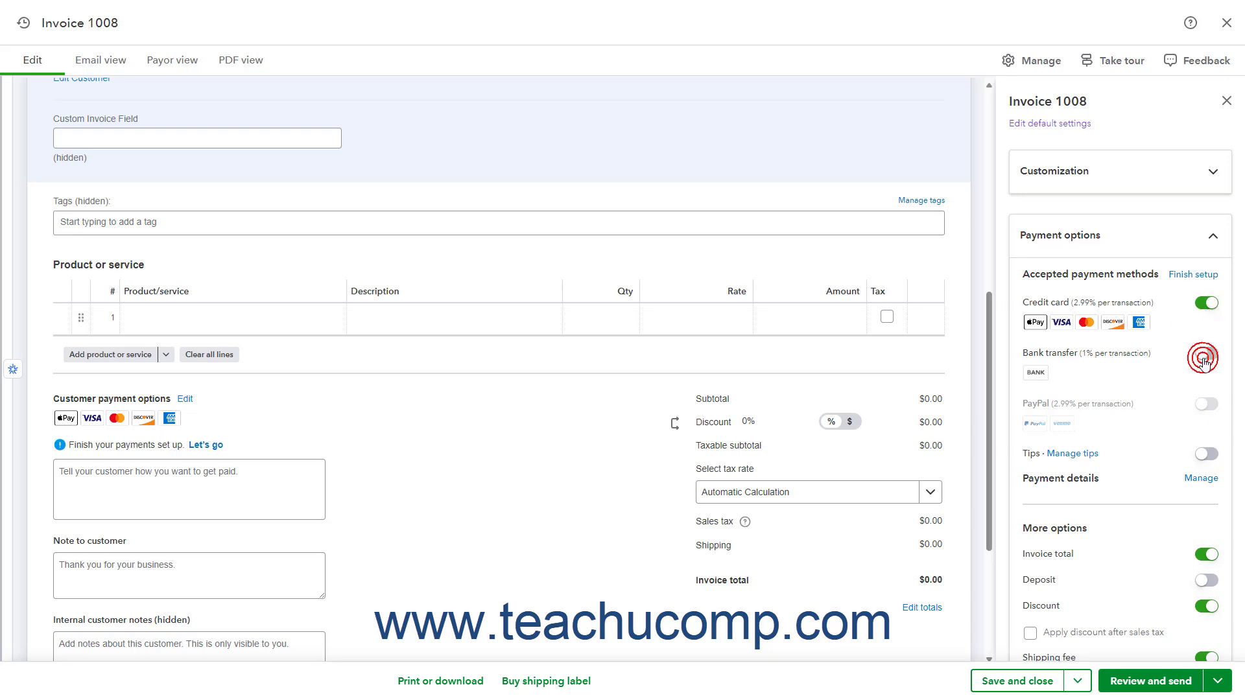
left_click(1204, 359)
- Examine the Bill to, Ship to and Ship from addresses and the ship via, shipping date and tracking number fields
scroll(806, 381, "up", 6)
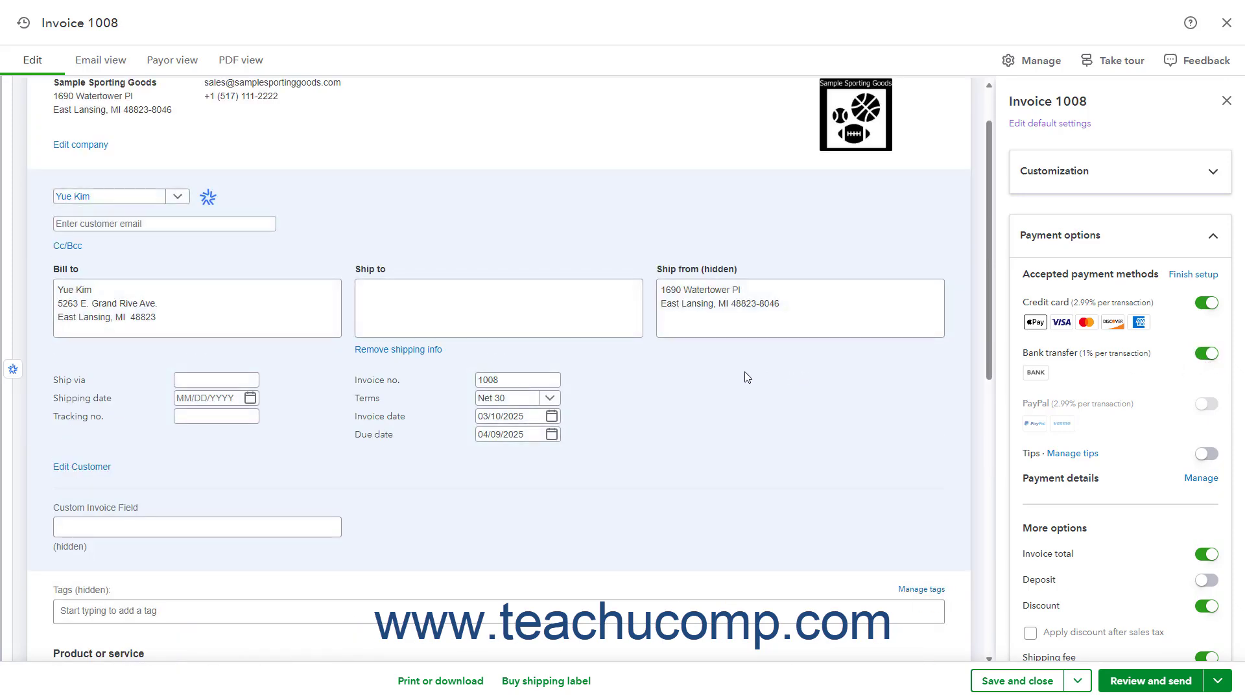
left_click(243, 297)
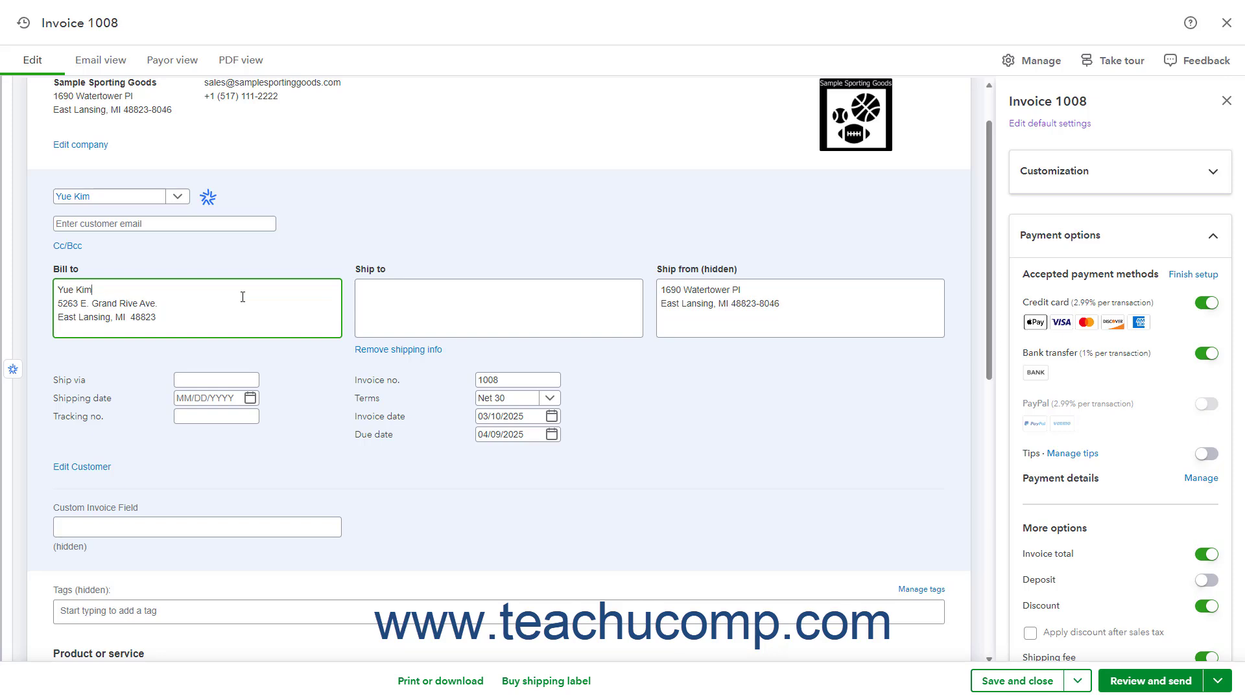
left_click(407, 290)
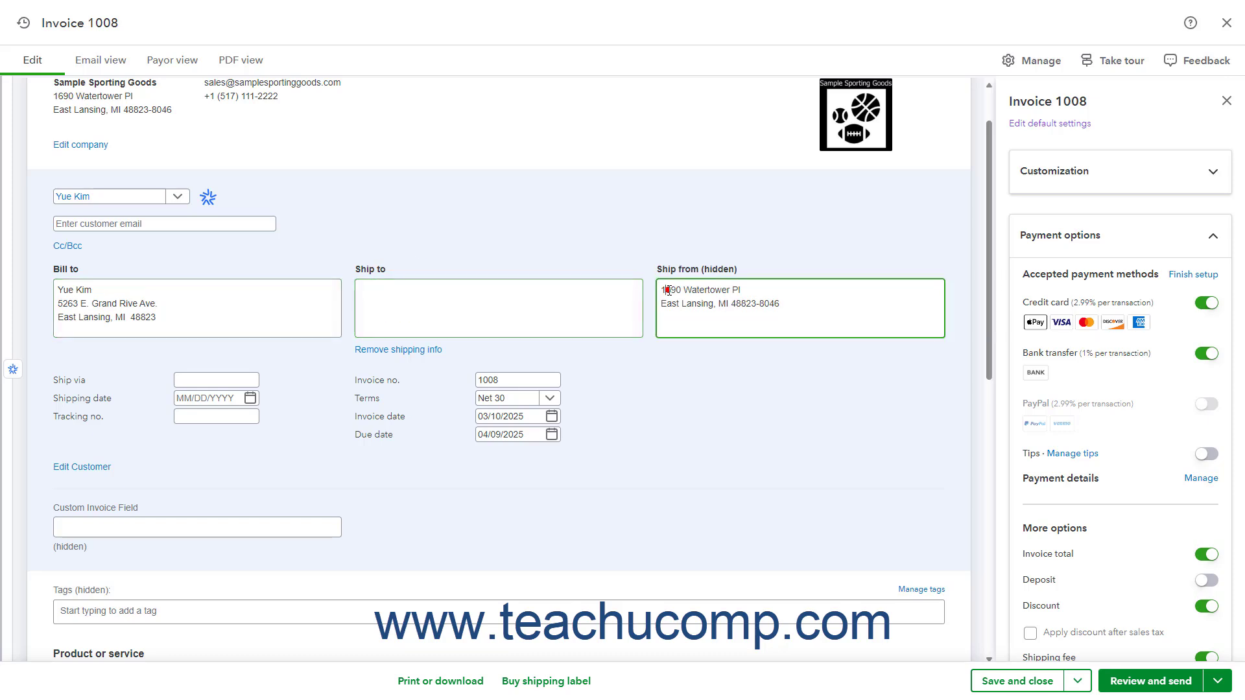
left_click(243, 379)
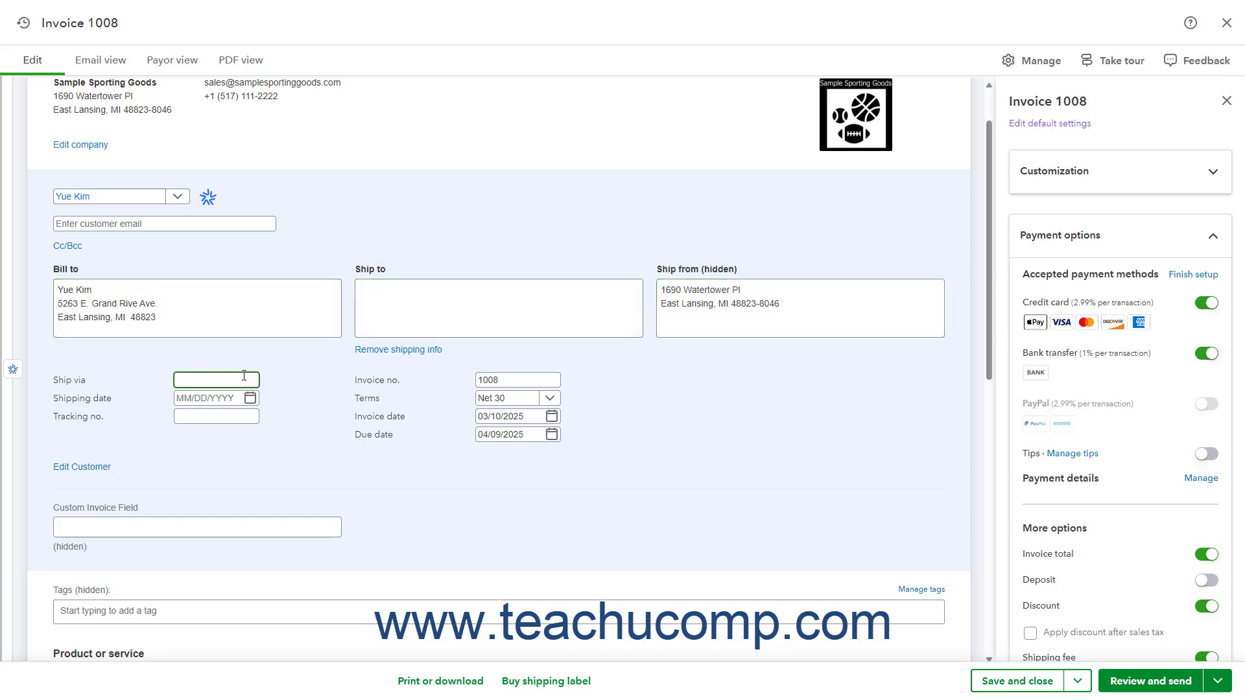
left_click(204, 398)
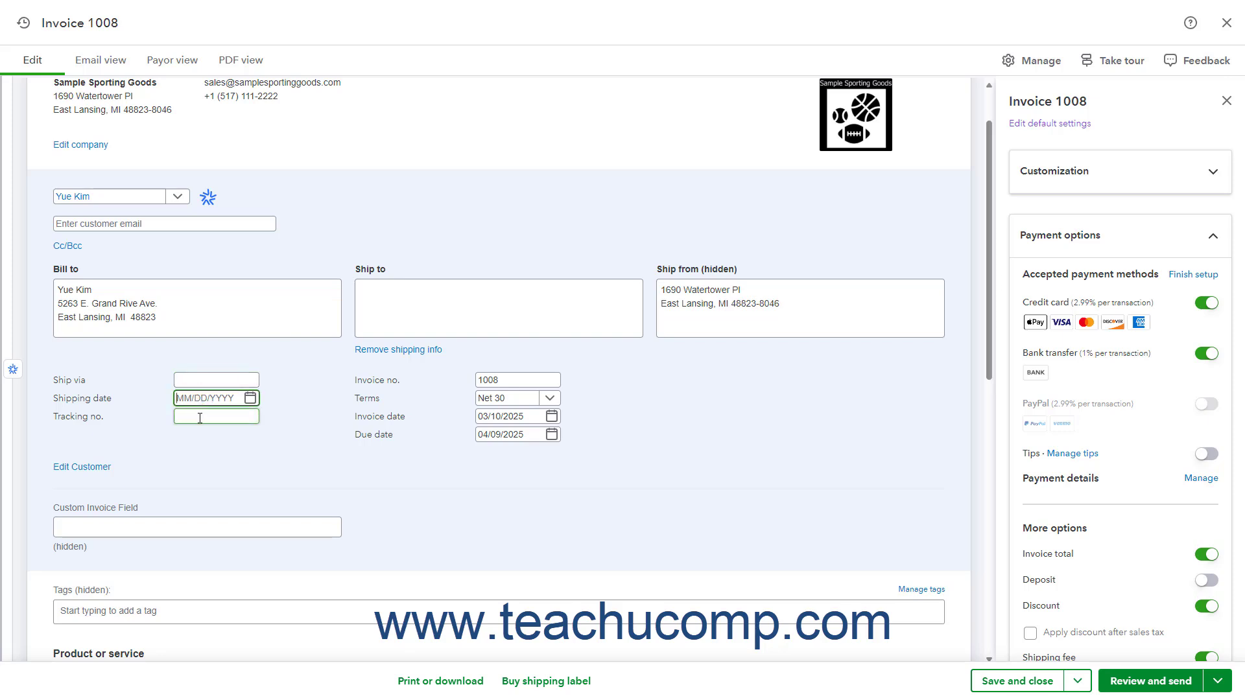
left_click(200, 418)
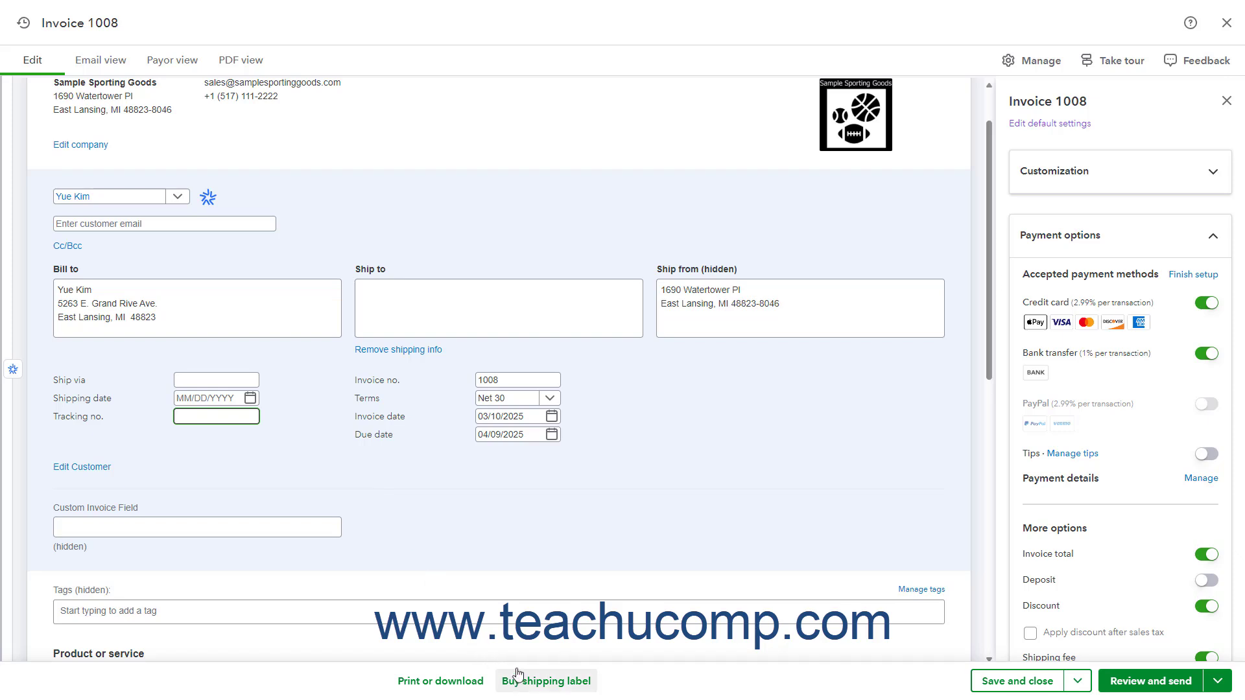
left_click(456, 289)
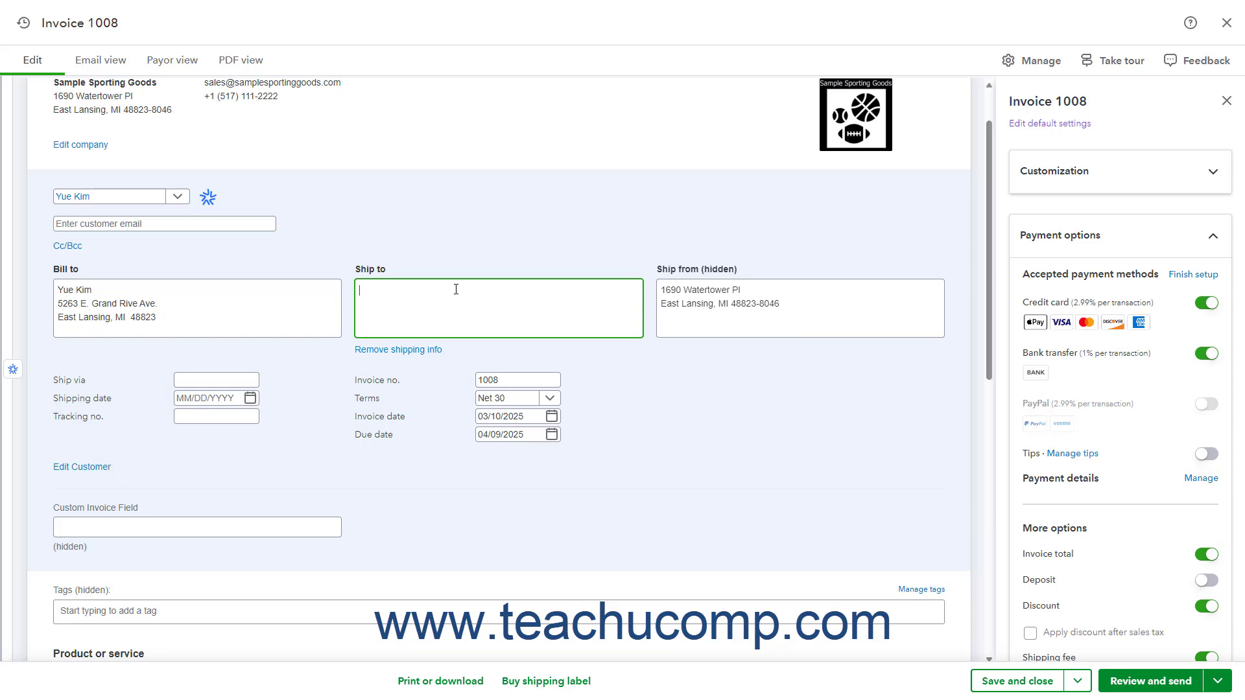
left_click(699, 290)
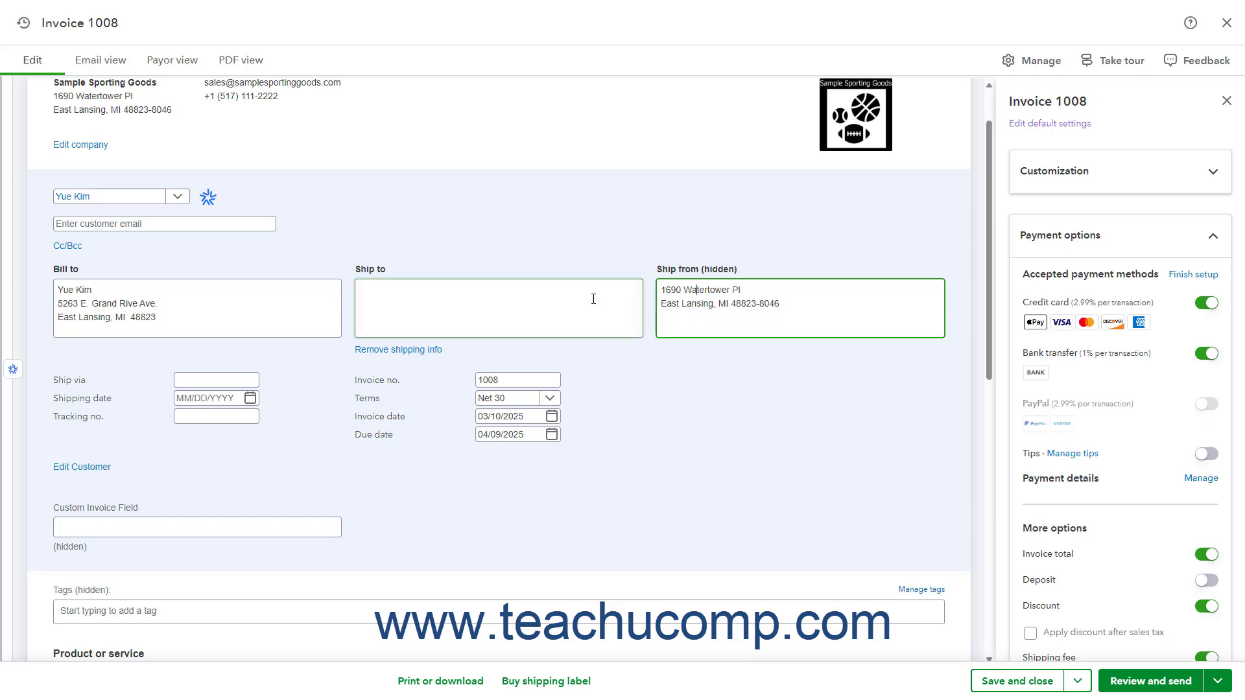
- Examine the invoice number, the payment terms options, and the invoice date and due date calendars without changing them
left_click(519, 383)
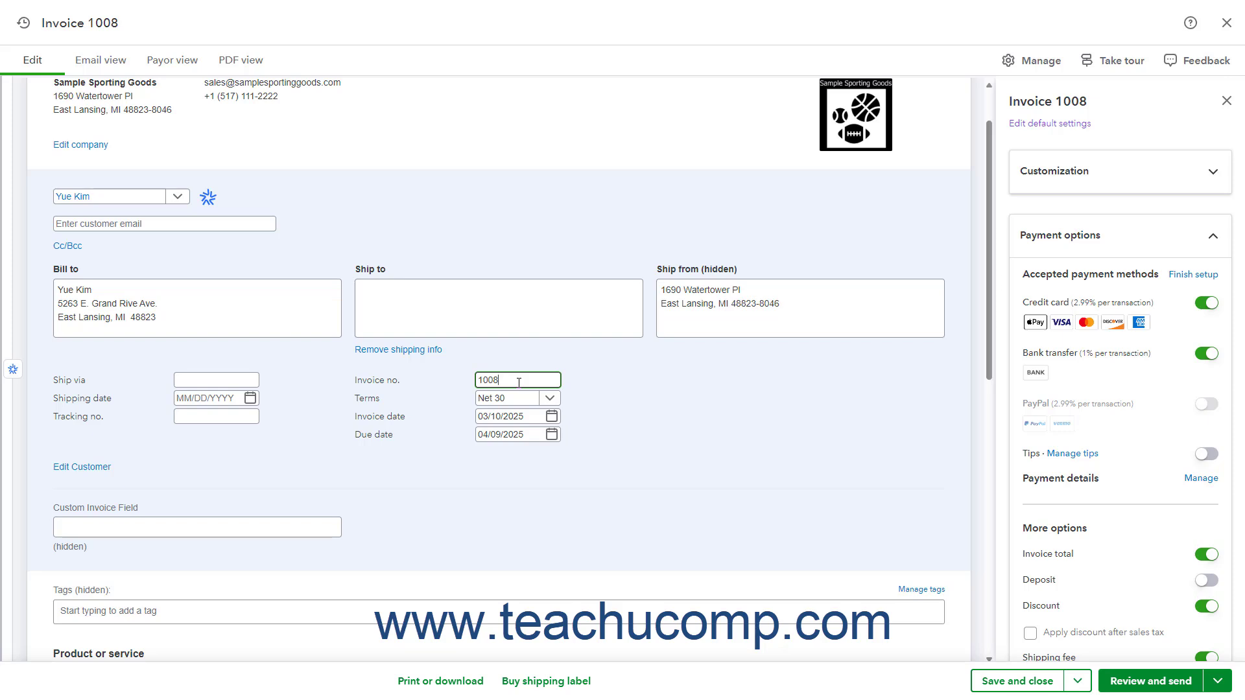
left_click(550, 398)
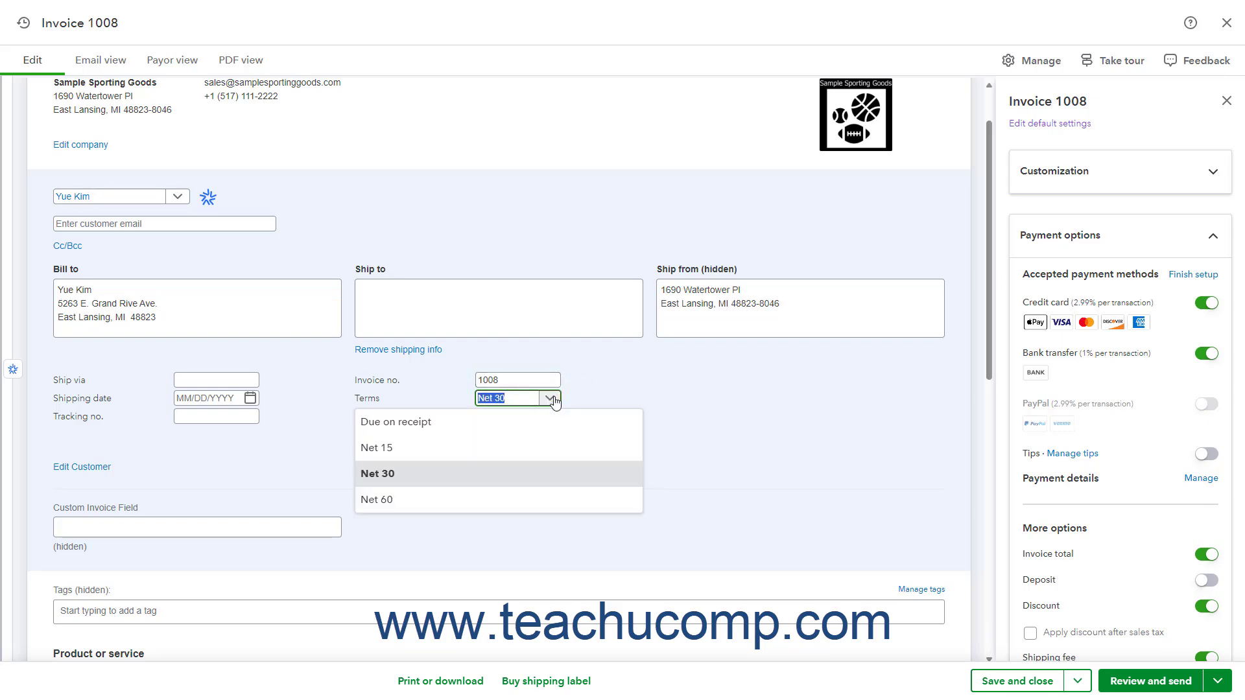
left_click(552, 399)
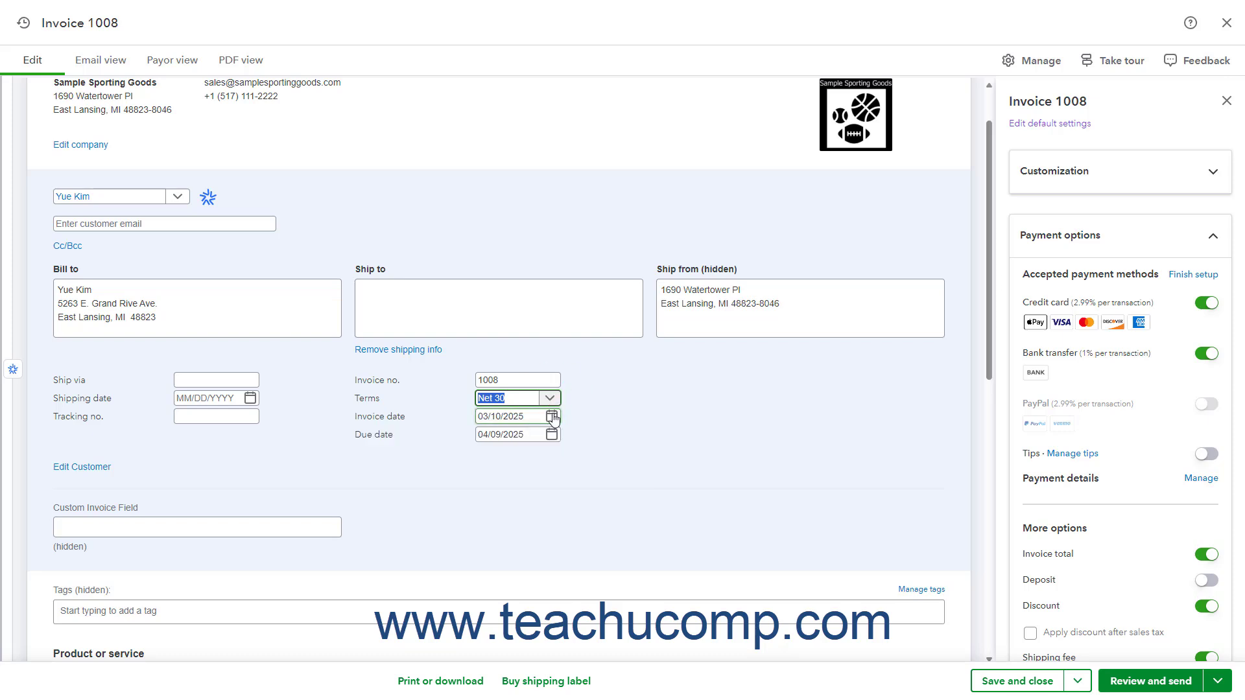
left_click(552, 417)
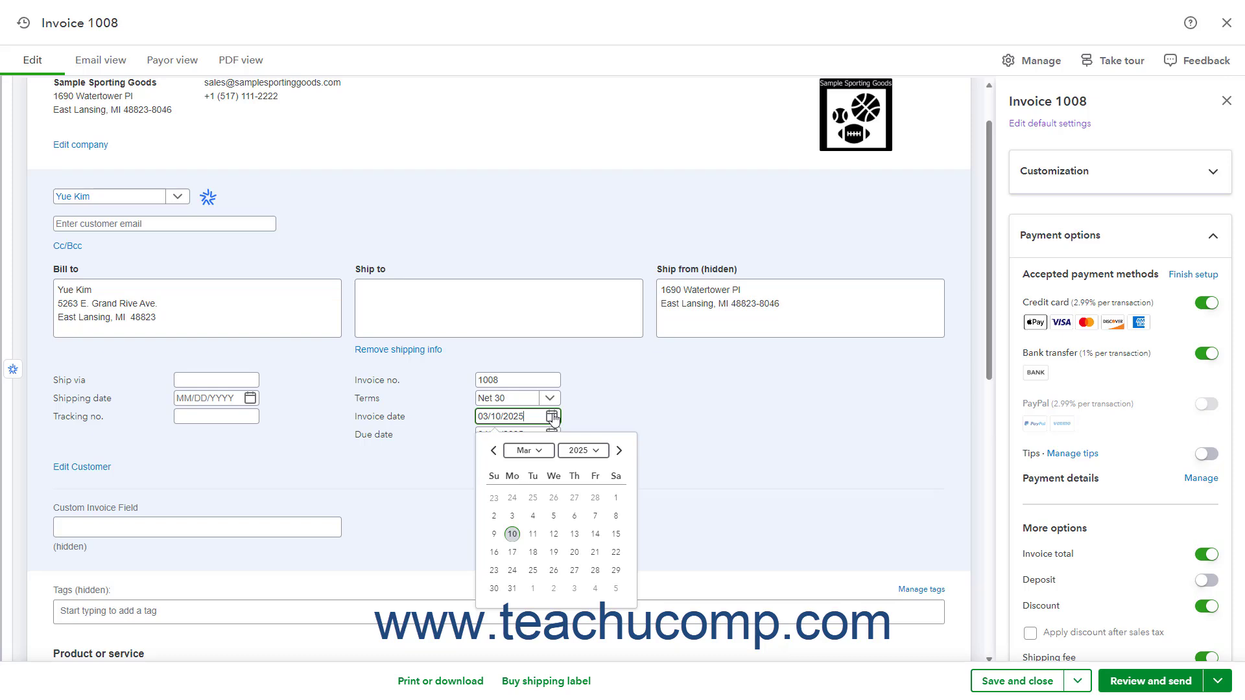
left_click(552, 416)
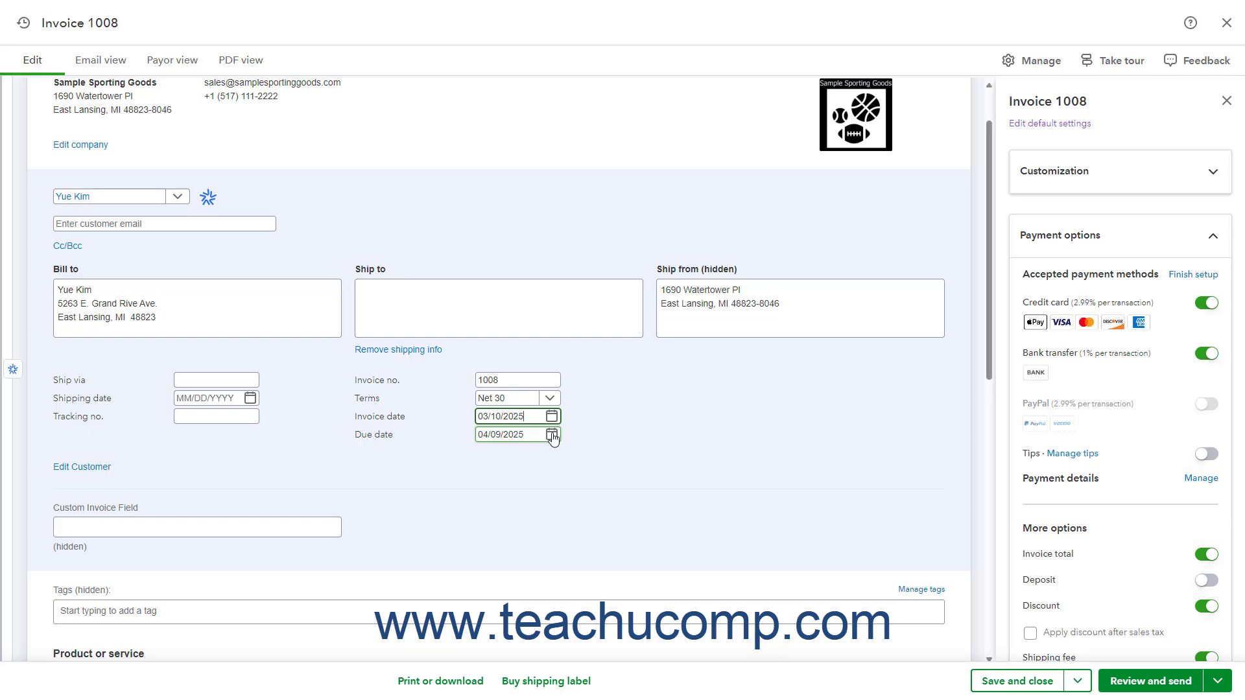
left_click(552, 435)
left_click(552, 435)
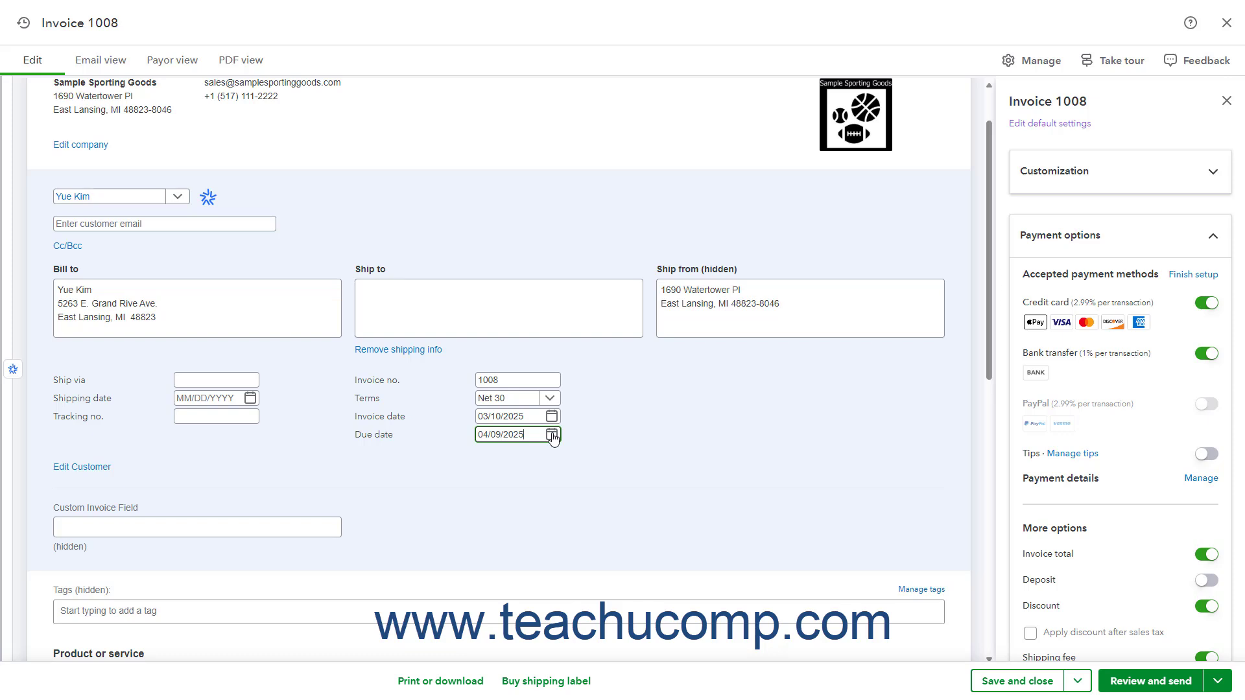
- Examine the customer's editable record without saving changes, and look at the invoice's due date and Custom Invoice Field
left_click(96, 469)
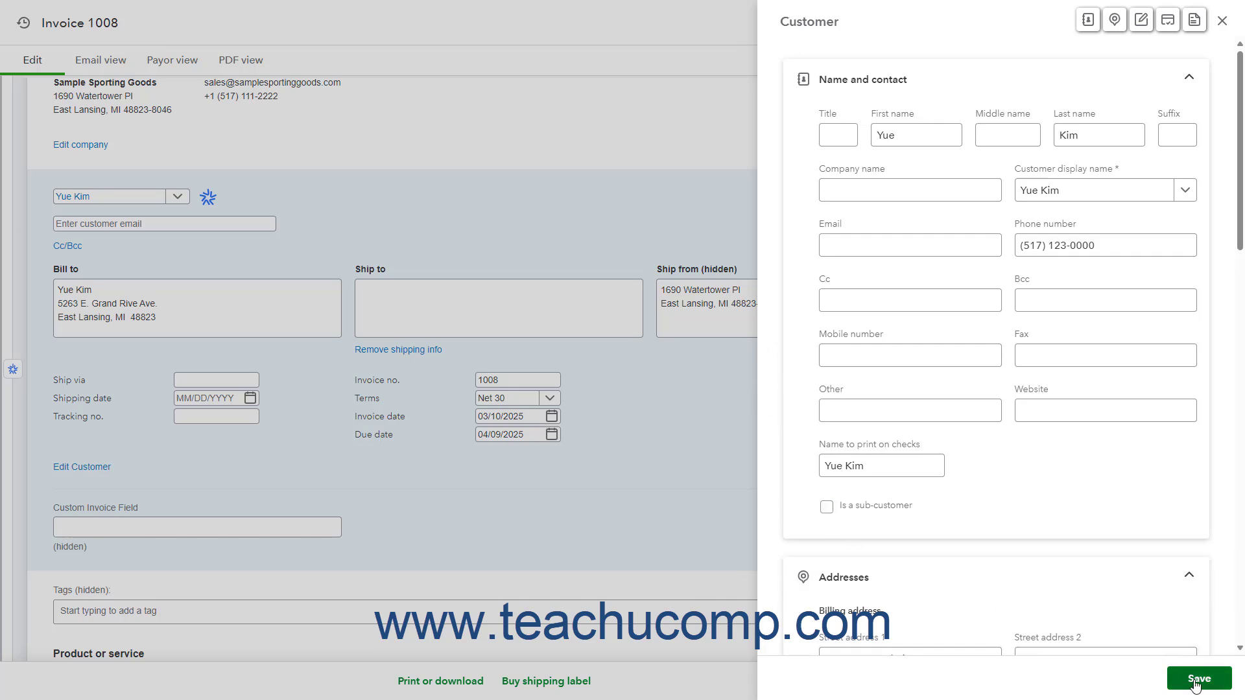
left_click(1223, 21)
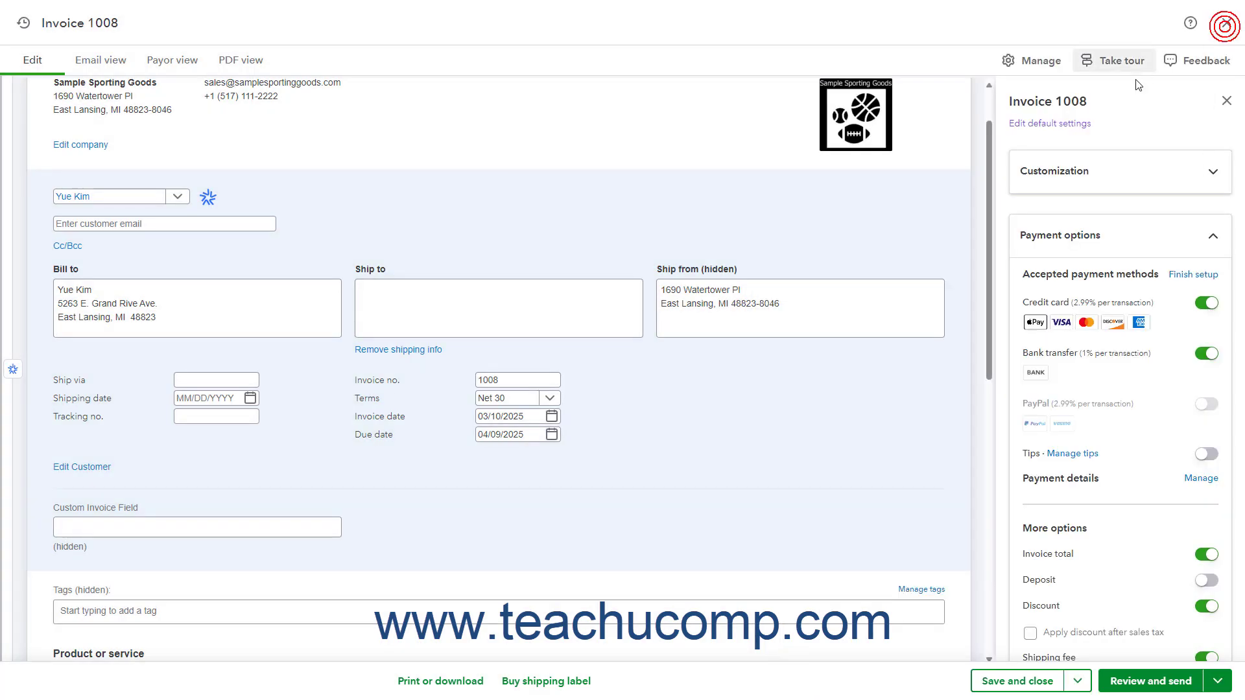
left_click(505, 435)
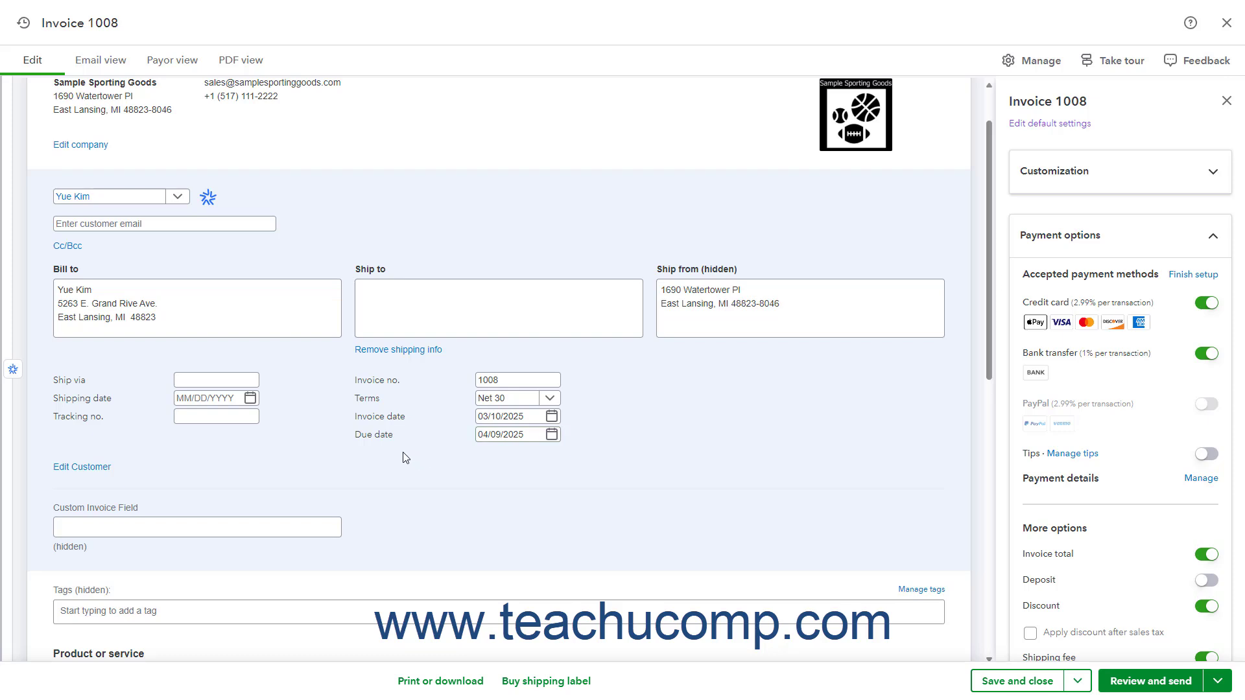
left_click(177, 528)
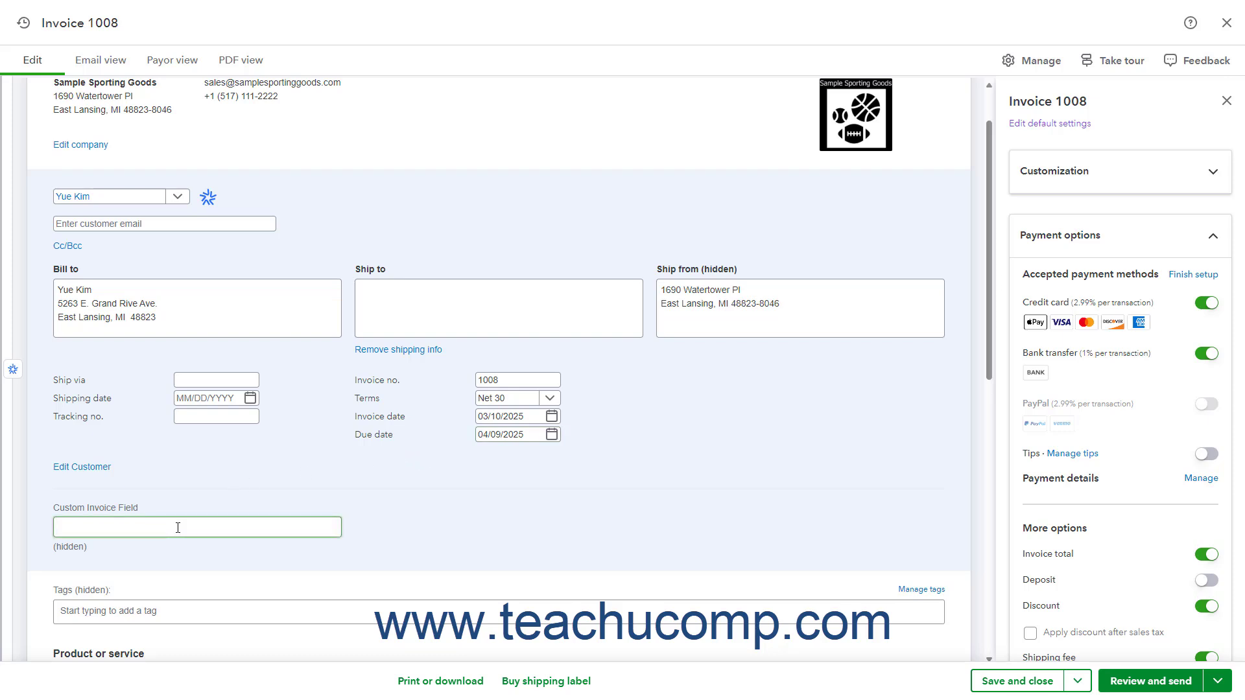
left_click(178, 527)
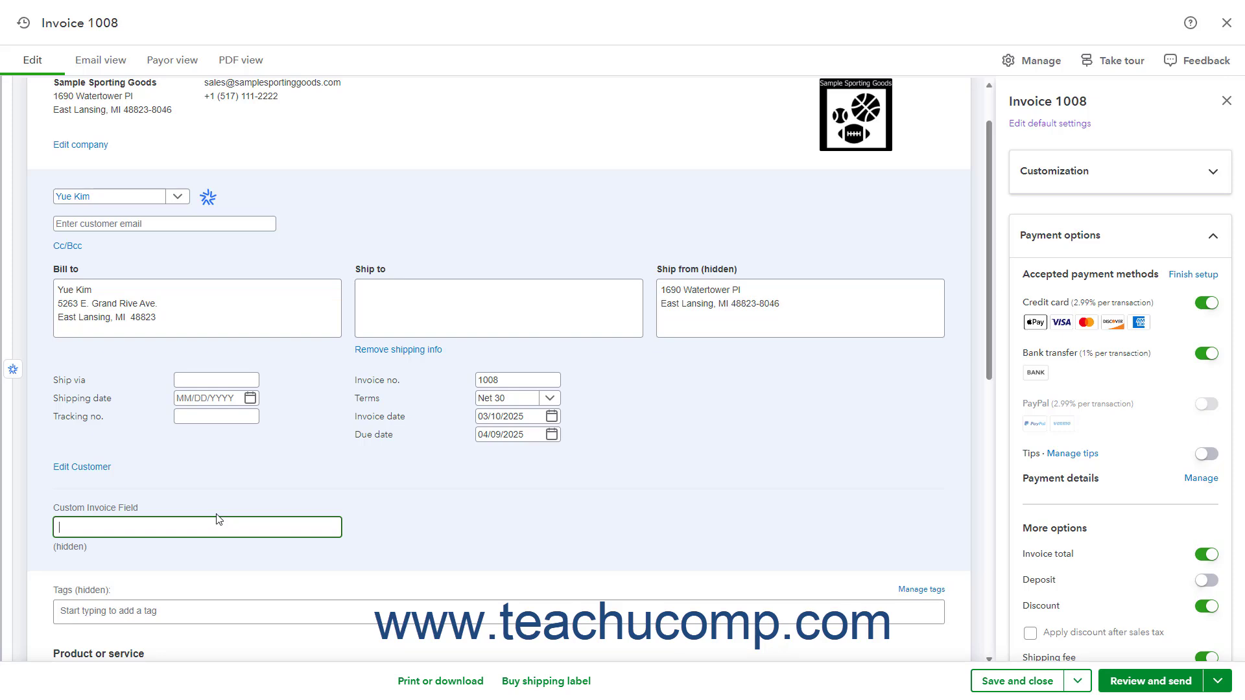
- Add the Football Jersey from Athletic Clothing as the first invoice line with a quantity of 2
scroll(217, 519, "down", 5)
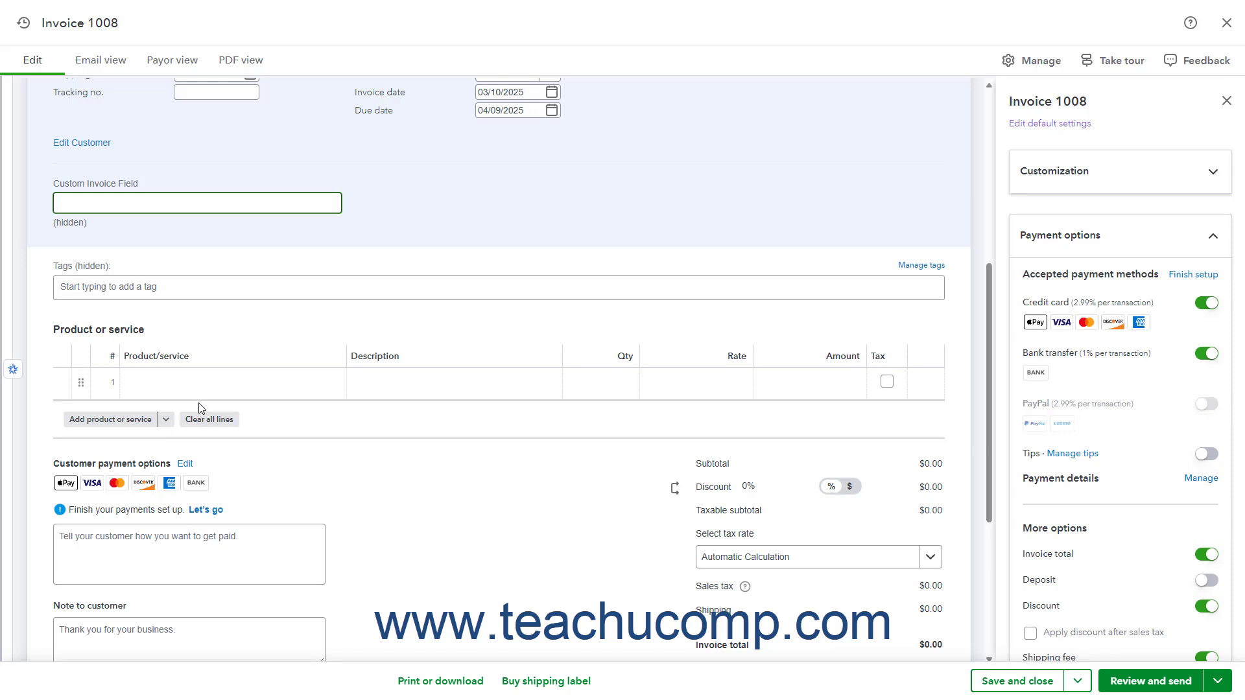
mouse_move(197, 388)
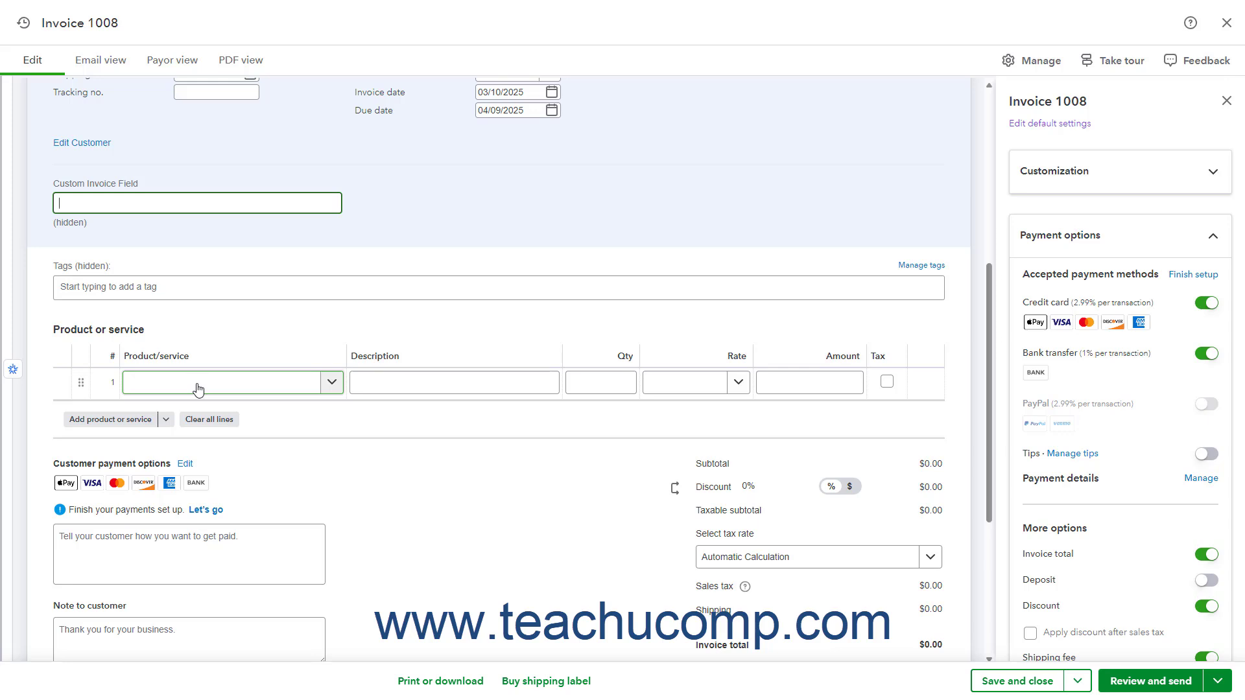
left_click(196, 383)
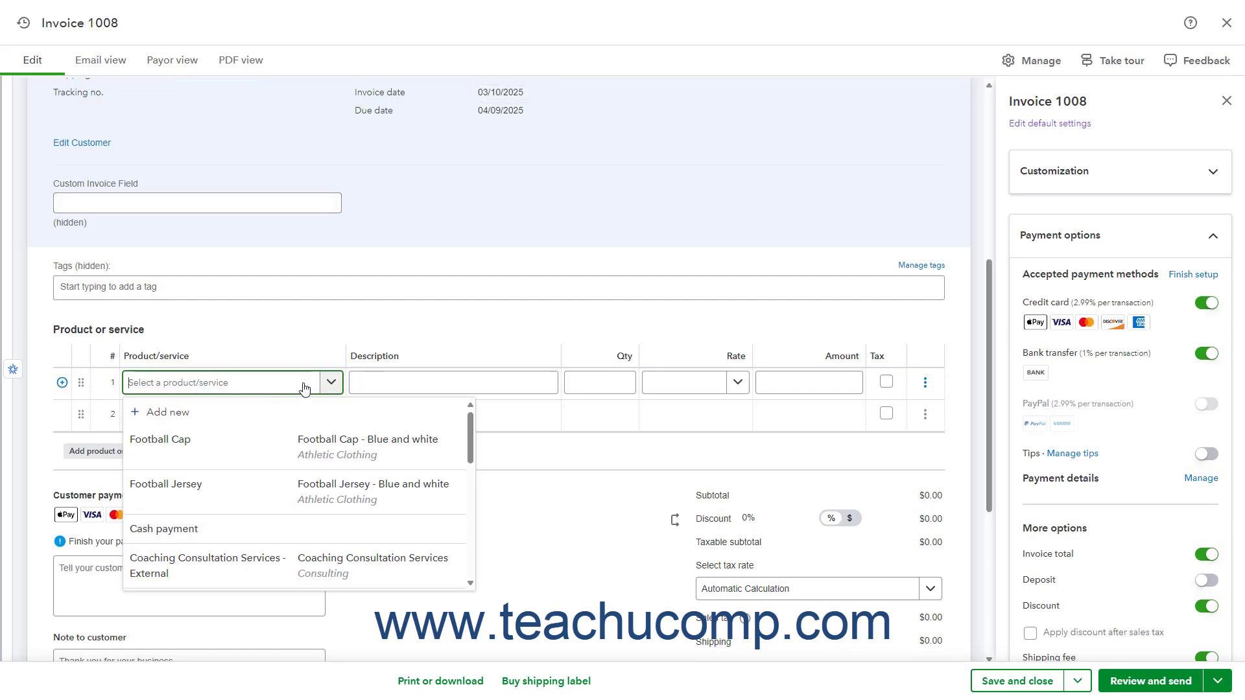
left_click(261, 494)
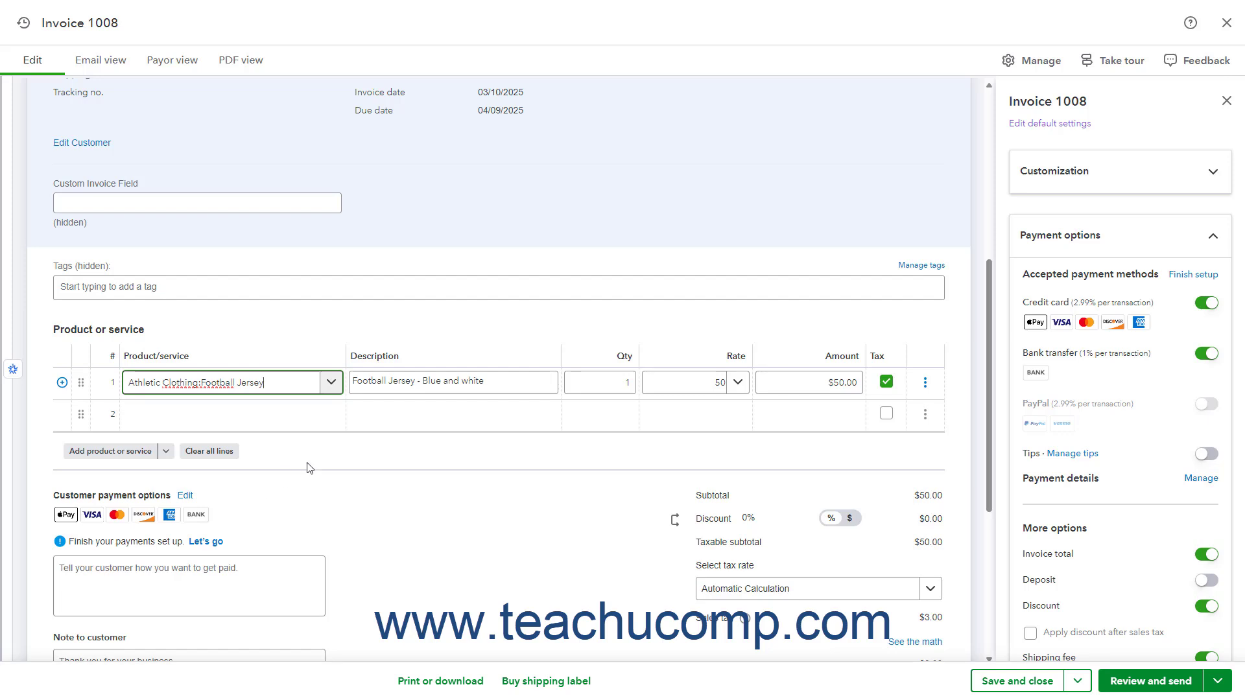
left_click(418, 381)
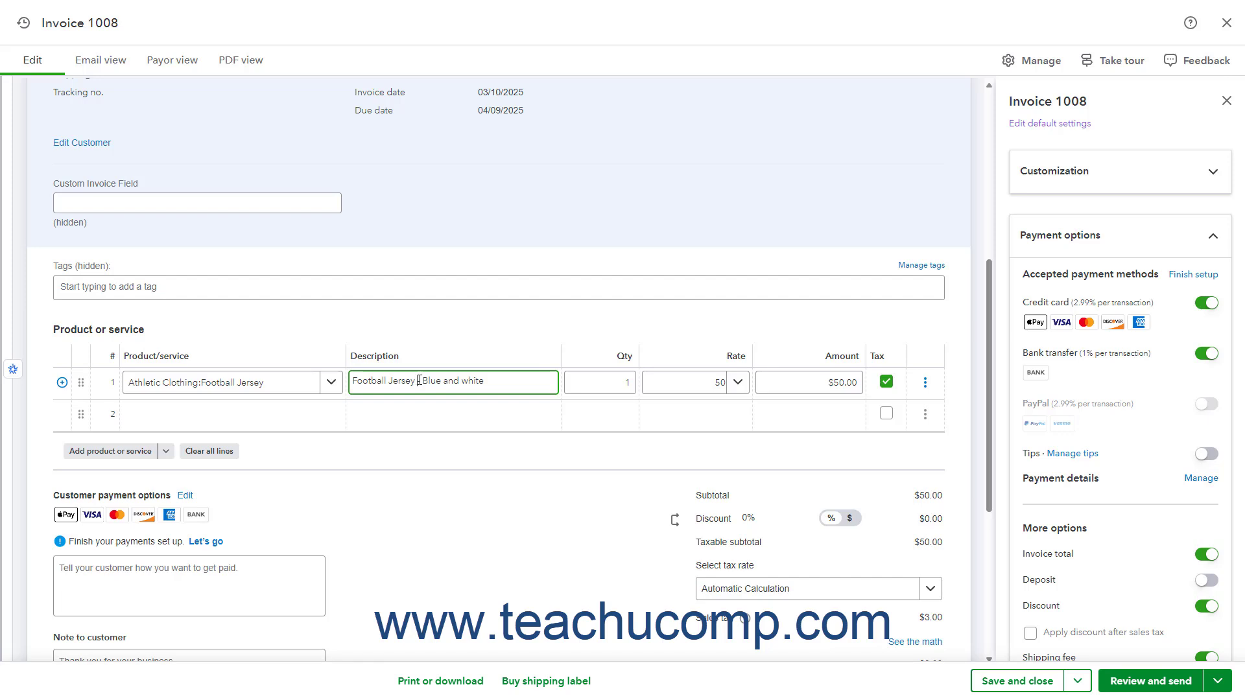
left_click(625, 392)
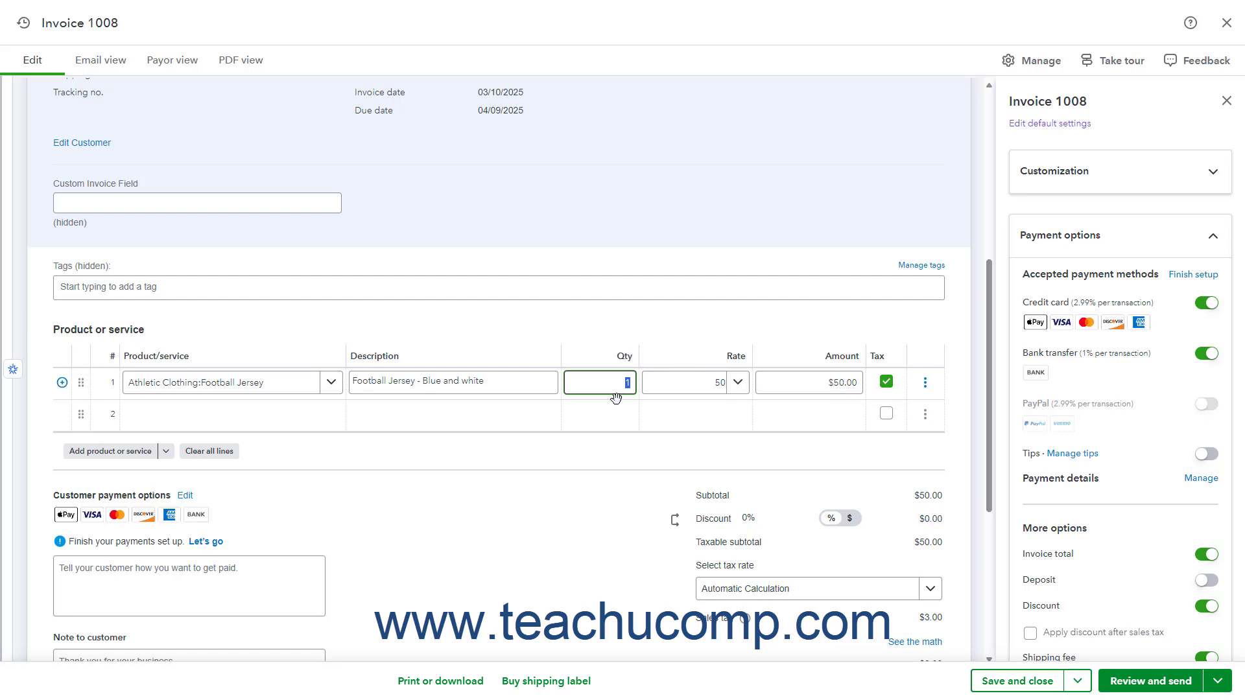
type("2")
- Examine the Football Jersey line's rate and amount, and try switching its sales tax off and back on
left_click(698, 395)
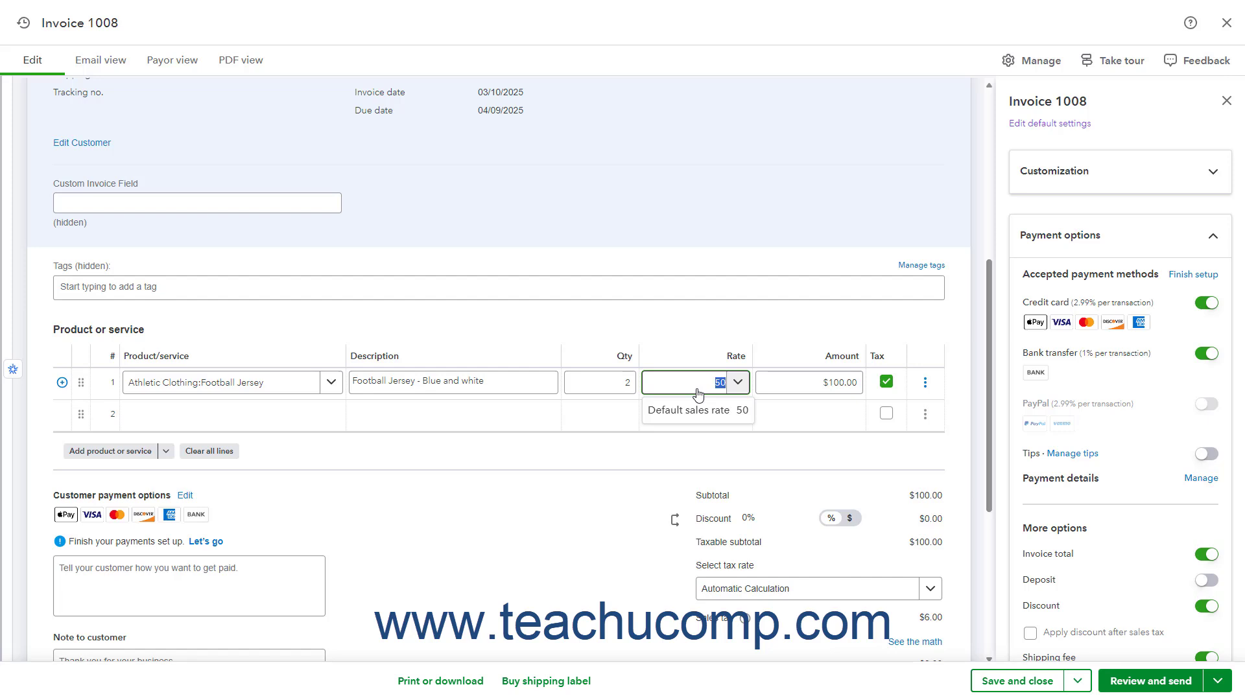
left_click(809, 384)
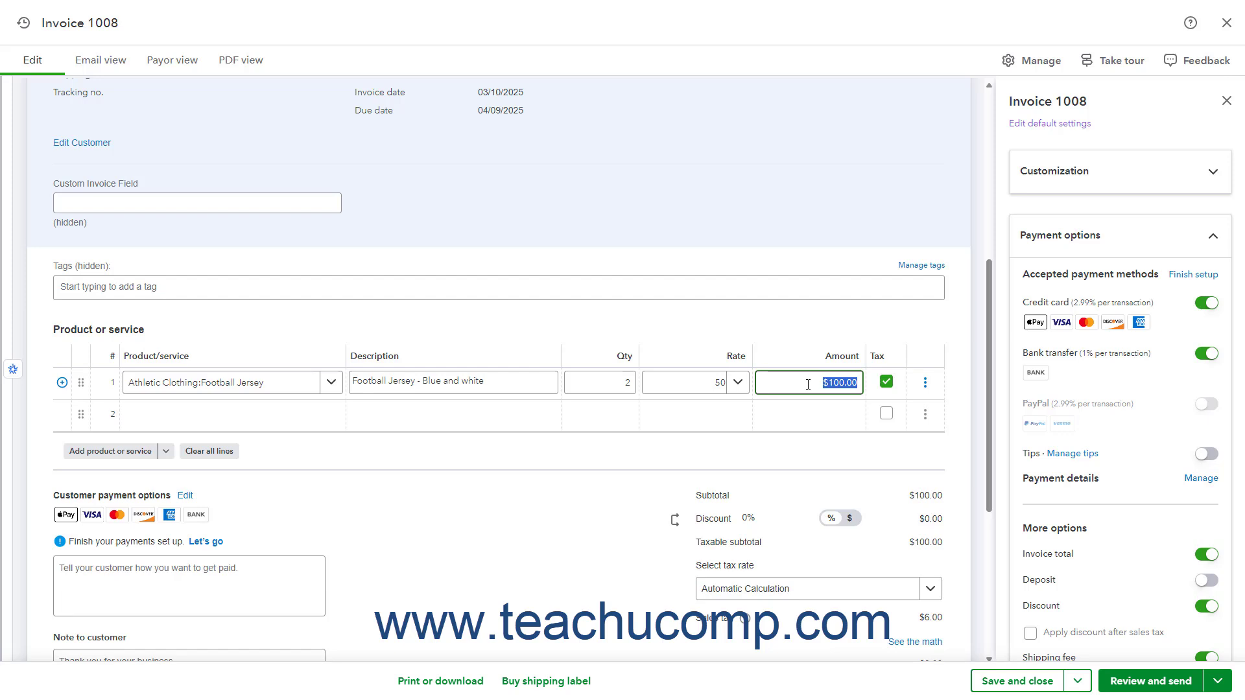
left_click(886, 384)
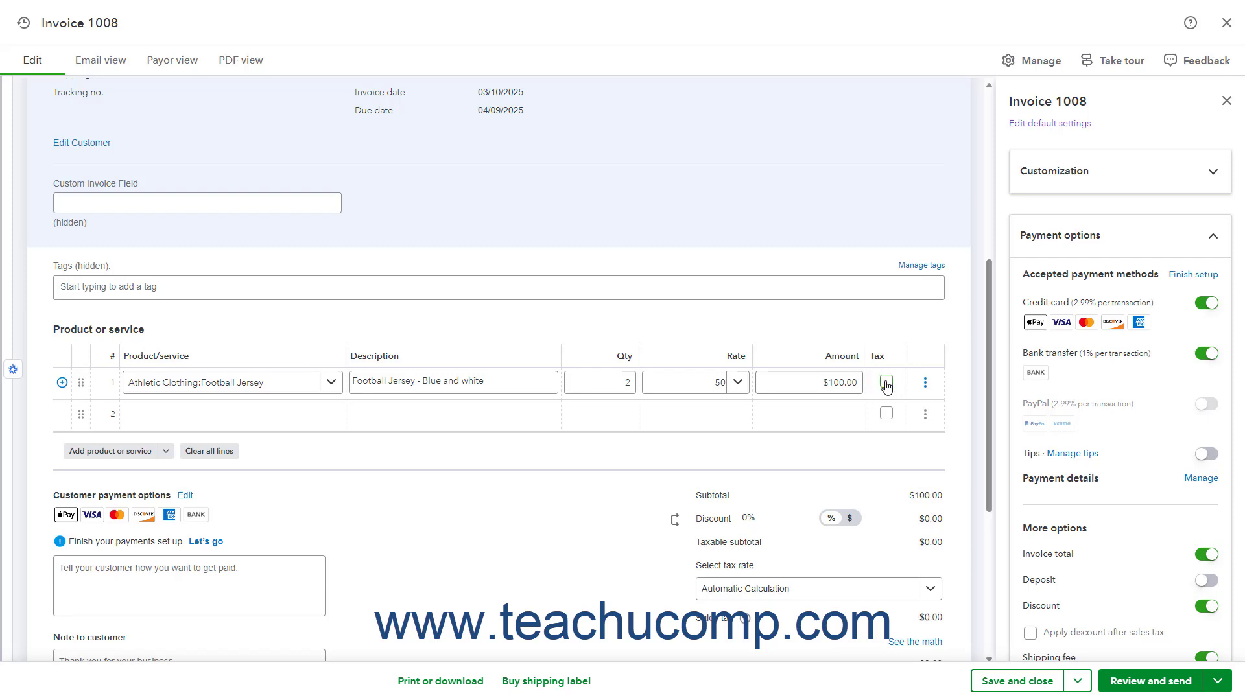
left_click(887, 384)
- Add the Football Cap from Athletic Clothing as the second invoice line with a quantity of 2
left_click(327, 414)
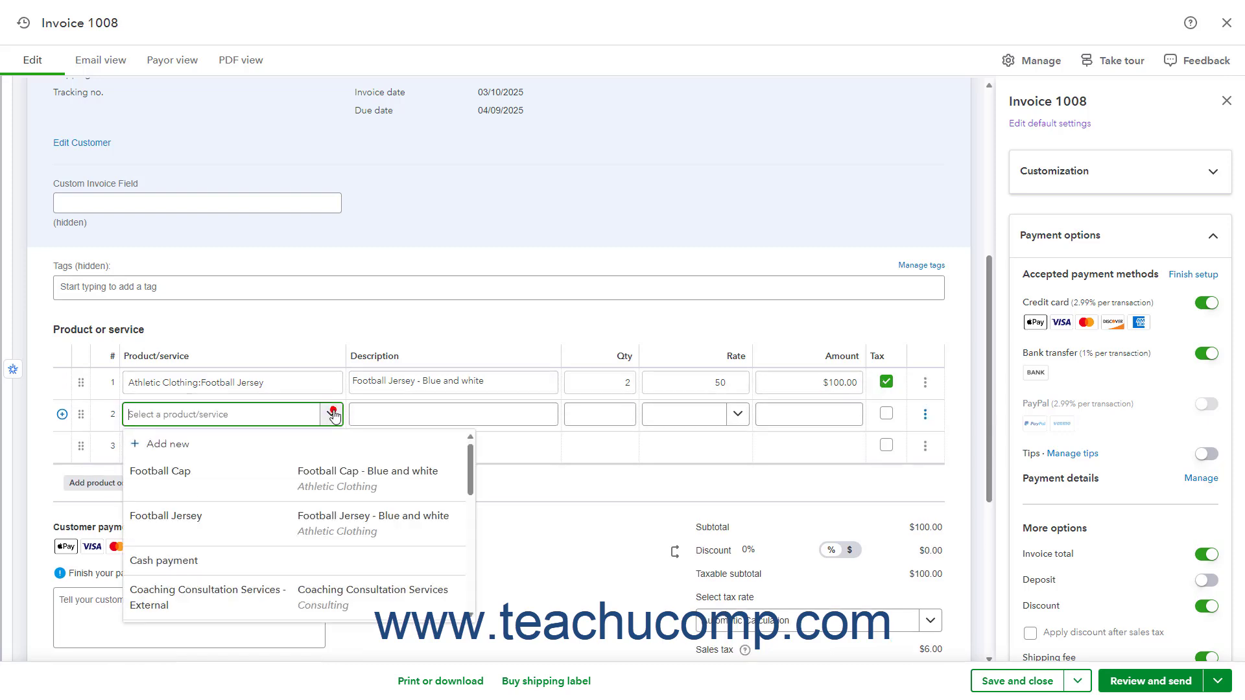
left_click(320, 463)
left_click(586, 411)
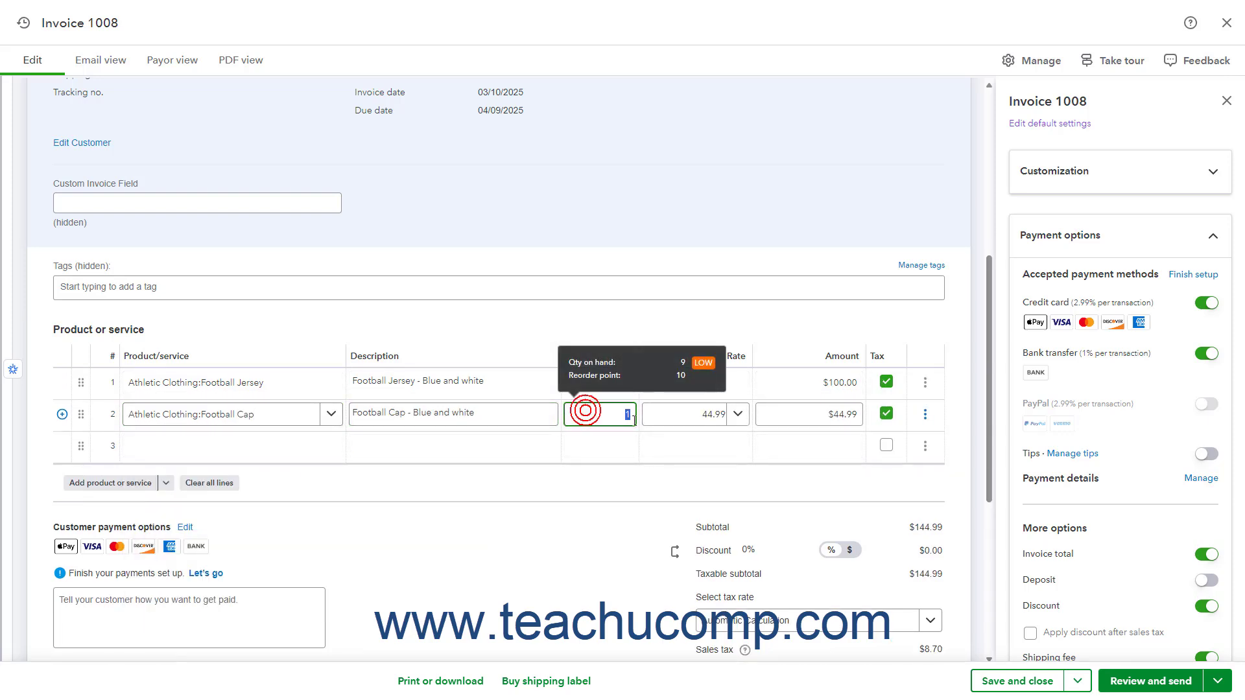
type("2")
key("Tab")
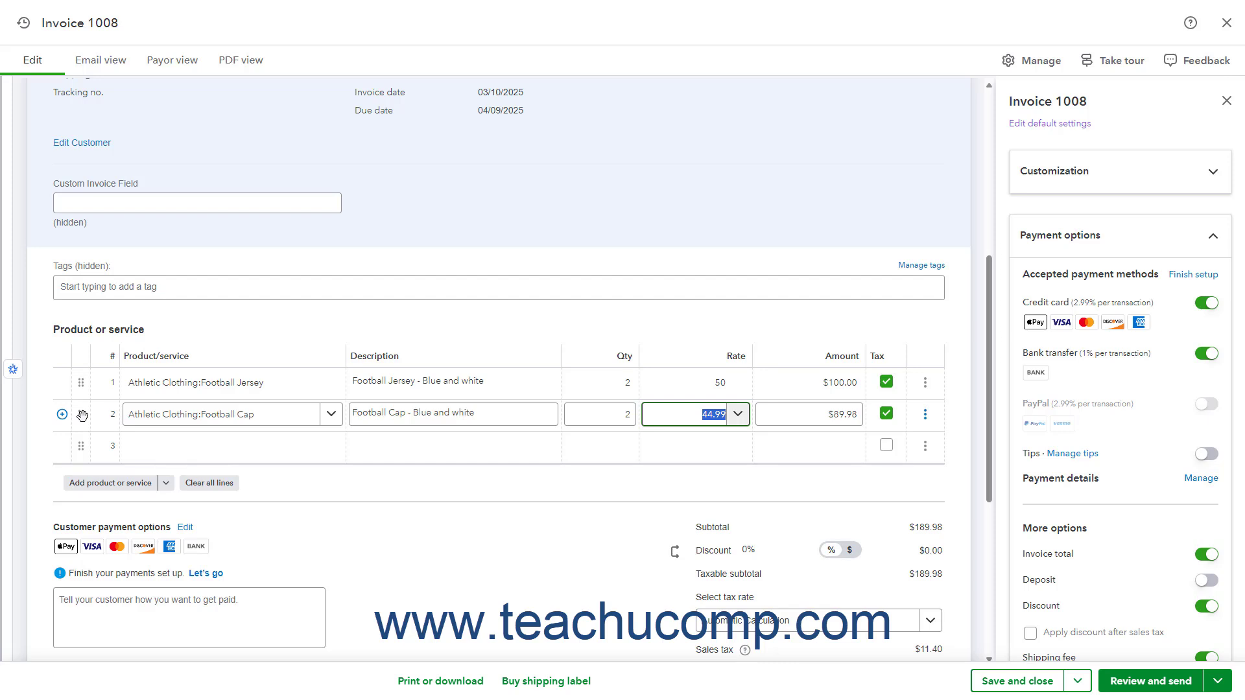
- Try reordering the two product lines, and view the Football Jersey line's delete option without deleting it
left_click_drag(82, 415, 82, 383)
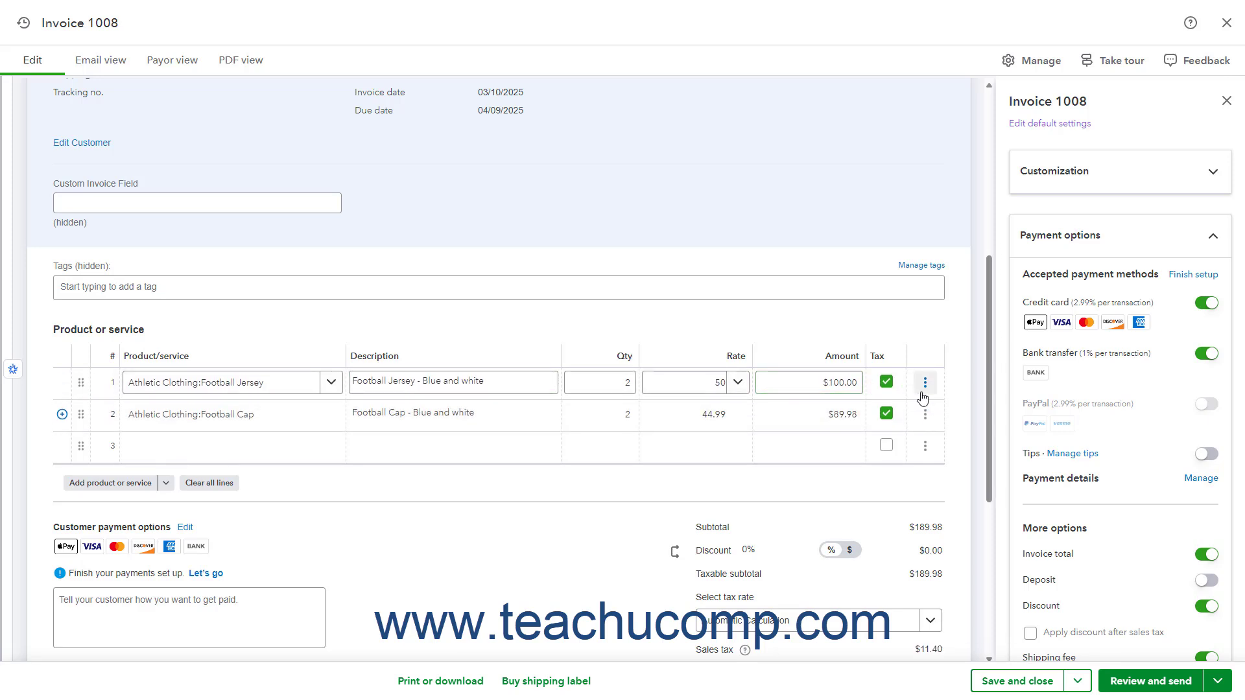
left_click(924, 396)
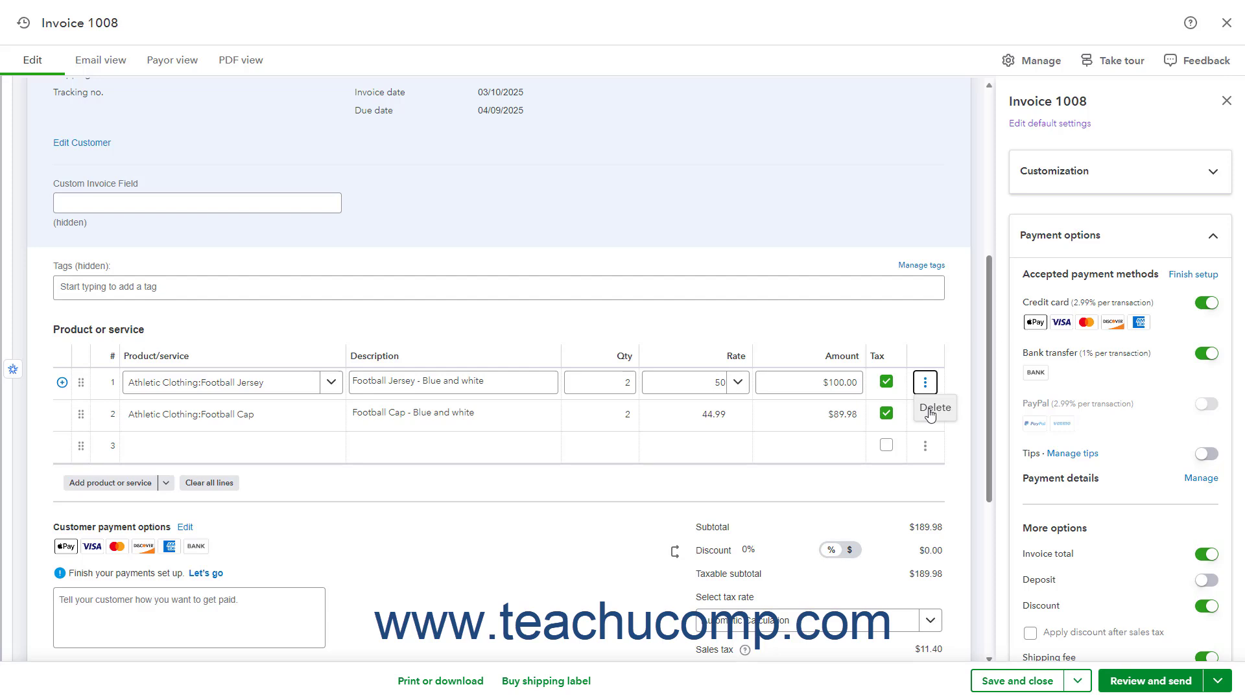
left_click(246, 451)
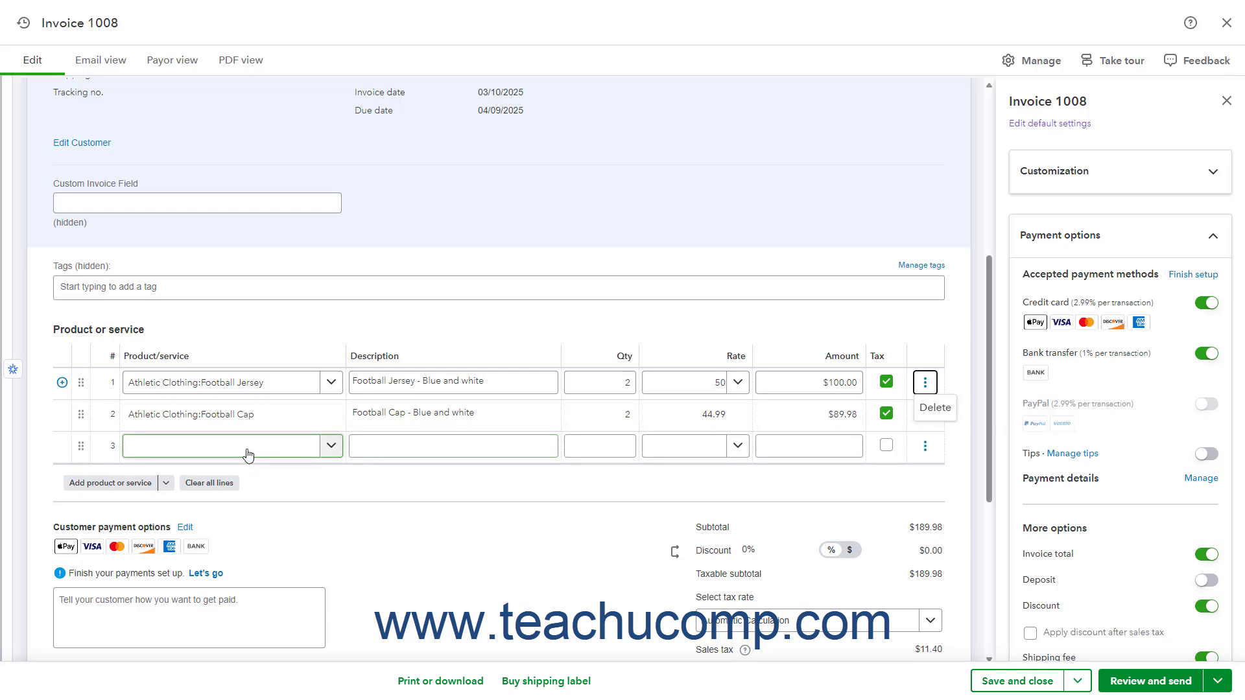
- Try adding extra blank product lines below the Football Cap line and deleting them again
left_click(247, 454)
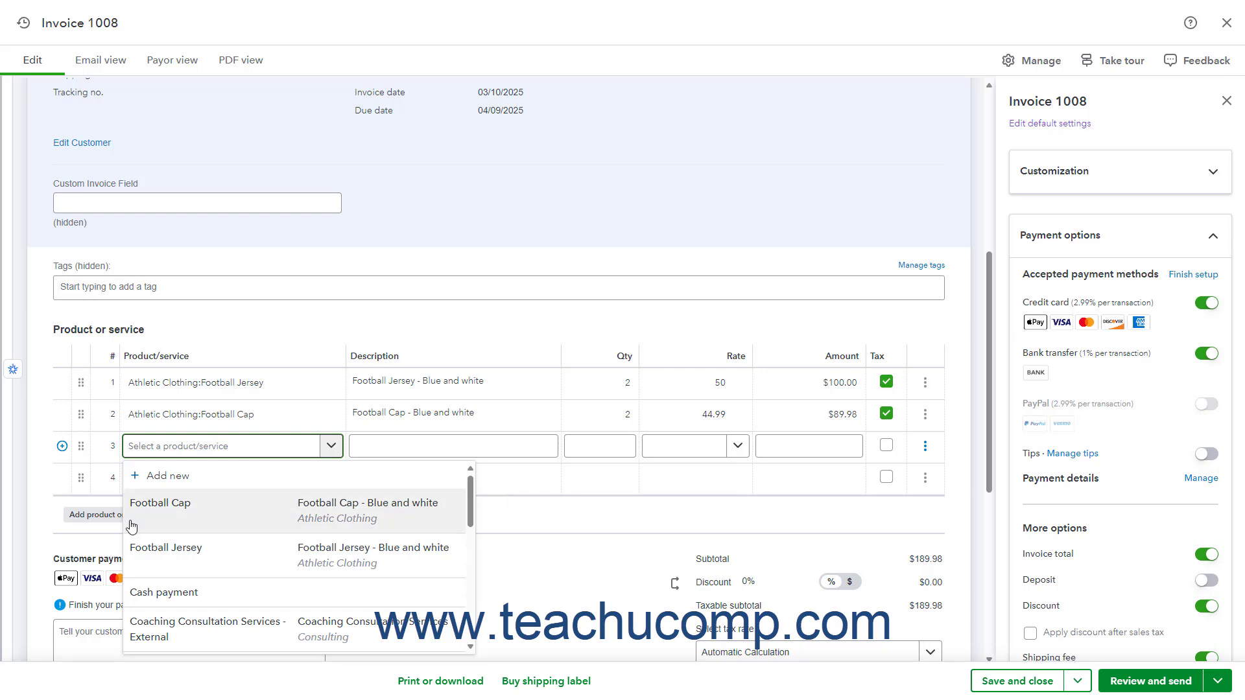
left_click(84, 526)
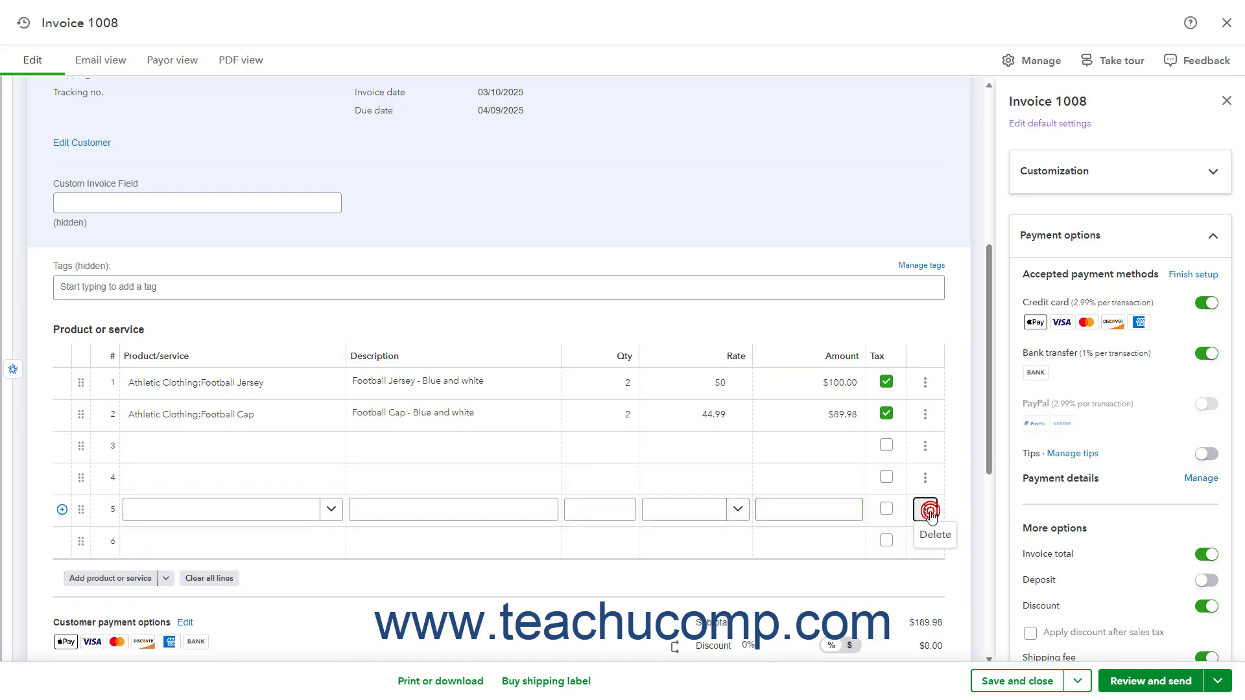
left_click(926, 449)
left_click(933, 480)
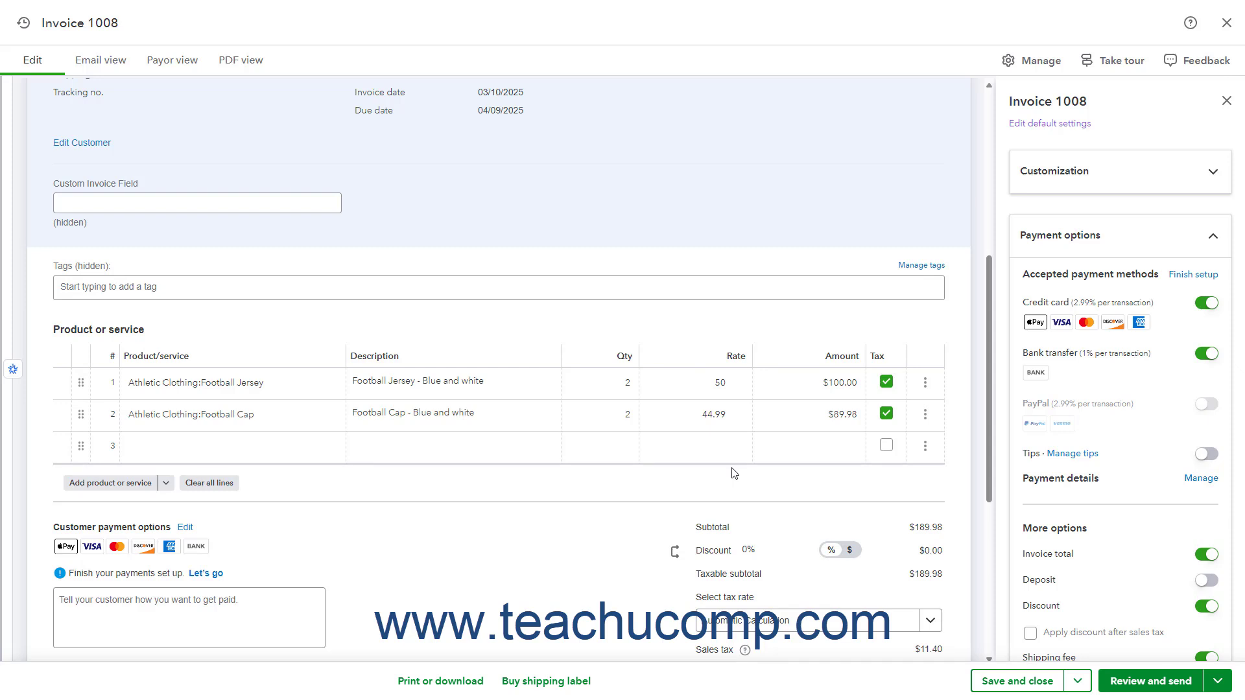
- Add a subtotal line below the Football Jersey and Football Cap lines
left_click(532, 423)
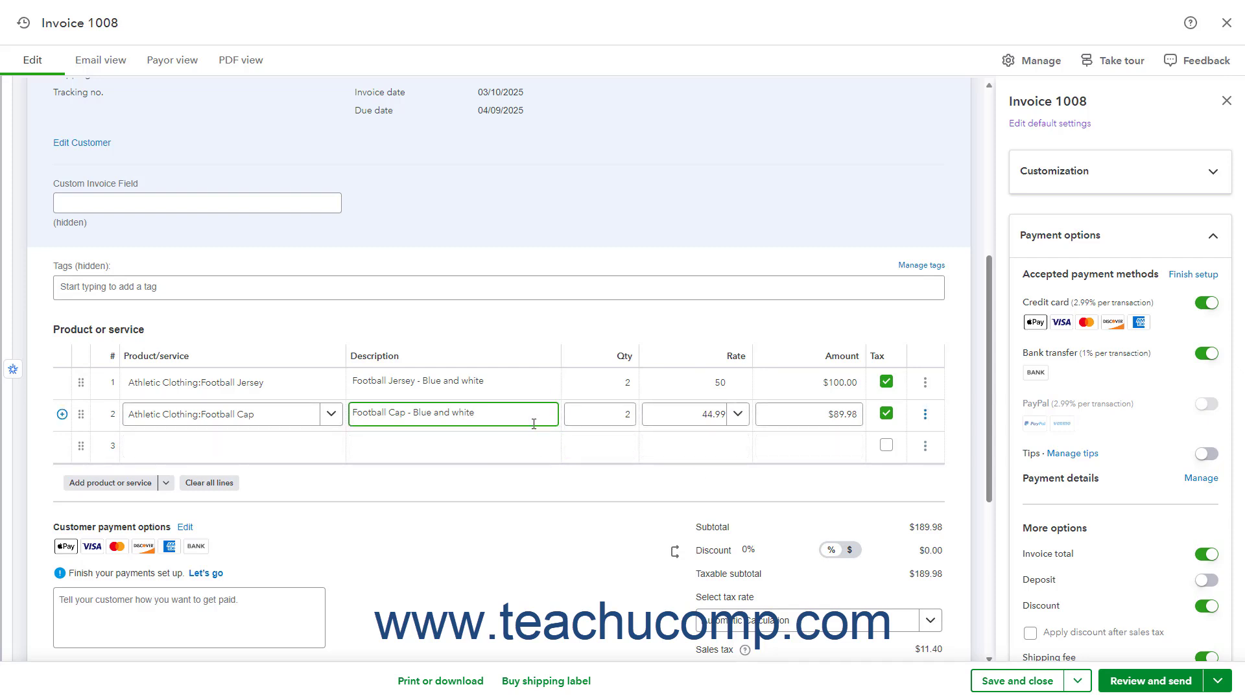
left_click(167, 484)
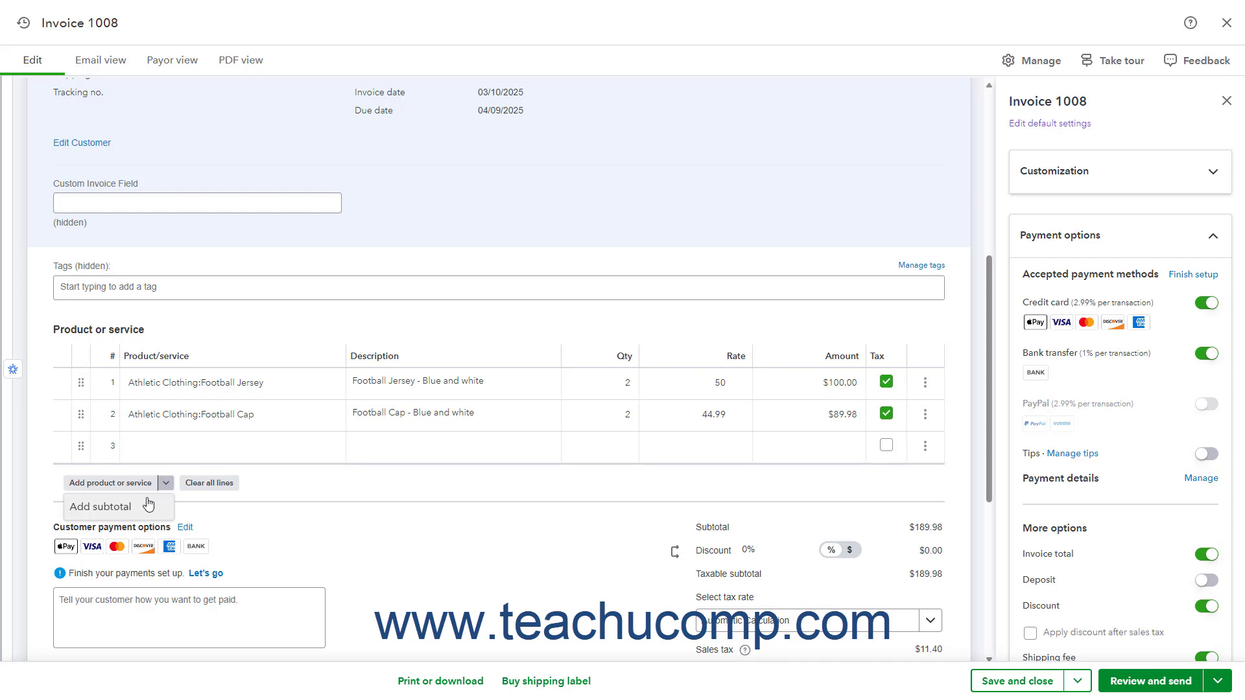
left_click(148, 504)
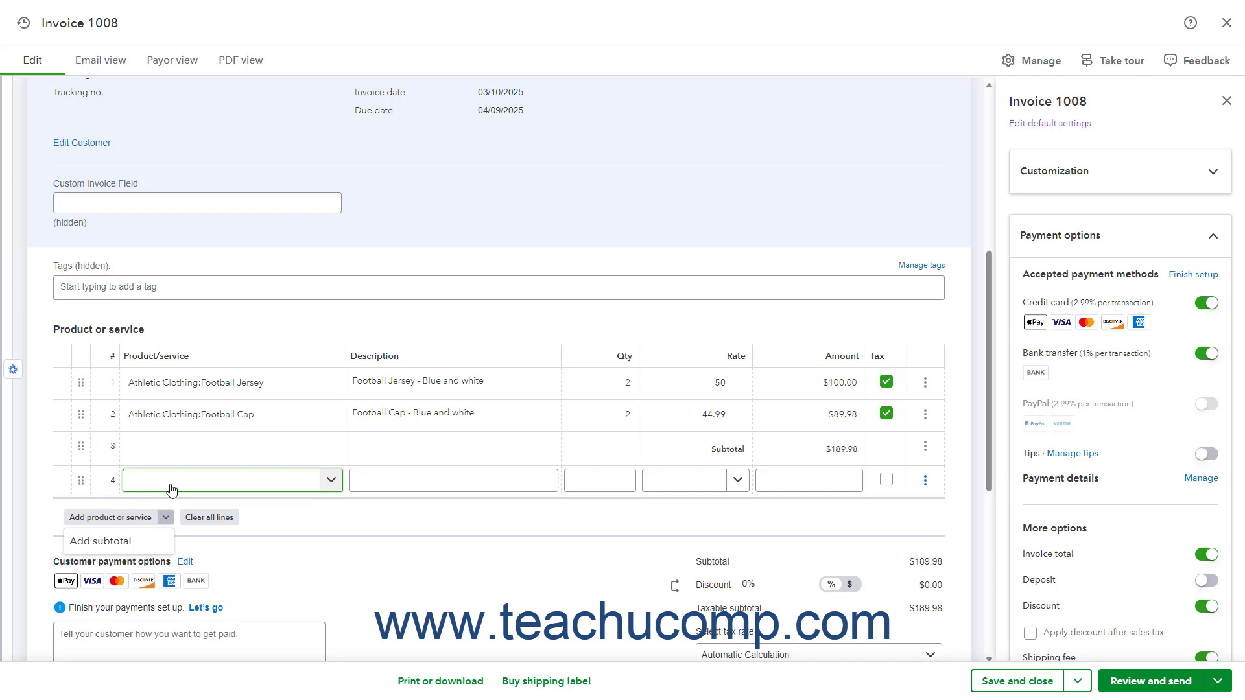
- Examine the customer note, internal notes and statement memo fields, and view the attachment file chooser without attaching a file
scroll(168, 487, "down", 5)
left_click(215, 472)
scroll(215, 473, "down", 1)
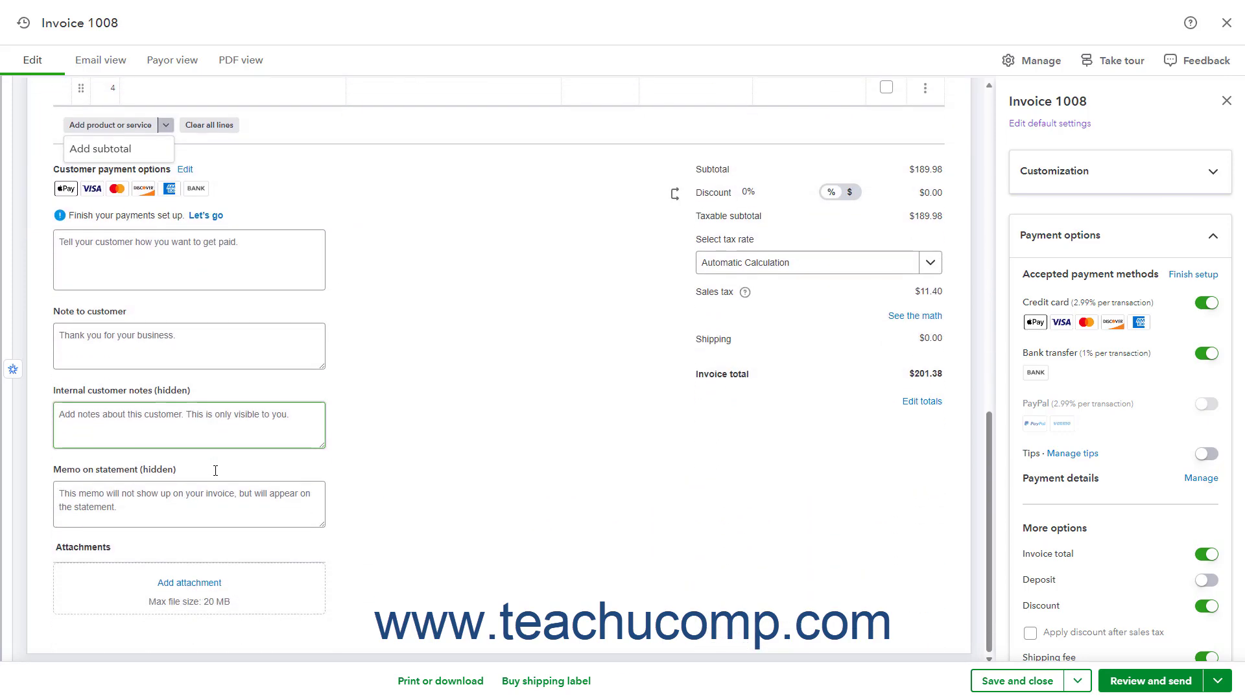
left_click(351, 440)
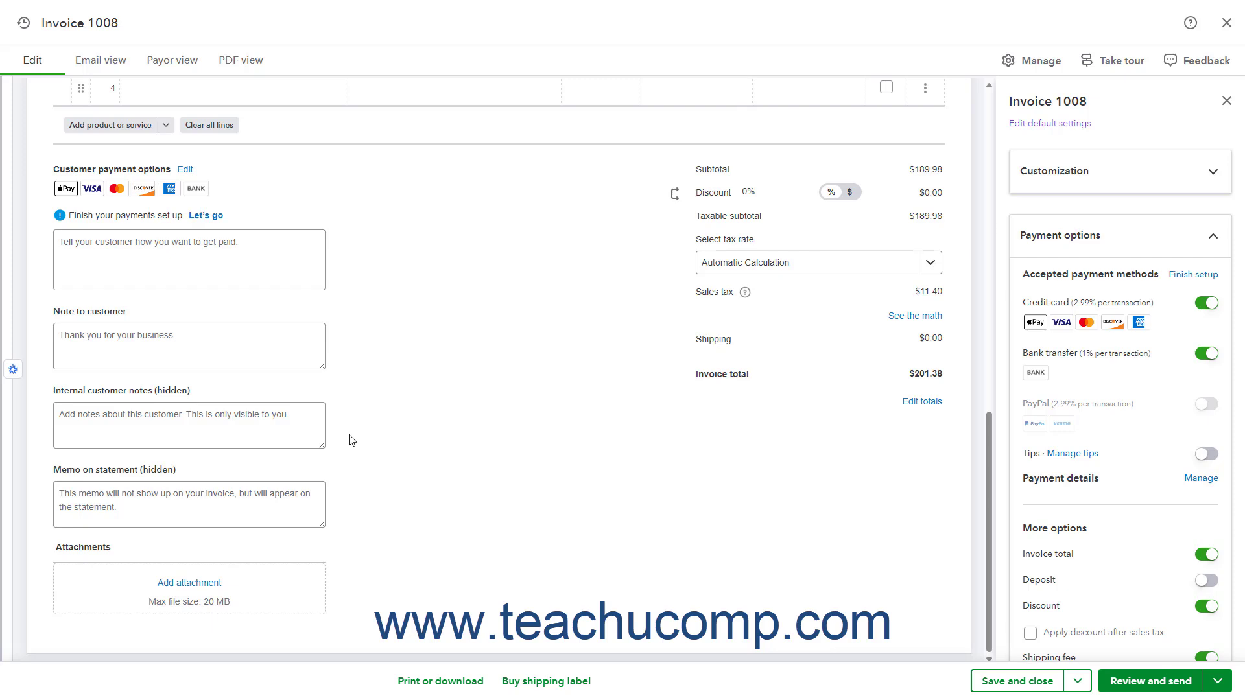
left_click(221, 358)
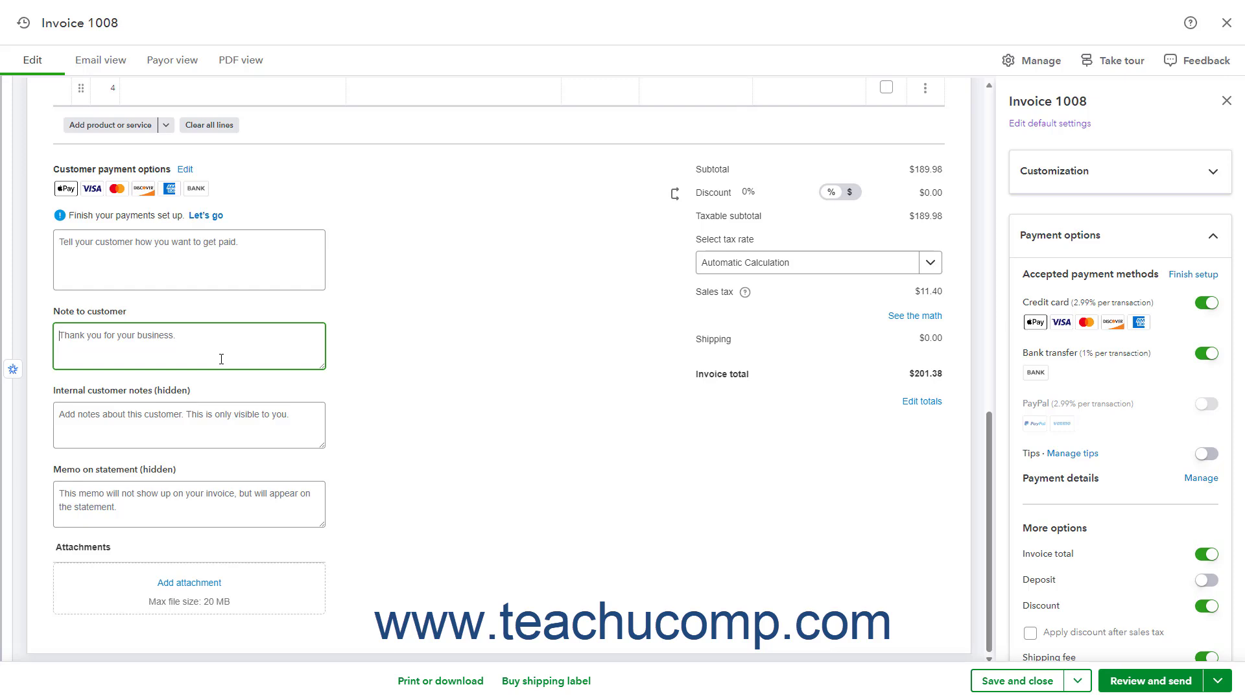
left_click(167, 500)
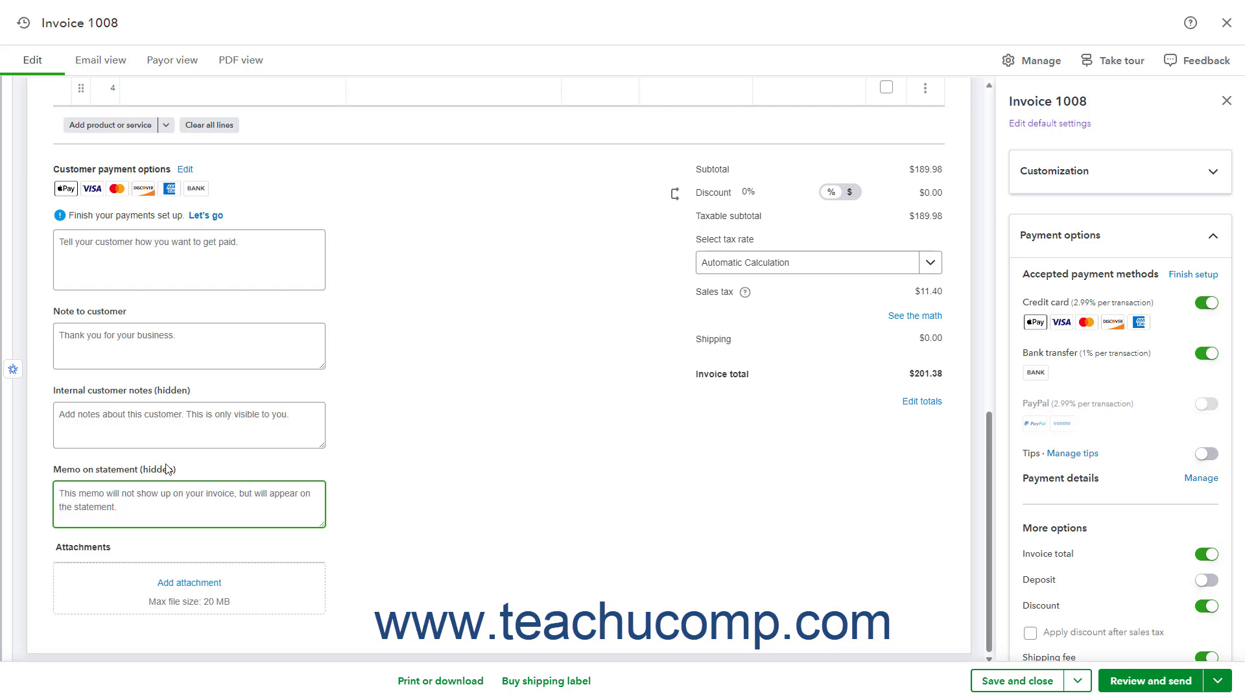
left_click(171, 421)
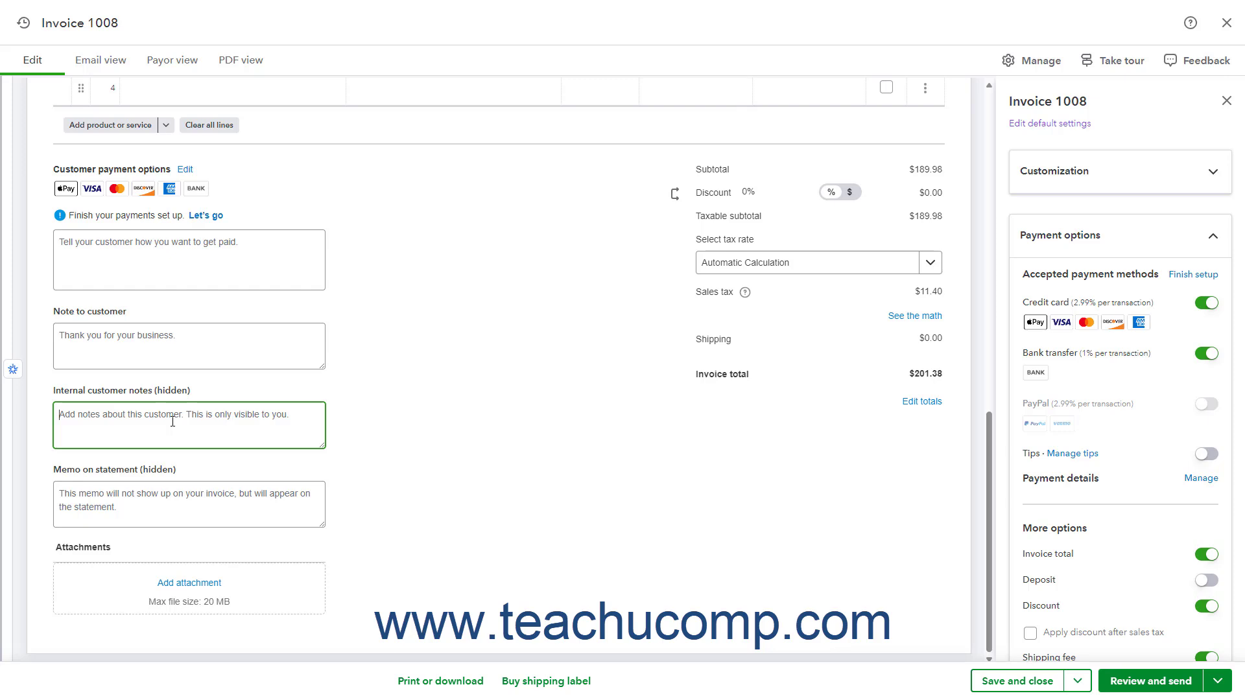
left_click(190, 584)
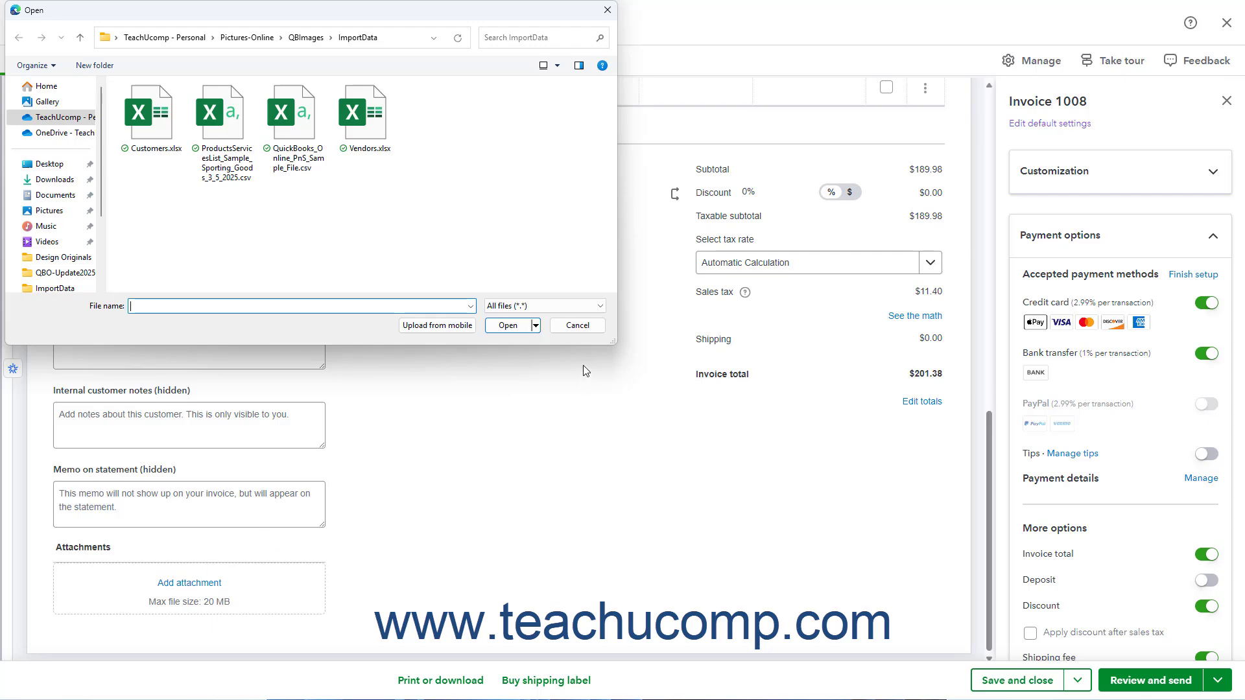
left_click(577, 326)
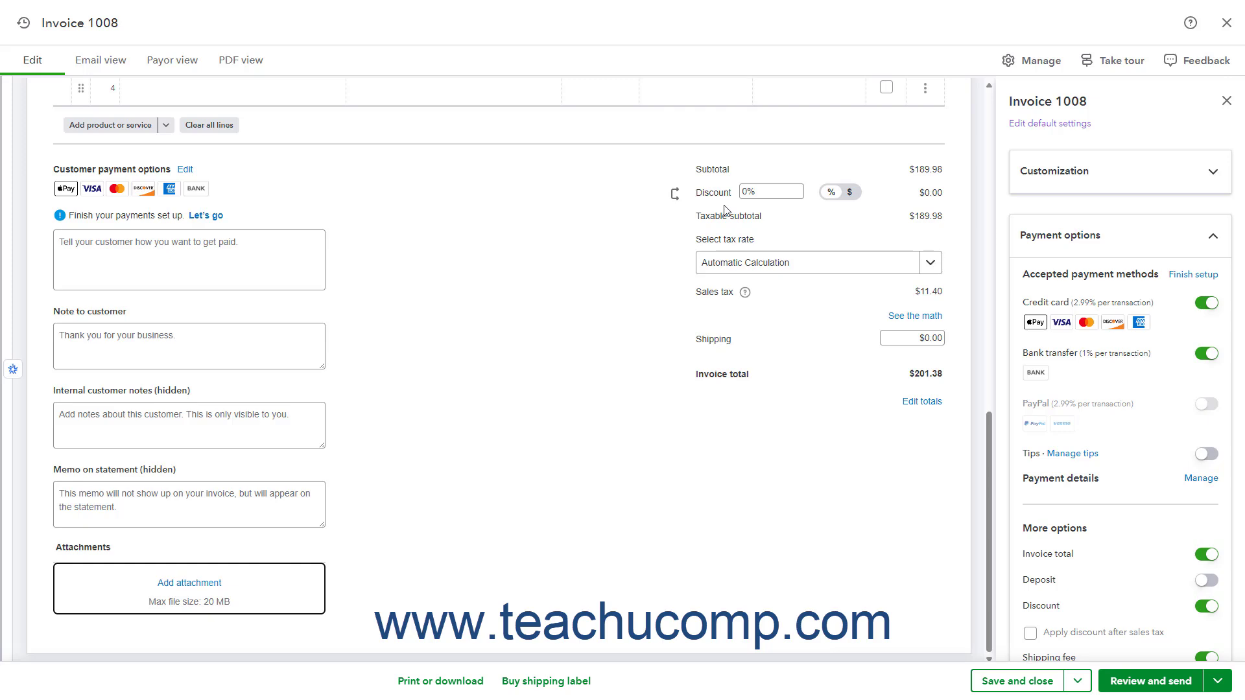
- View the tax rate options while keeping Automatic Calculation, and examine how the invoice's sales tax is calculated
left_click(927, 267)
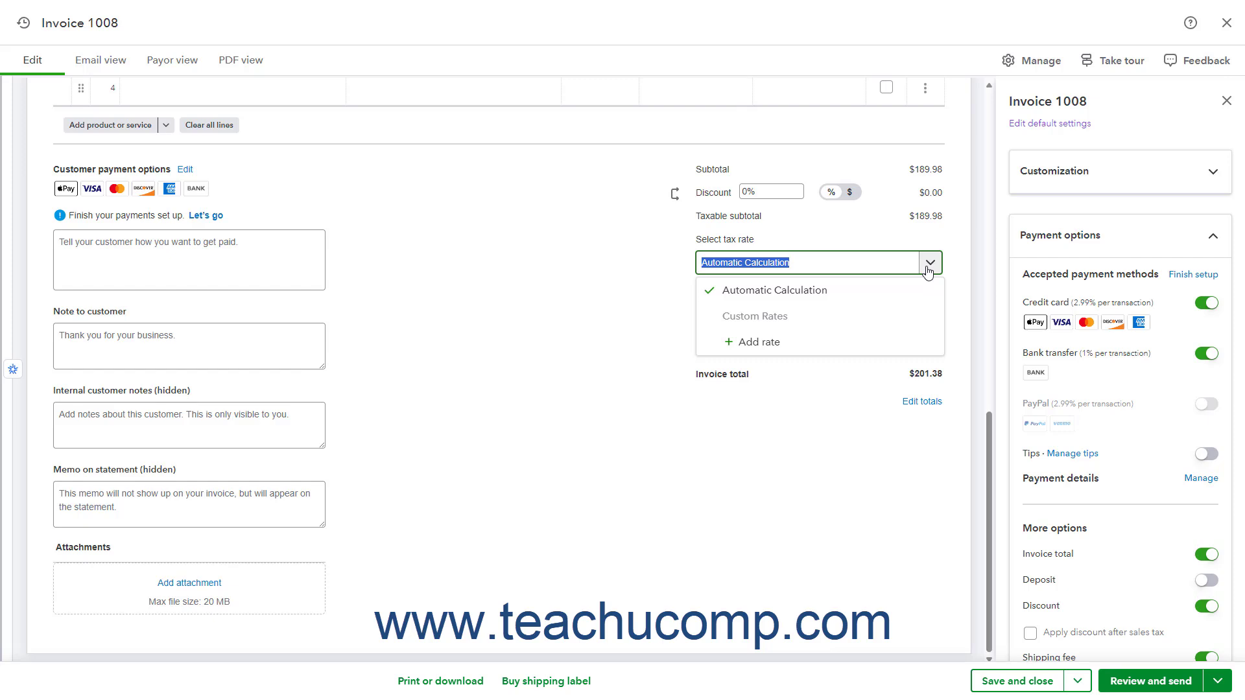
left_click(906, 287)
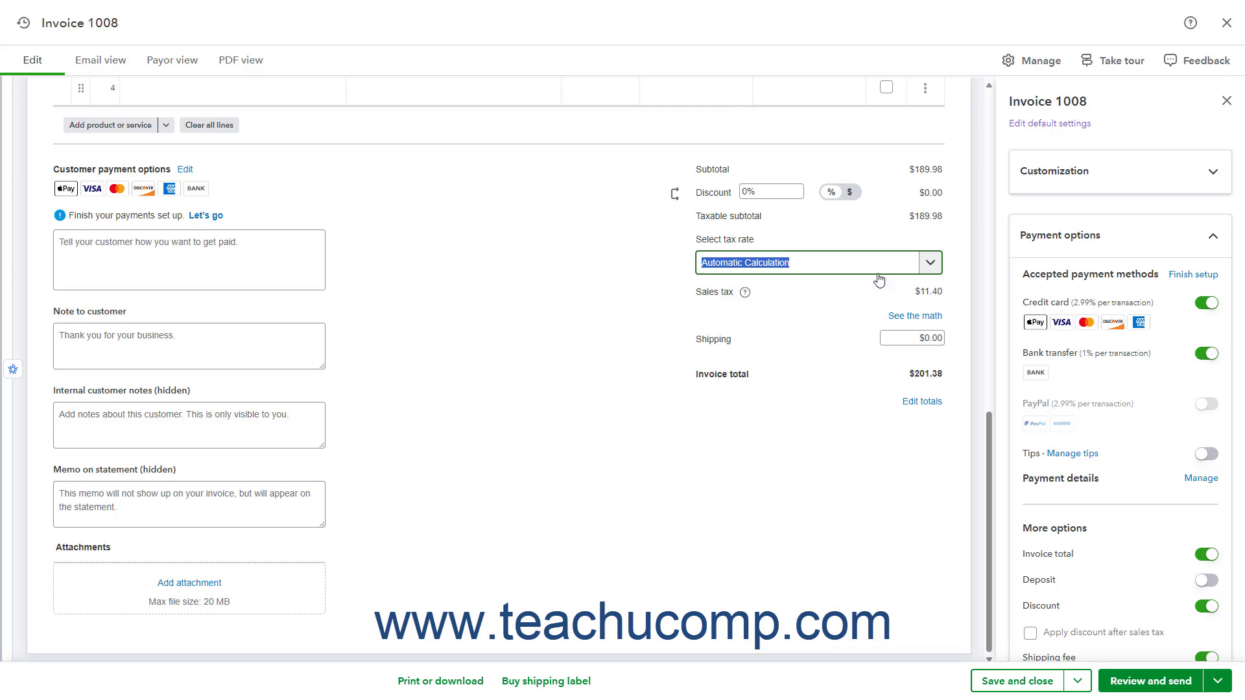
left_click(902, 298)
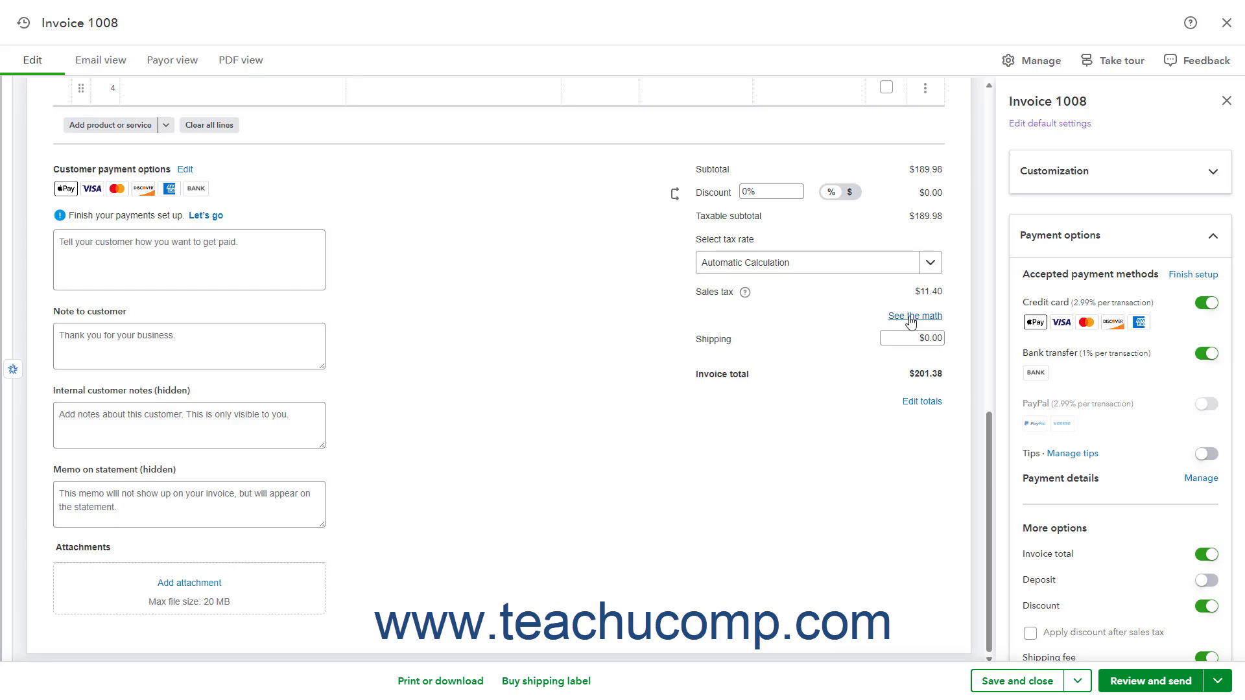
left_click(911, 321)
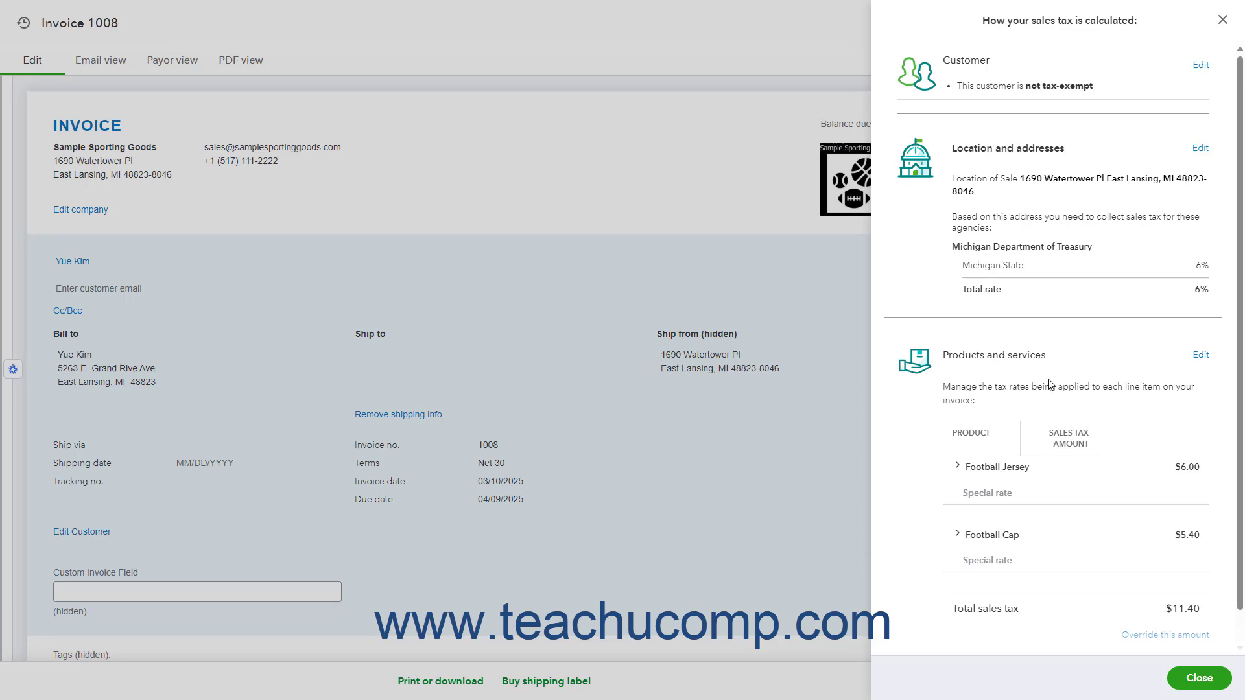
scroll(1051, 517, "down", 1)
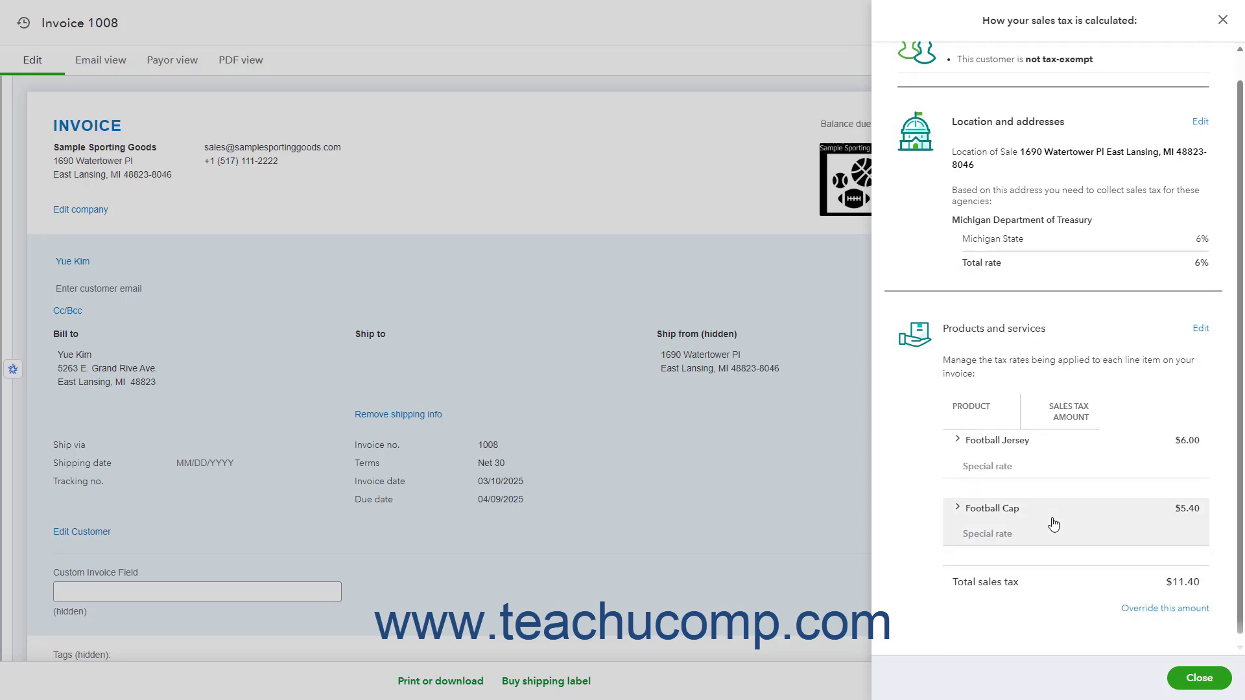
- Try a manual sales tax override with a rate of 1, view the override reasons, and revert to automatic calculation
left_click(1164, 609)
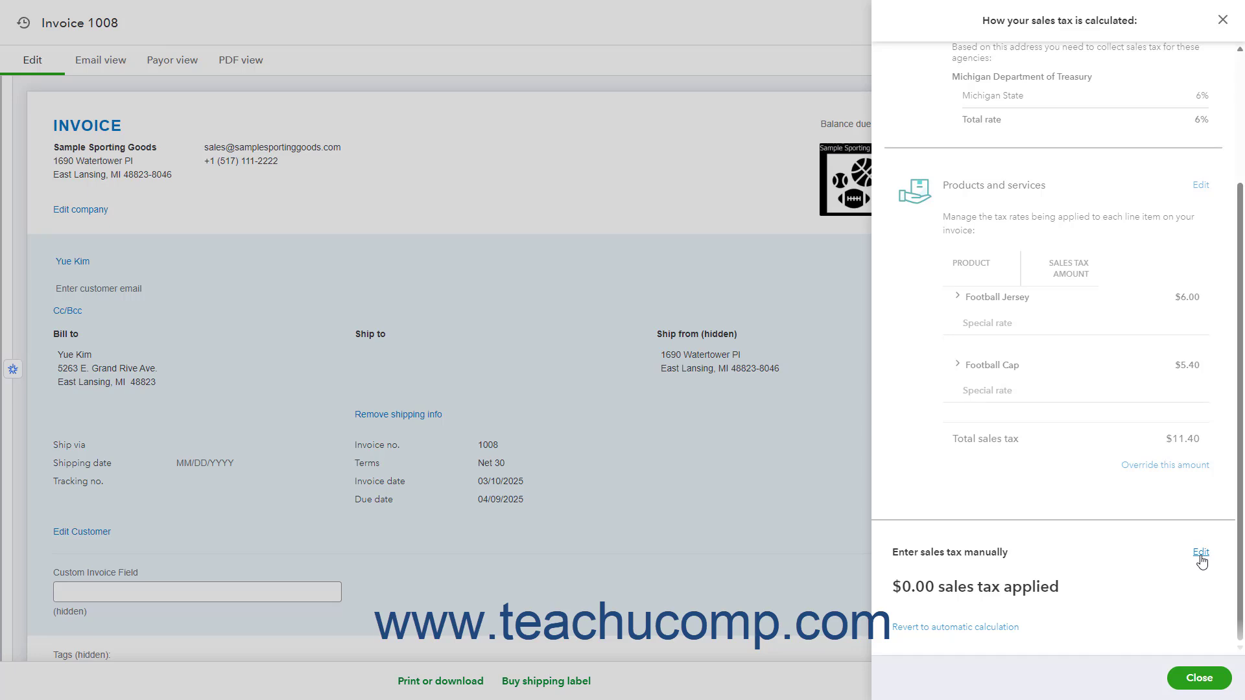
left_click(1201, 555)
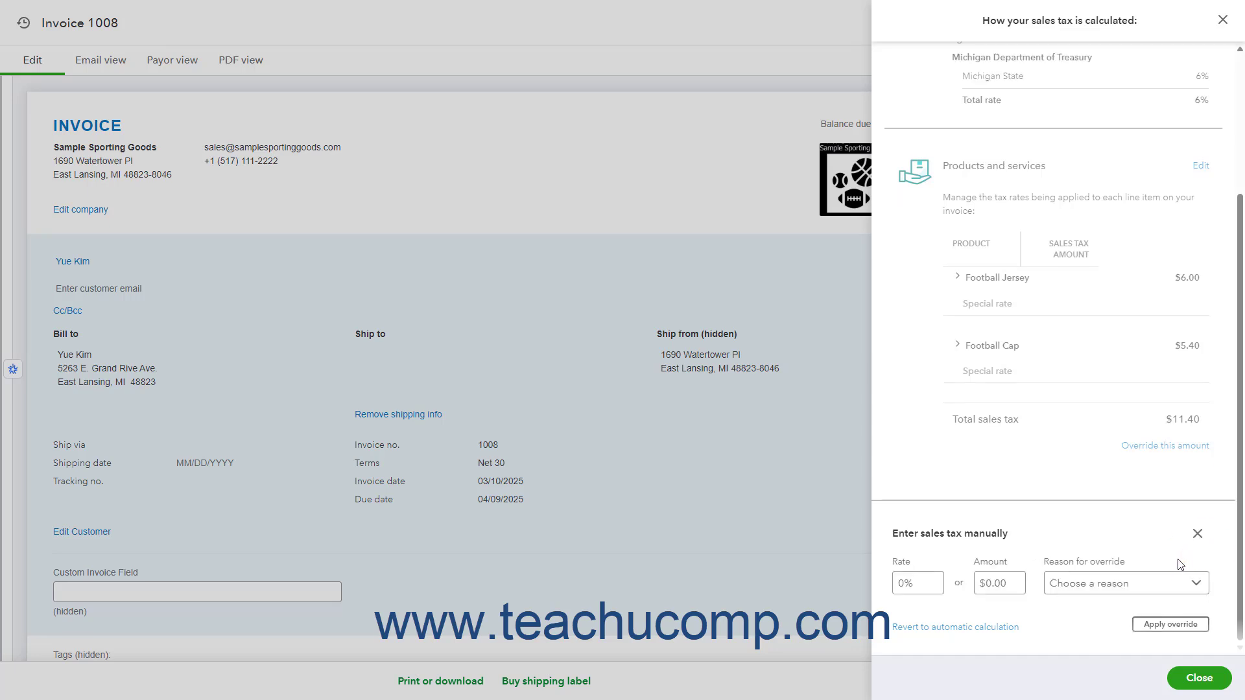
left_click(934, 579)
left_click(1004, 585)
left_click(1122, 590)
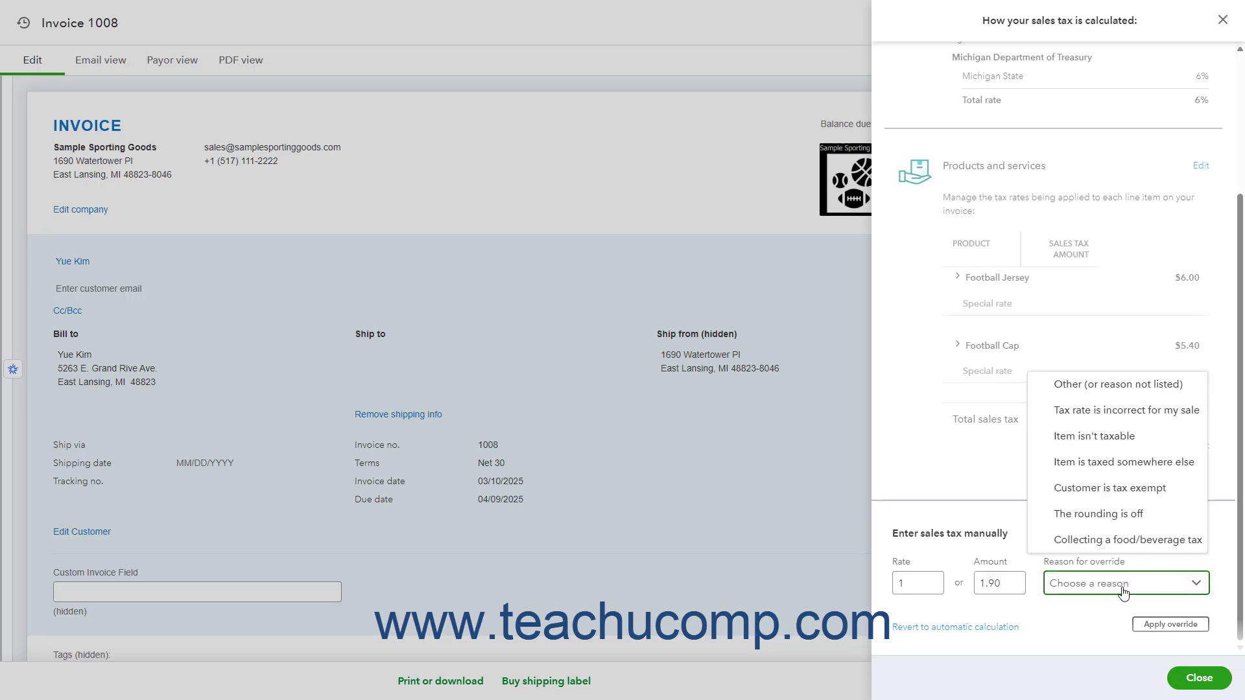
left_click(1043, 626)
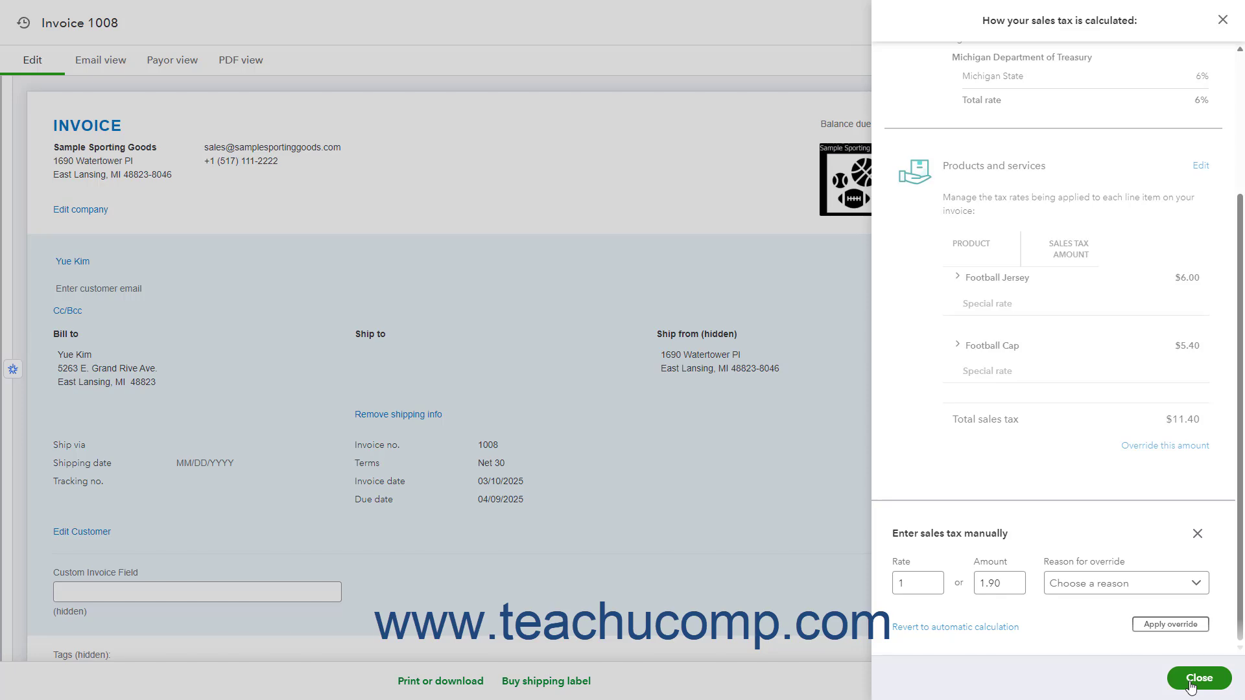
left_click(994, 628)
left_click(1223, 20)
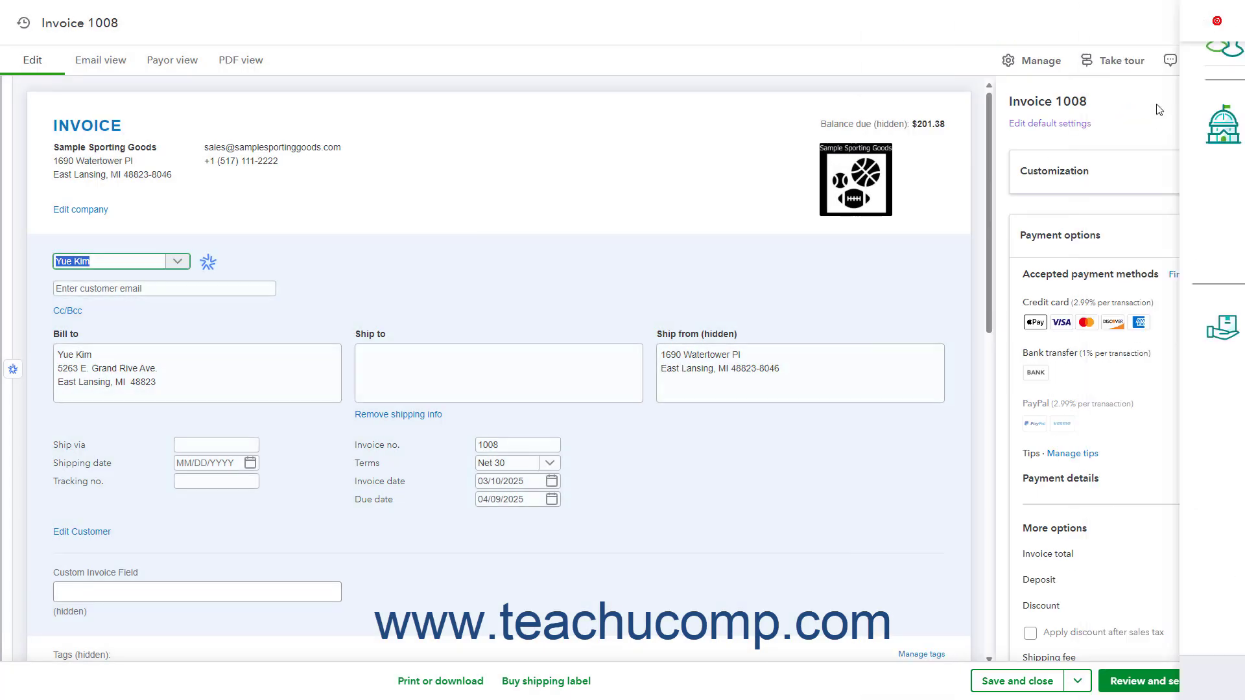
- Try the dollar discount type, switch back to percentage, and set the invoice discount to 10%
scroll(868, 401, "down", 9)
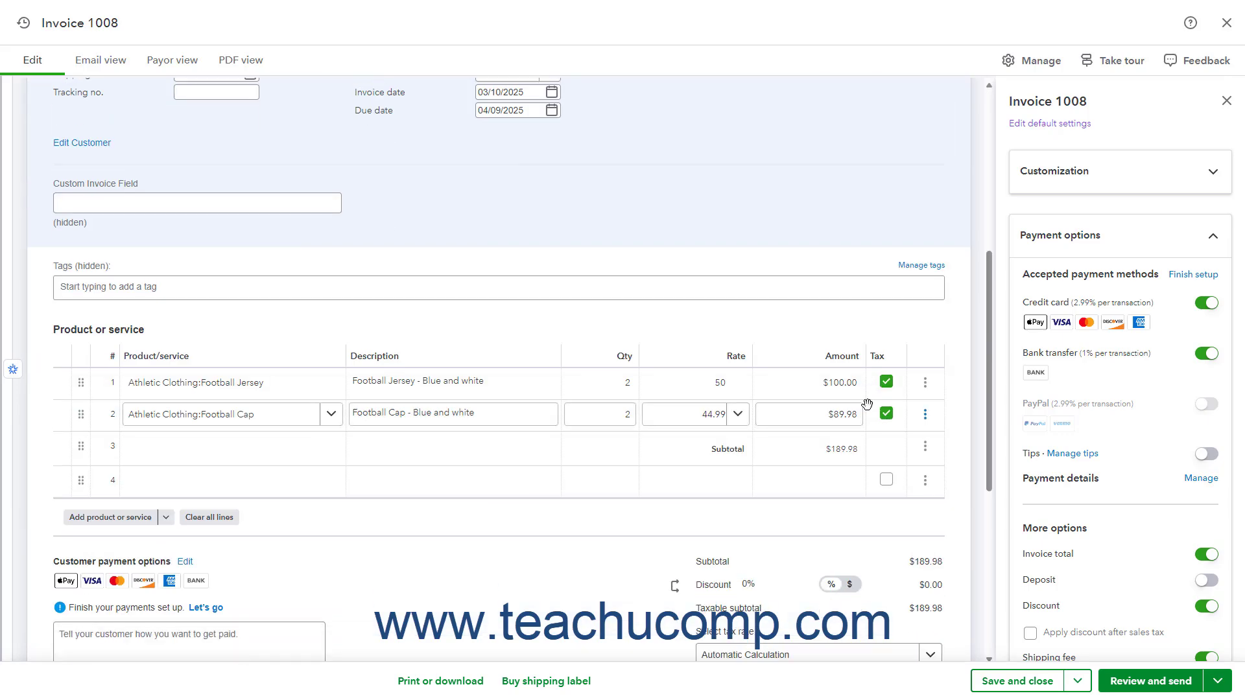
scroll(868, 404, "down", 2)
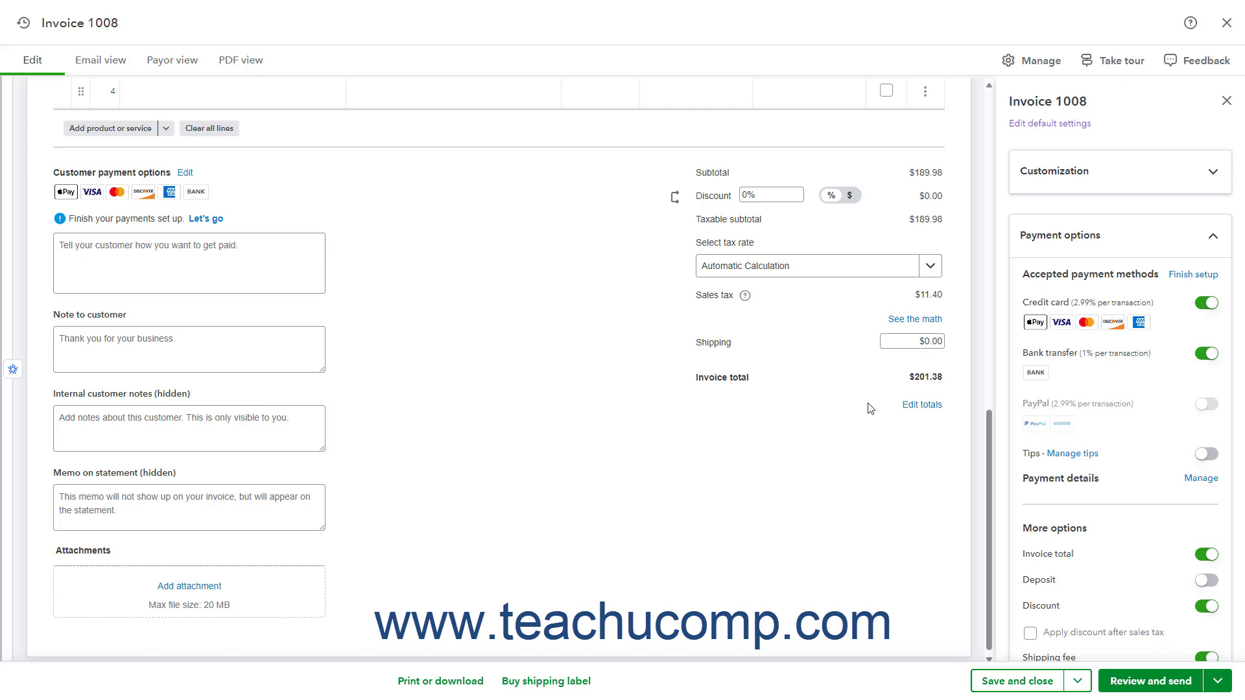
left_click(844, 202)
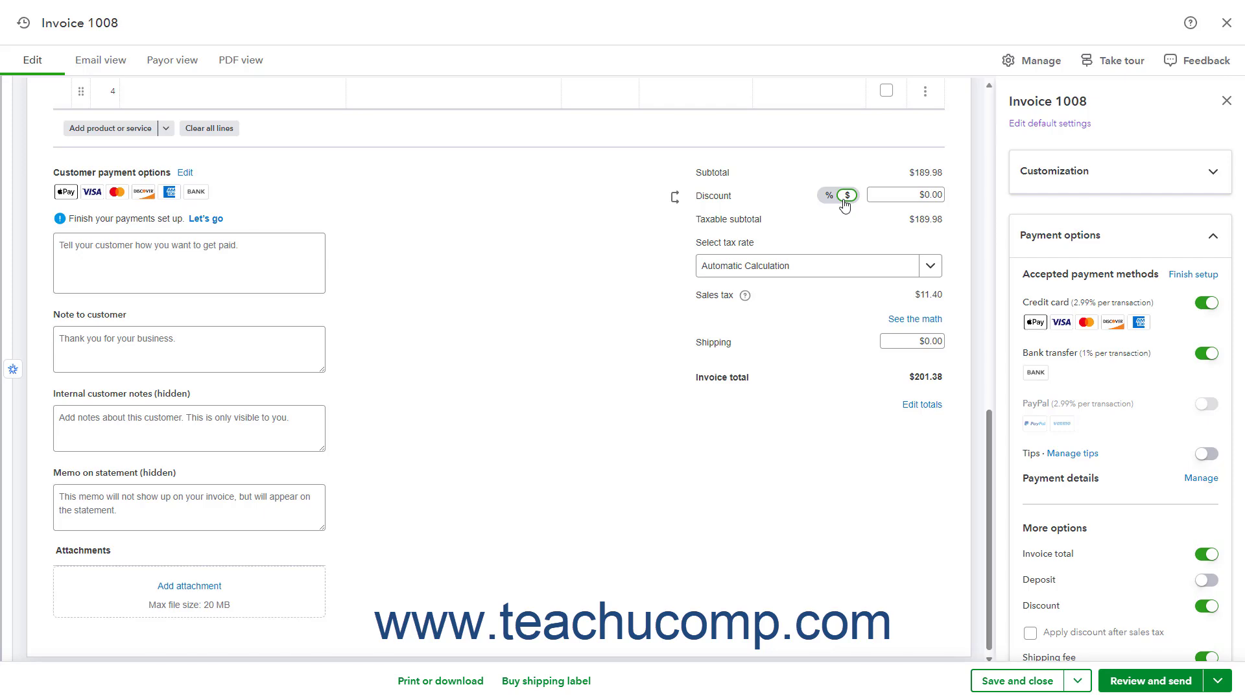
left_click(844, 202)
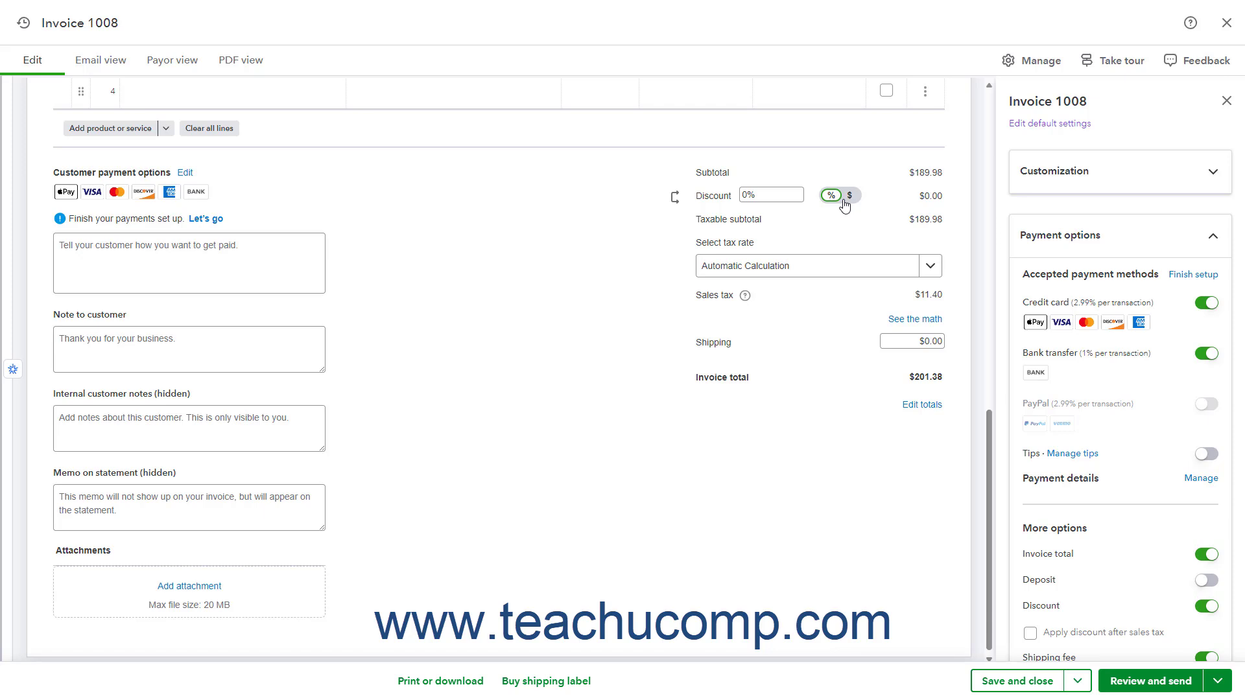
left_click(747, 196)
type("10")
key("Tab")
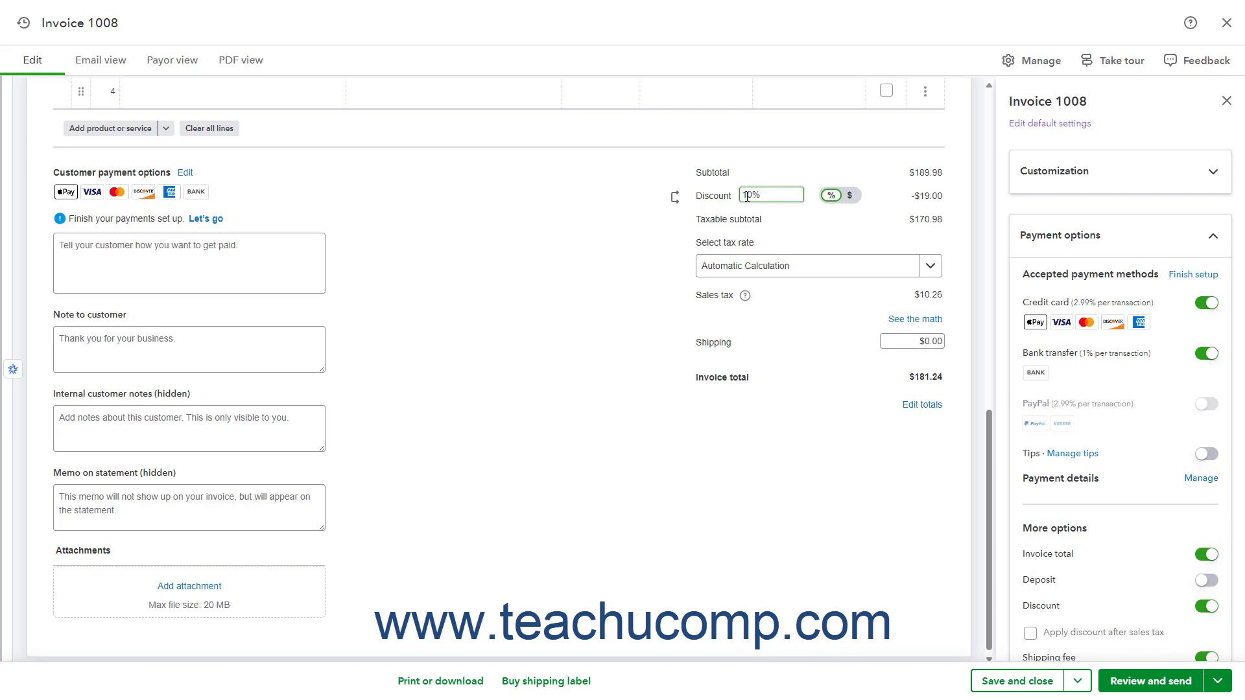
- Try moving the discount after sales tax and back before it, and view the shipping amount field without changing it
left_click(675, 197)
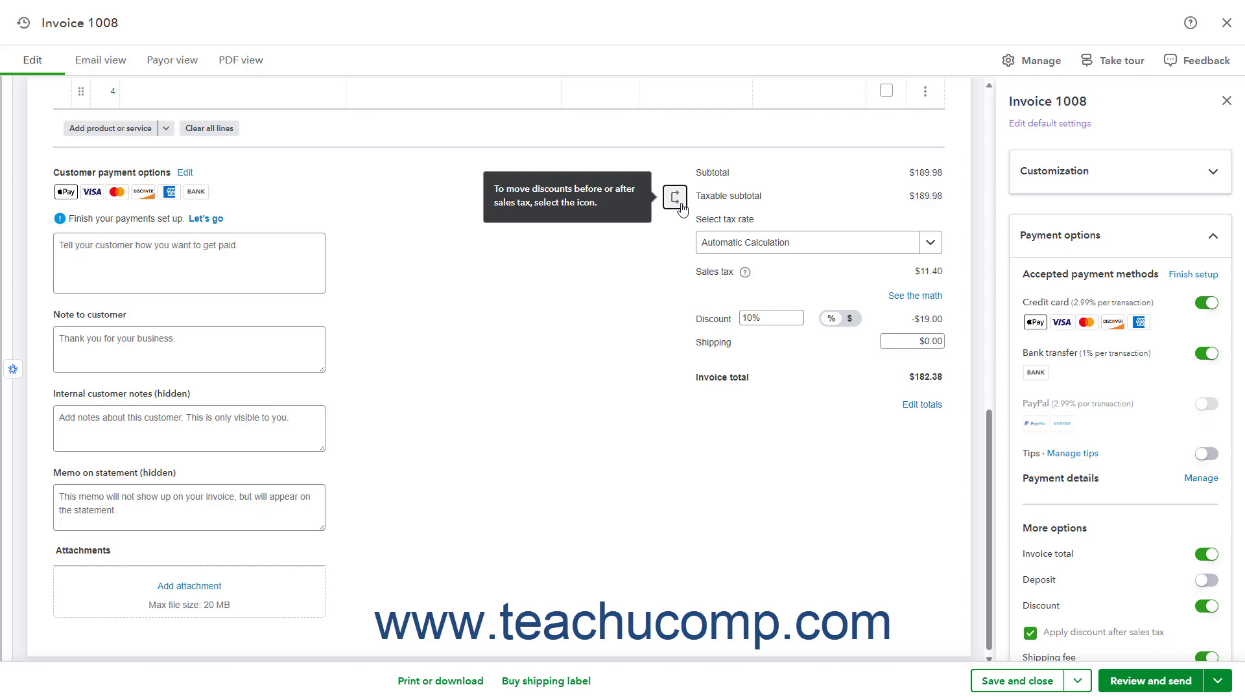
left_click(681, 205)
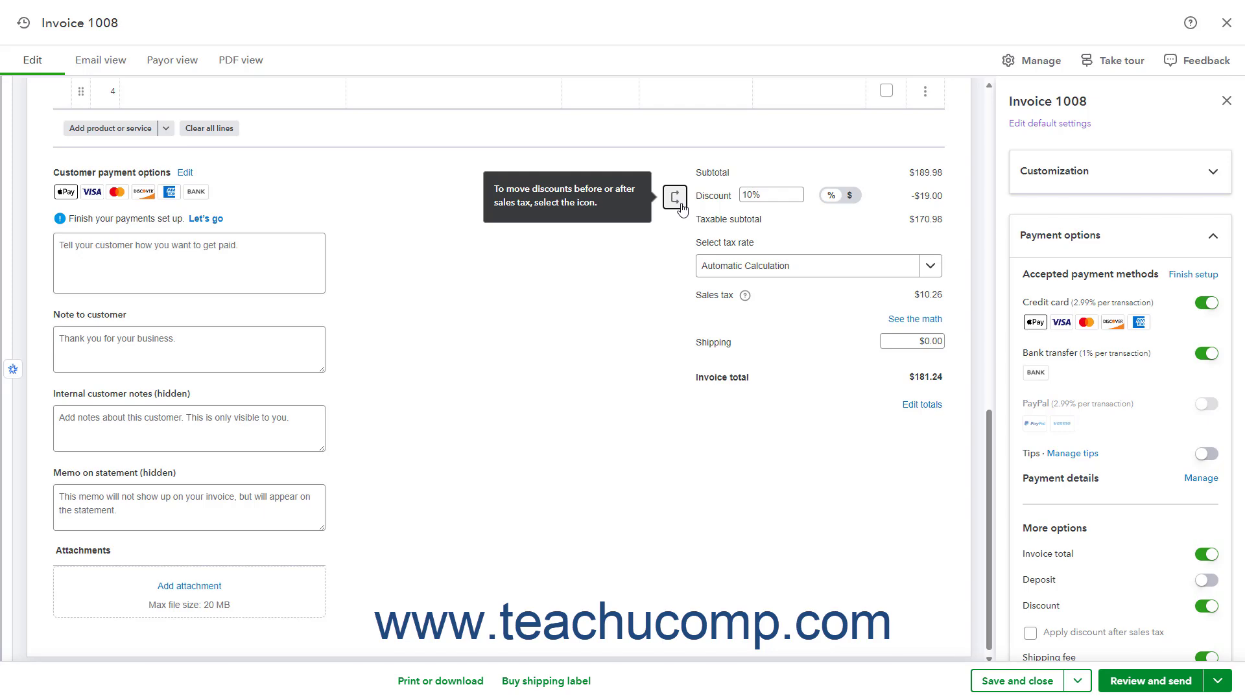
left_click(920, 343)
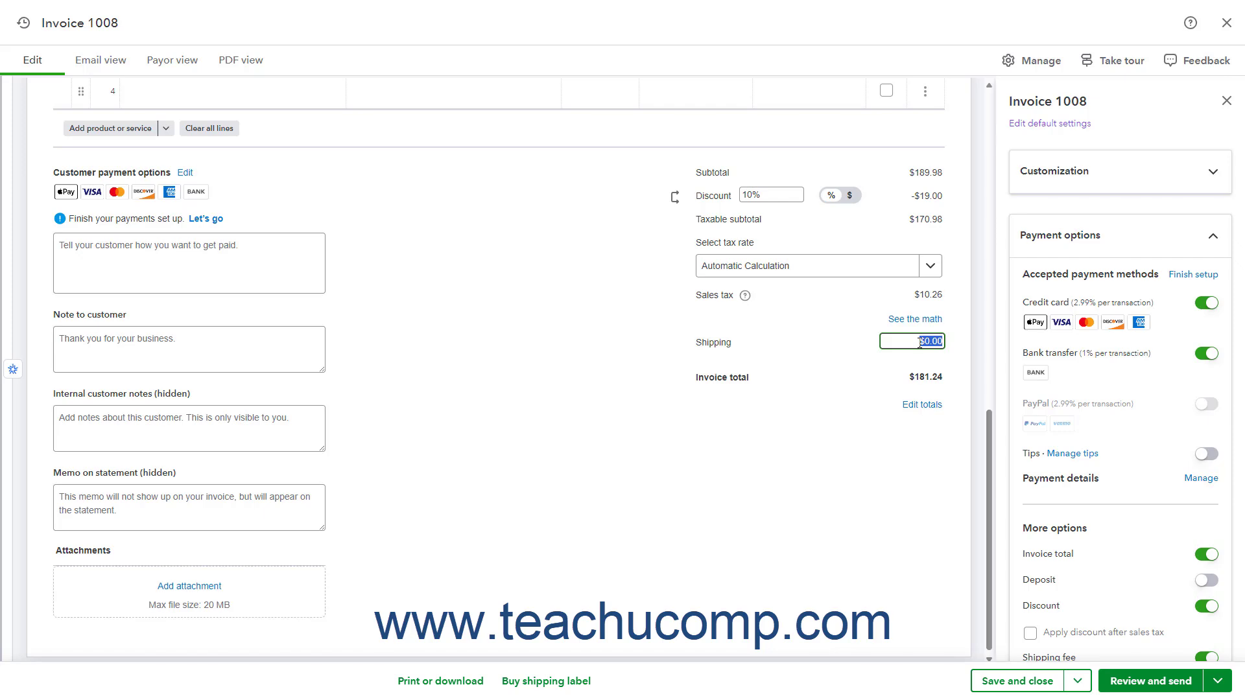
left_click(896, 378)
- Turn on the deposit option for the invoice and set the deposit amount to $100
left_click(1206, 582)
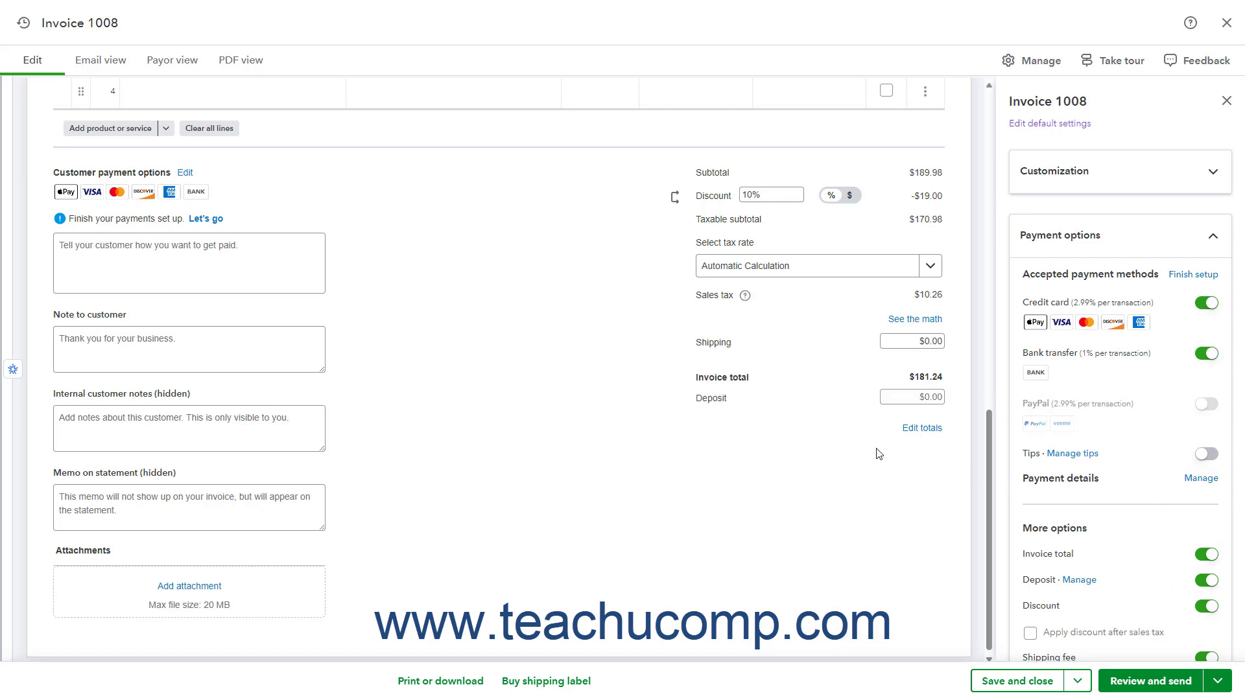
left_click(911, 398)
type("100")
left_click(818, 422)
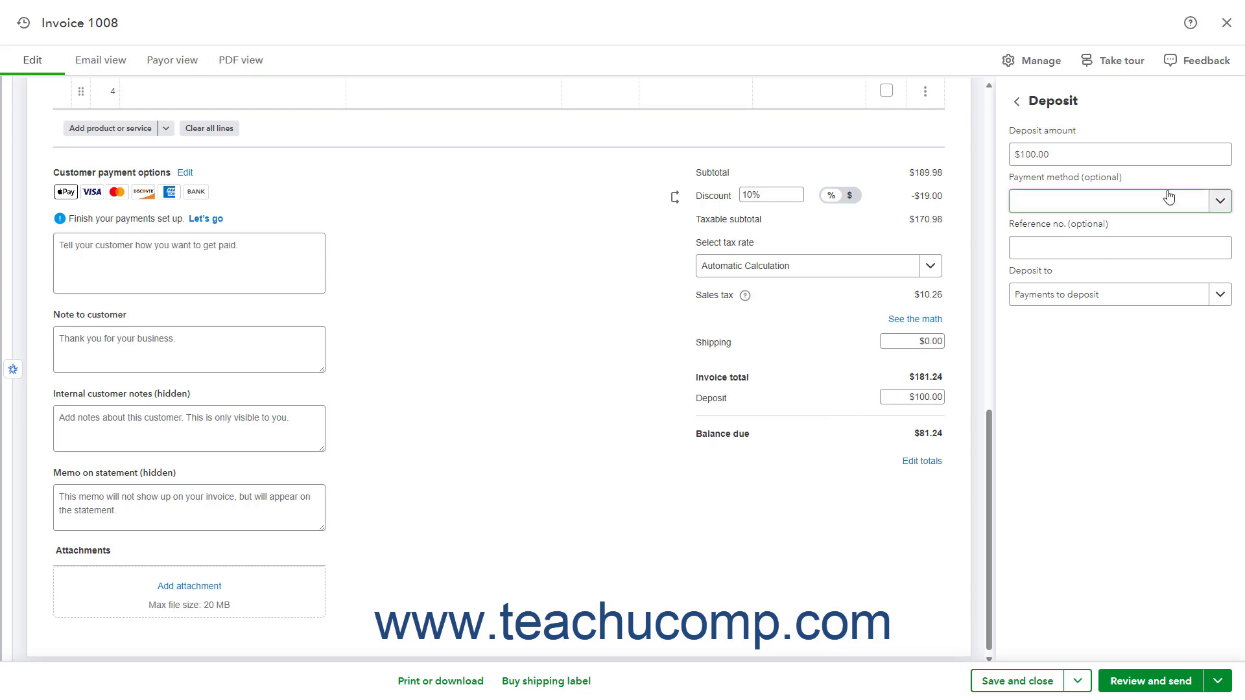
- Set the deposit's payment method to Cash, leaving the reference number blank and Payments to deposit as the destination account
left_click(1113, 159)
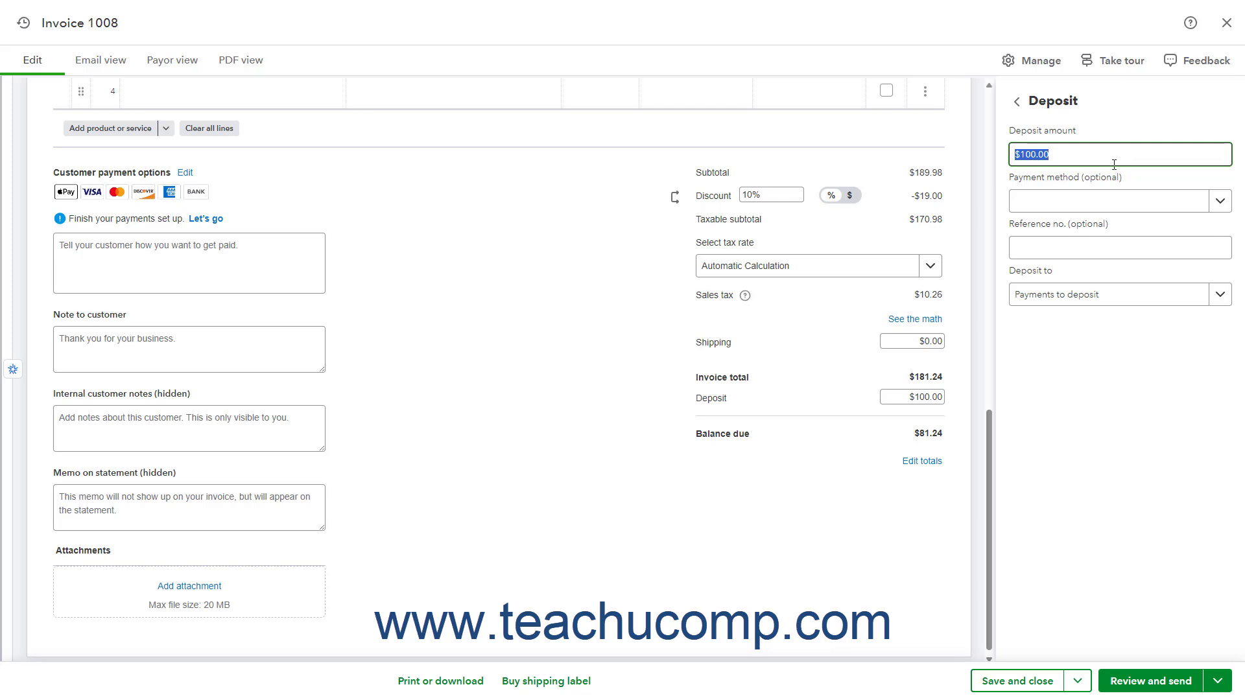
left_click(1121, 201)
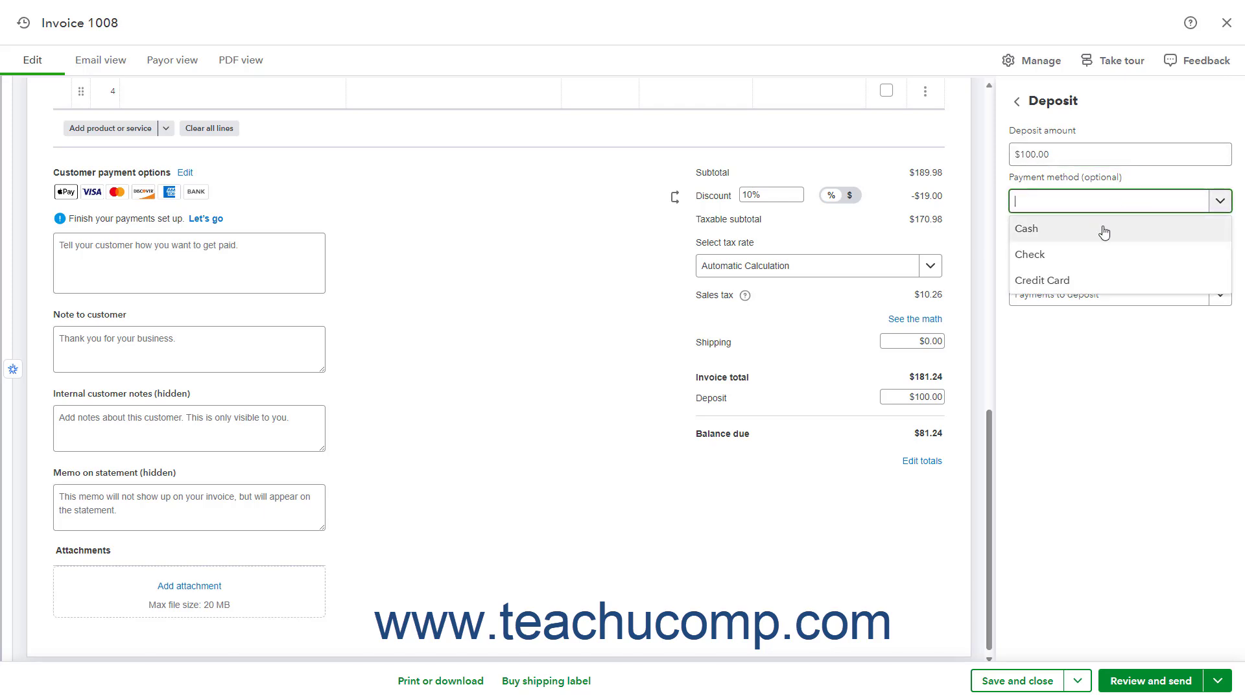
left_click(1104, 230)
left_click(1095, 251)
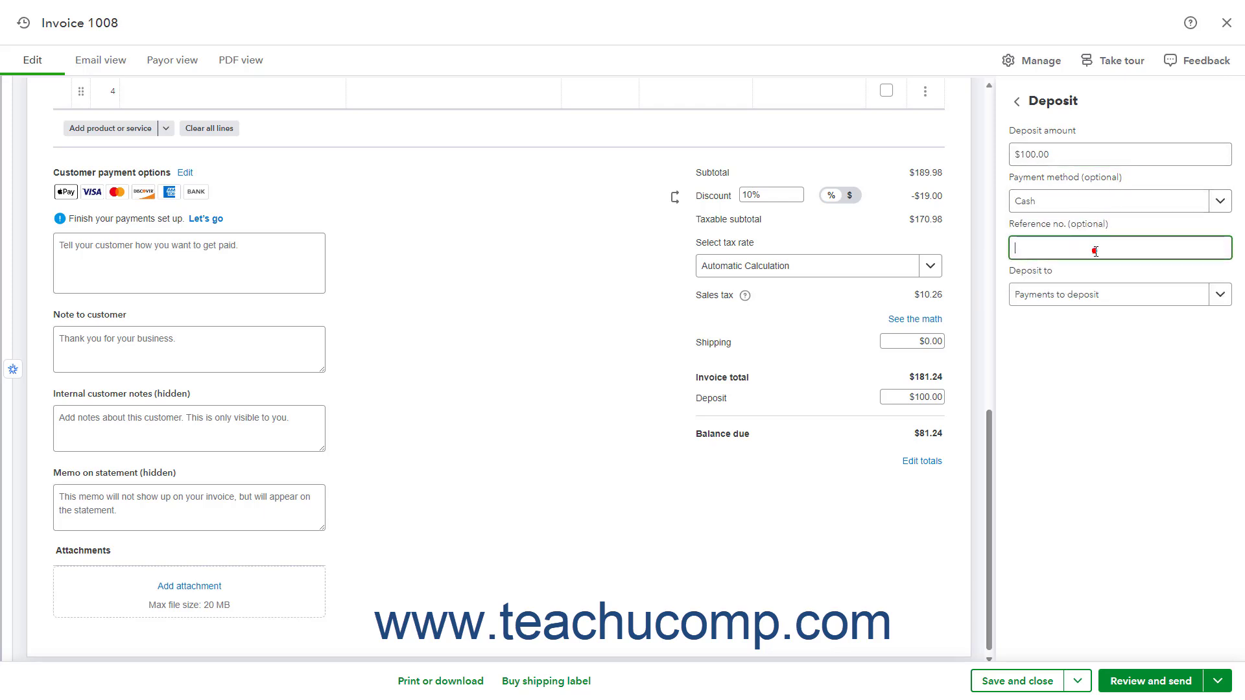
left_click(1103, 298)
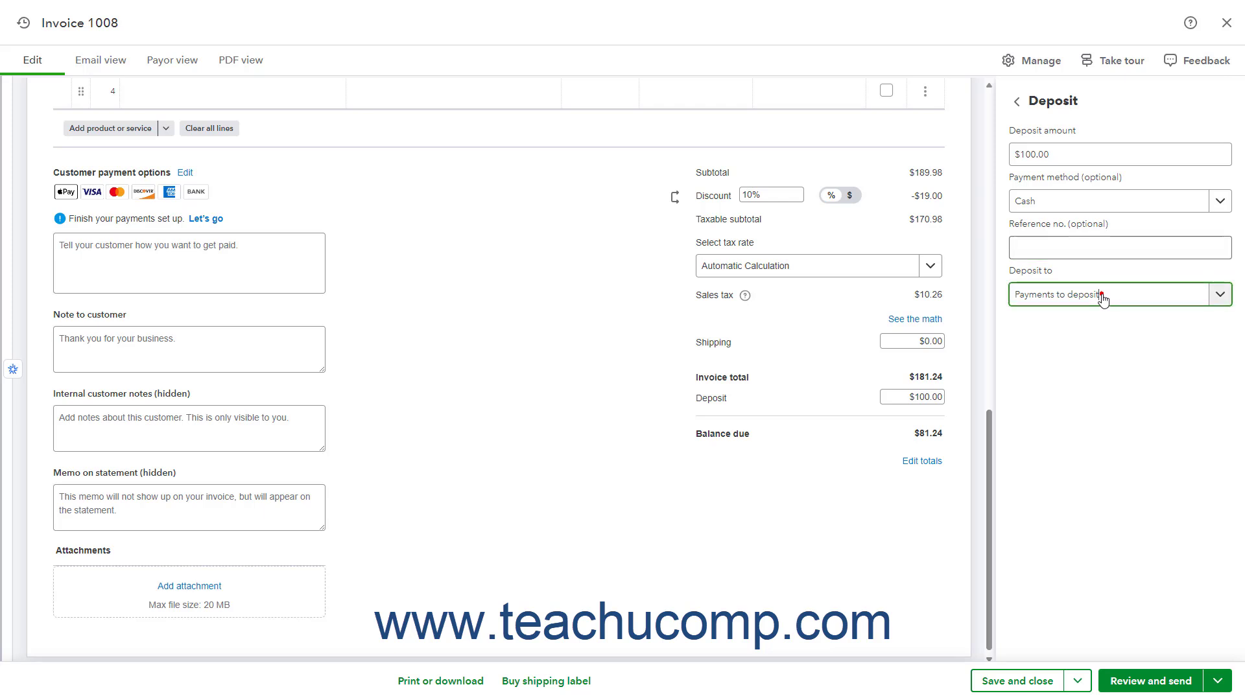
left_click(1094, 423)
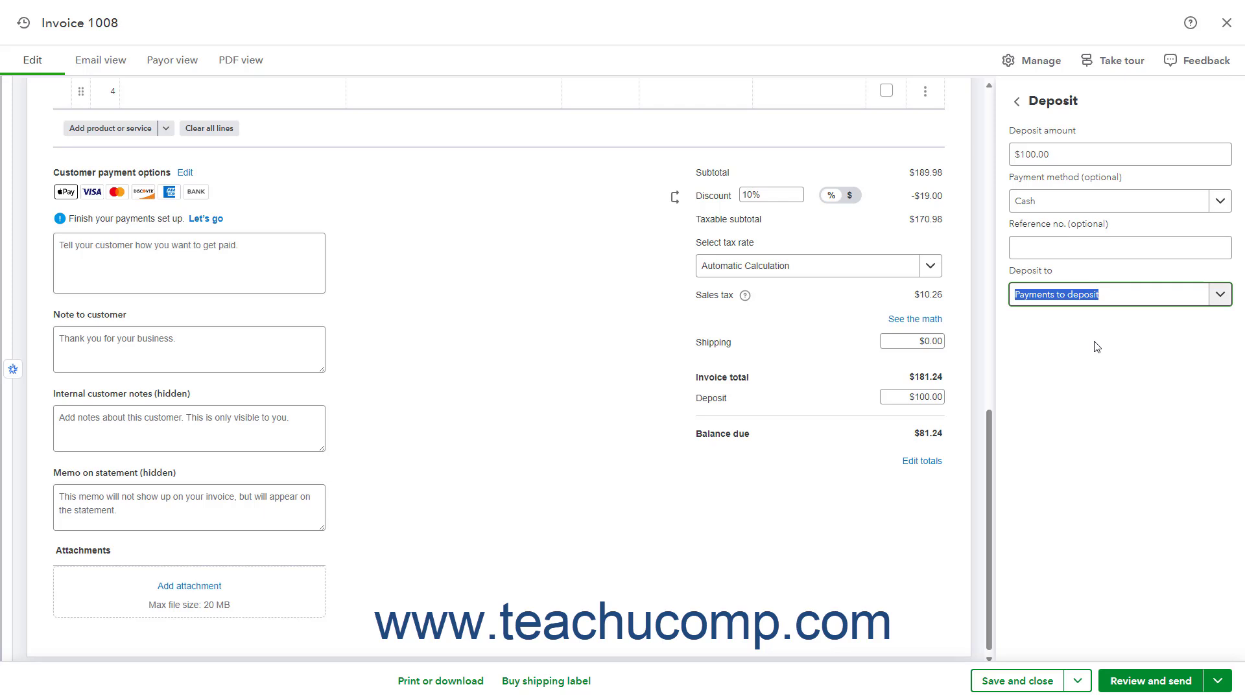
left_click(1019, 103)
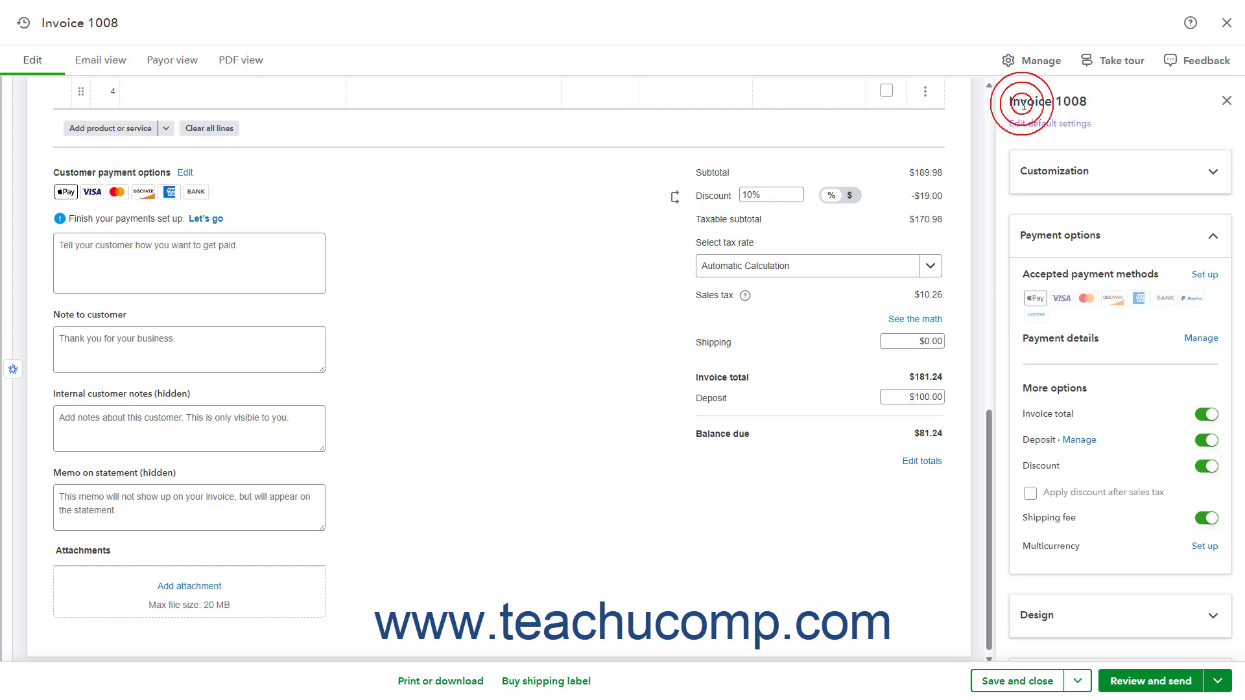
- Try to leave the unsaved invoice, but dismiss the save prompt and stay on the form
left_click(805, 438)
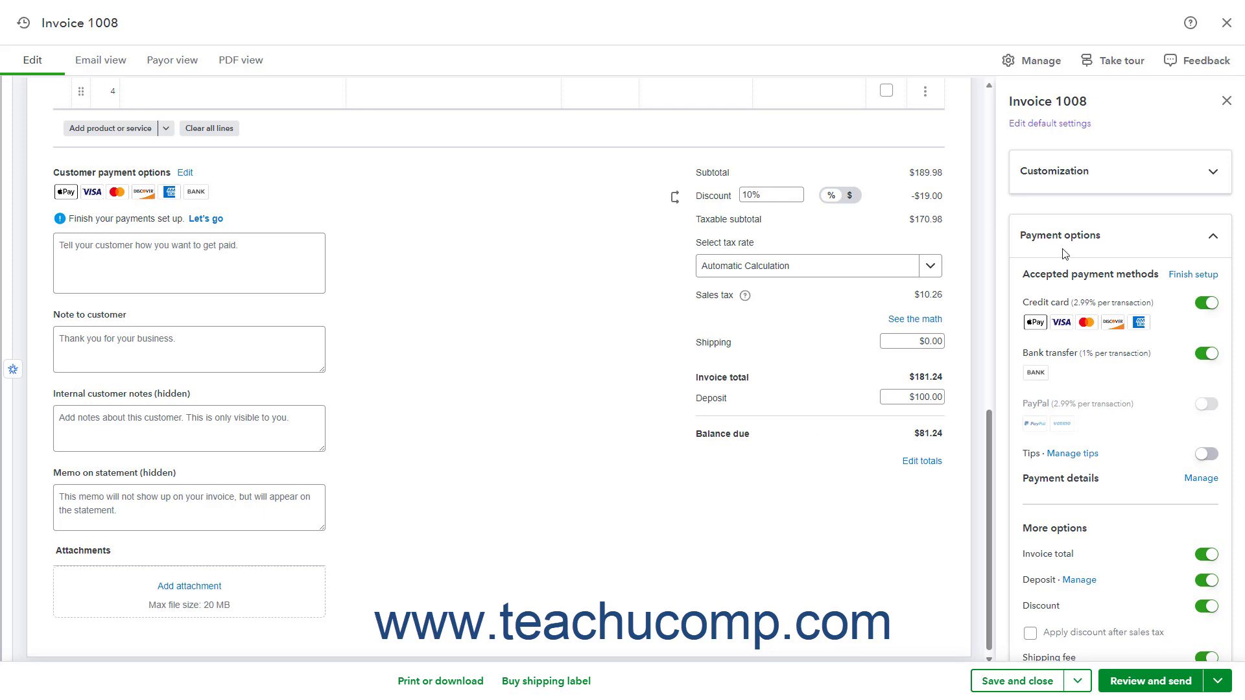
left_click(1235, 30)
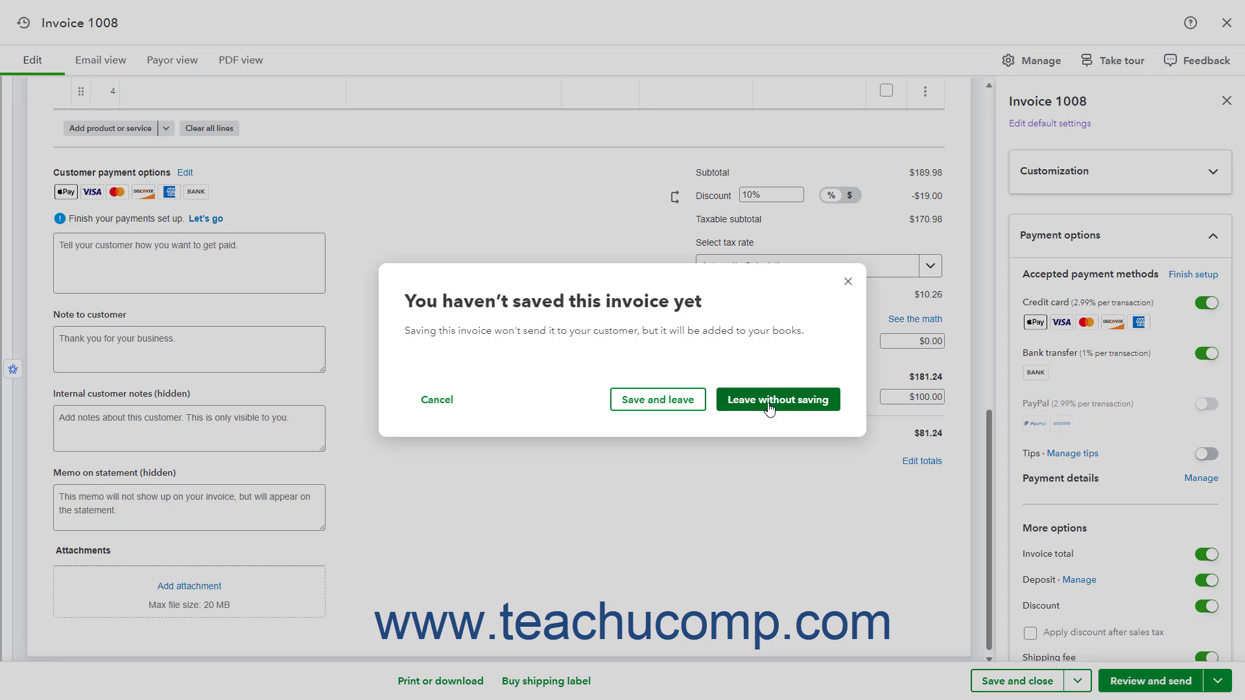
left_click(848, 281)
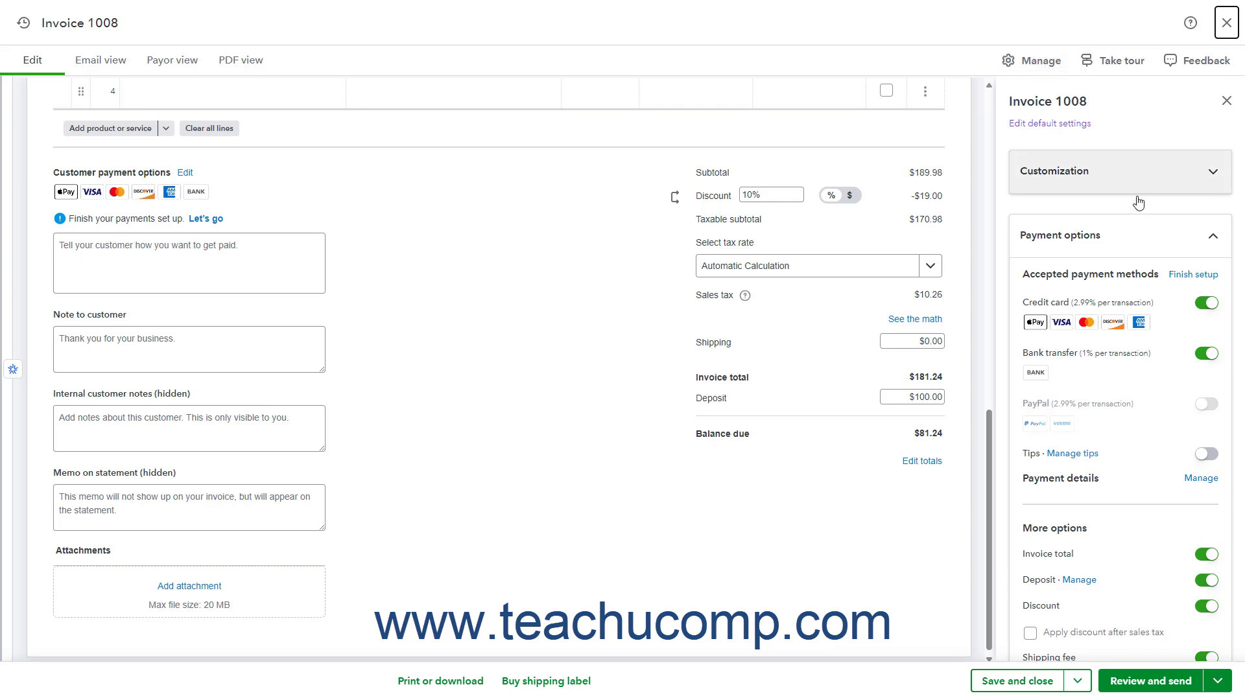
- Review the invoice's Scheduling and Design settings one after the other, leaving them unchanged and collapsed
left_click(1129, 237)
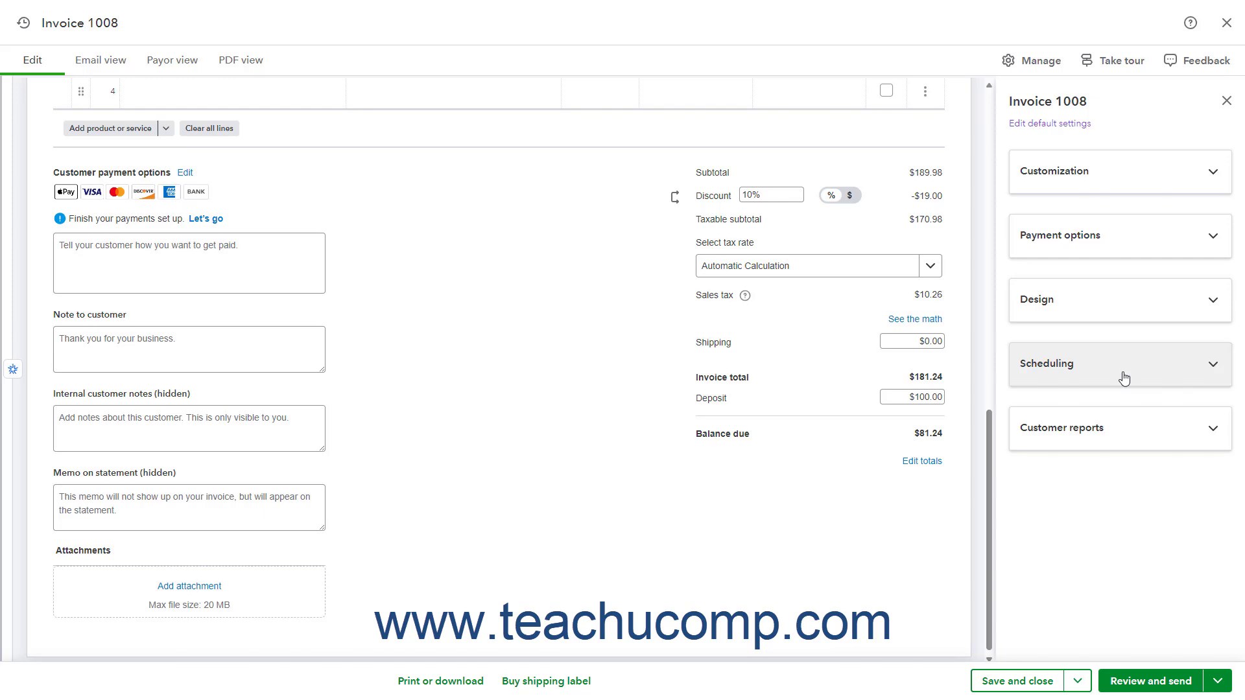
left_click(1124, 379)
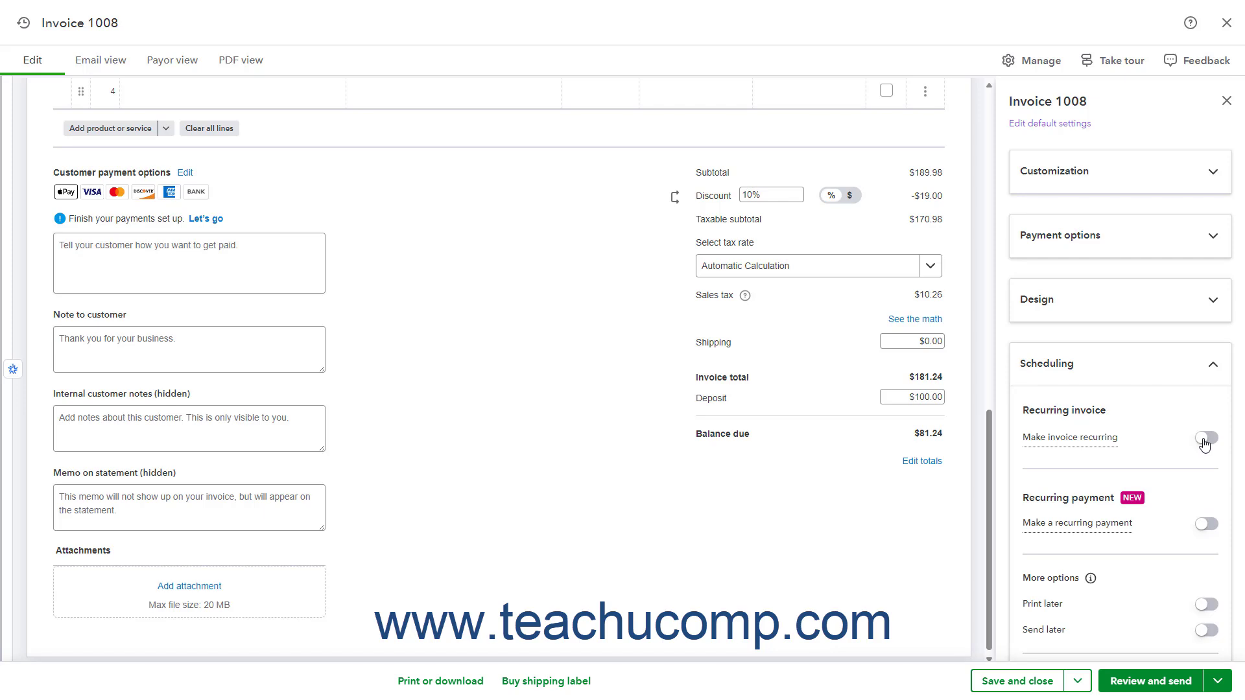
left_click(1174, 371)
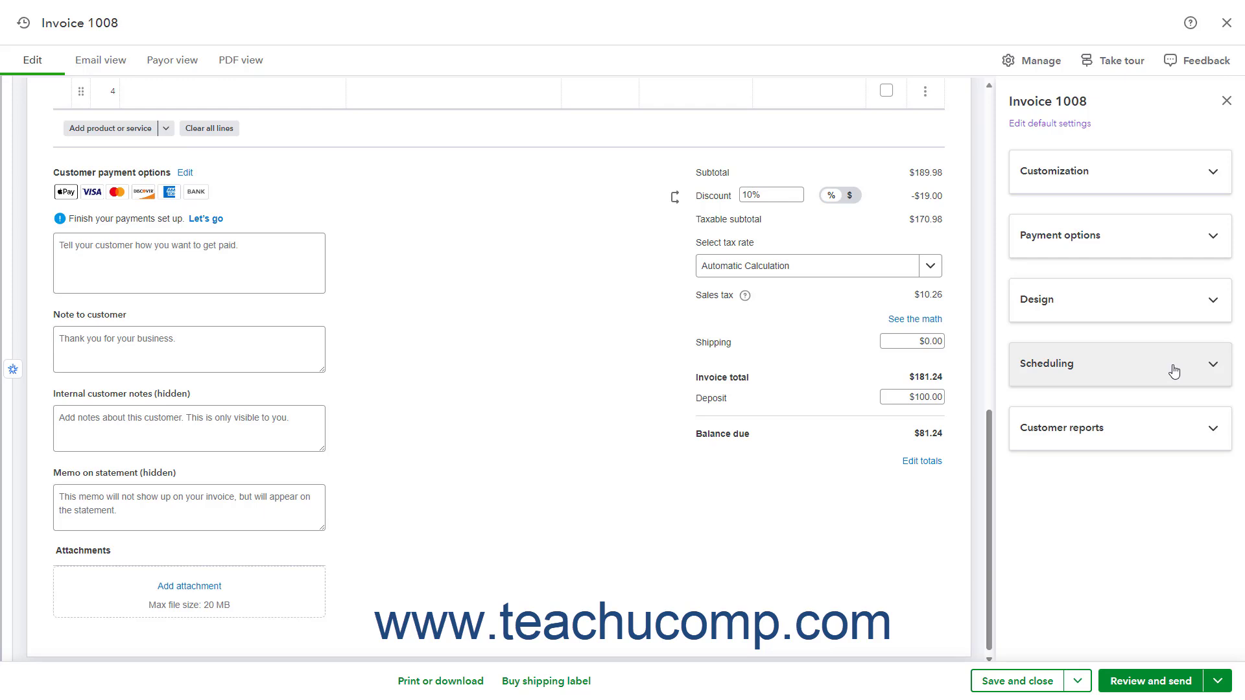
left_click(1117, 305)
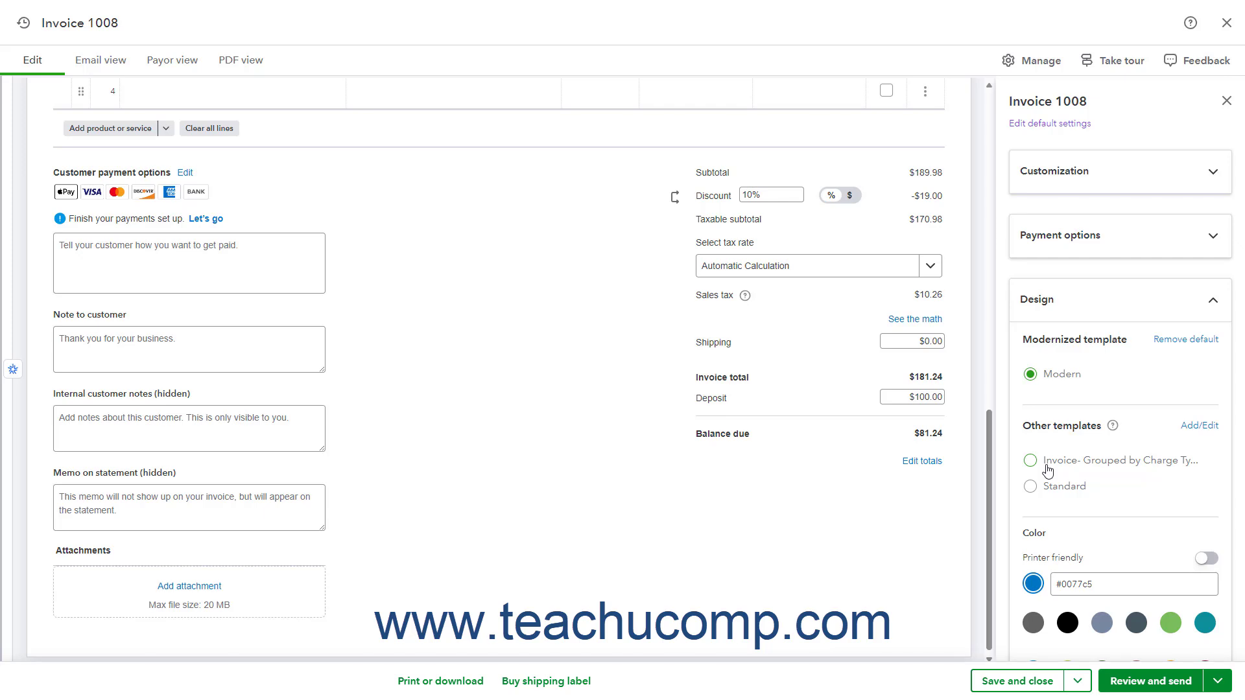
left_click(1078, 319)
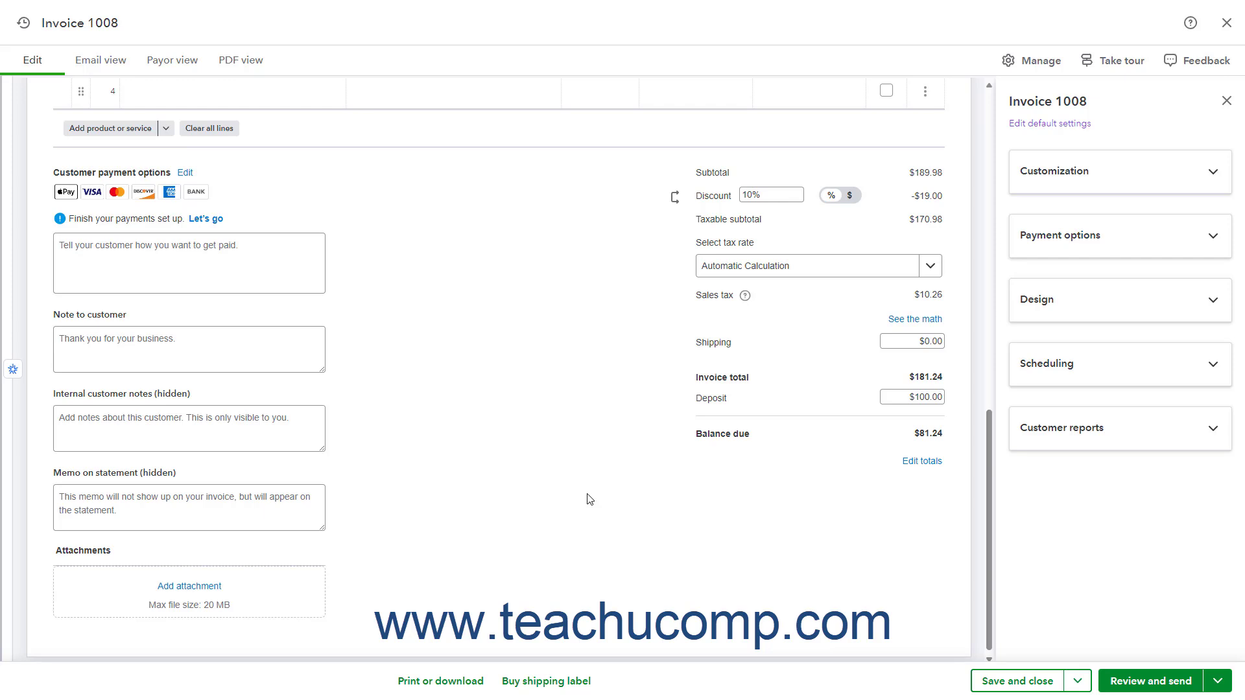
- View the print and download choices without using them, and save Invoice 1008 while keeping its form open
left_click(464, 691)
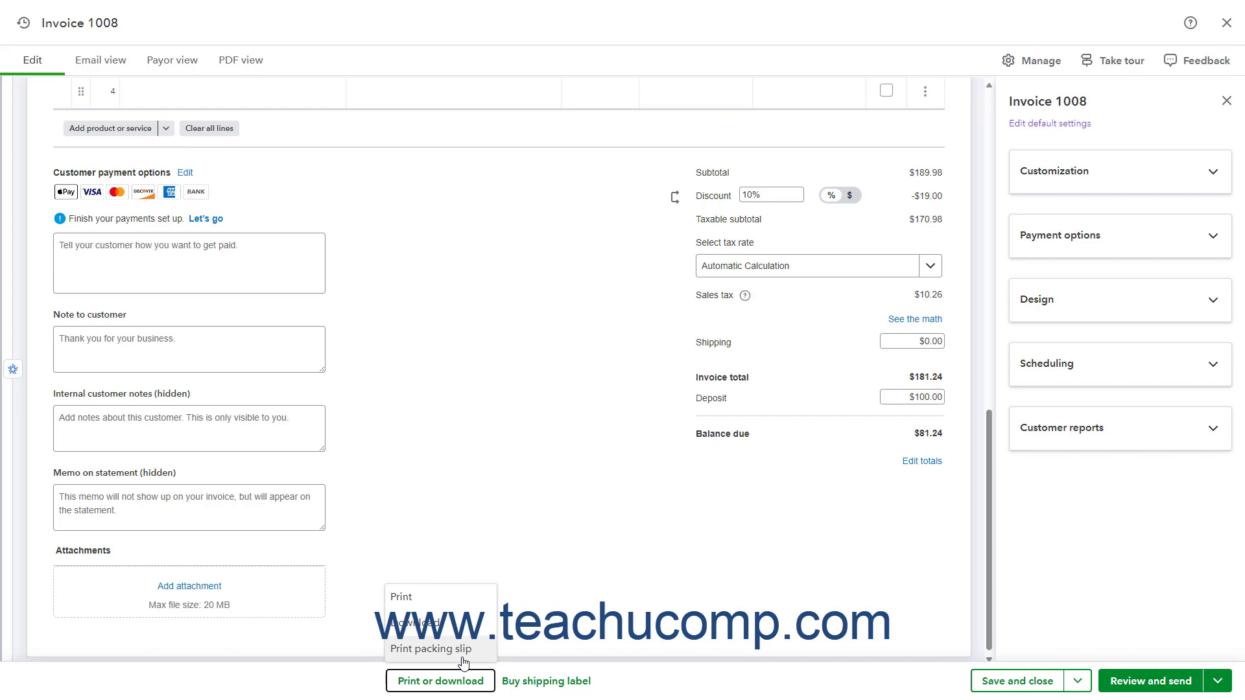
left_click(689, 681)
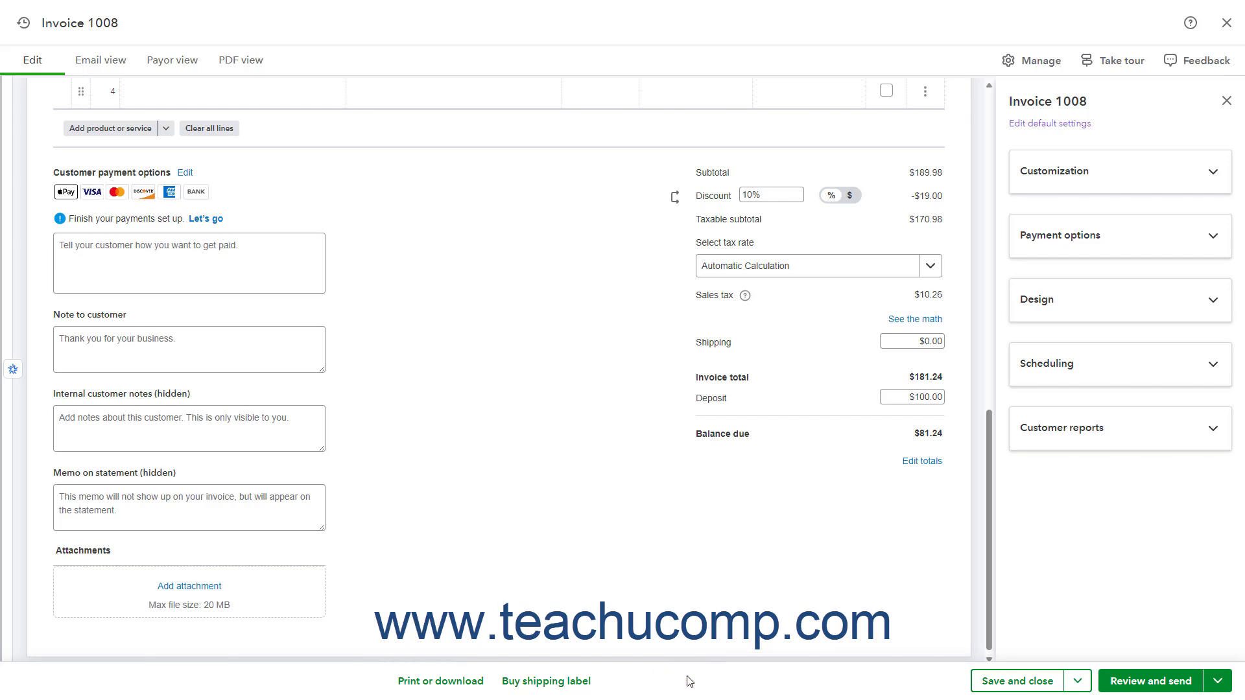
left_click(1078, 682)
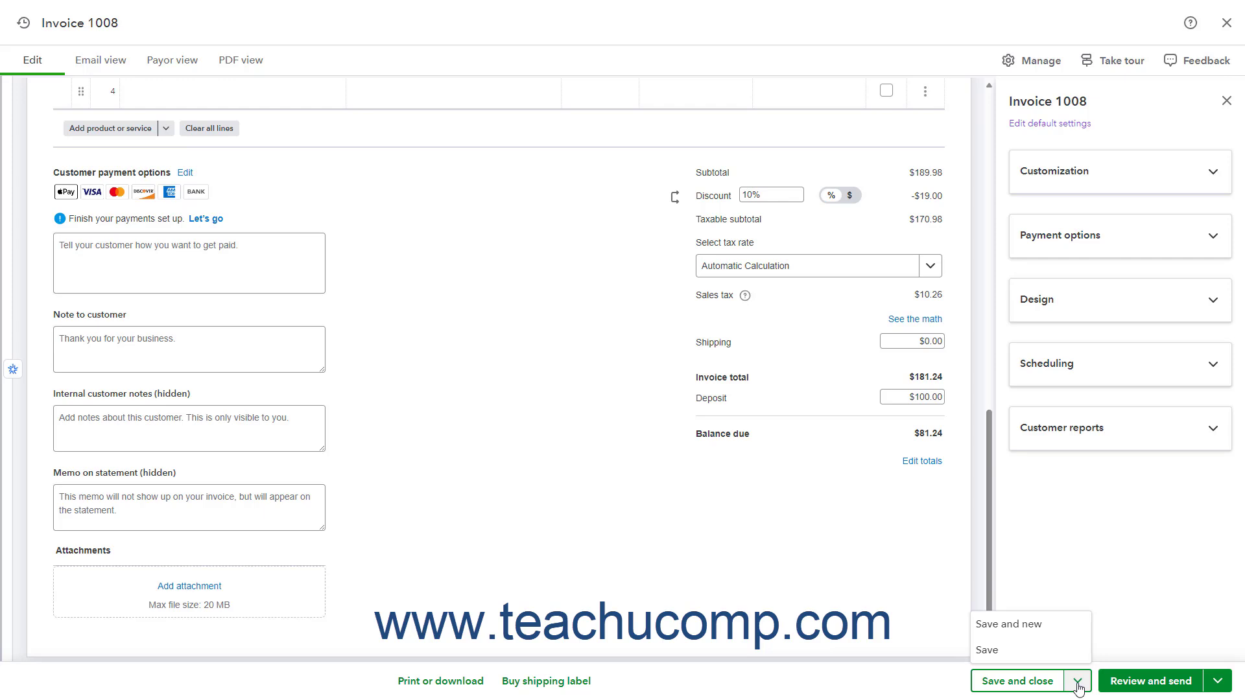
left_click(1035, 651)
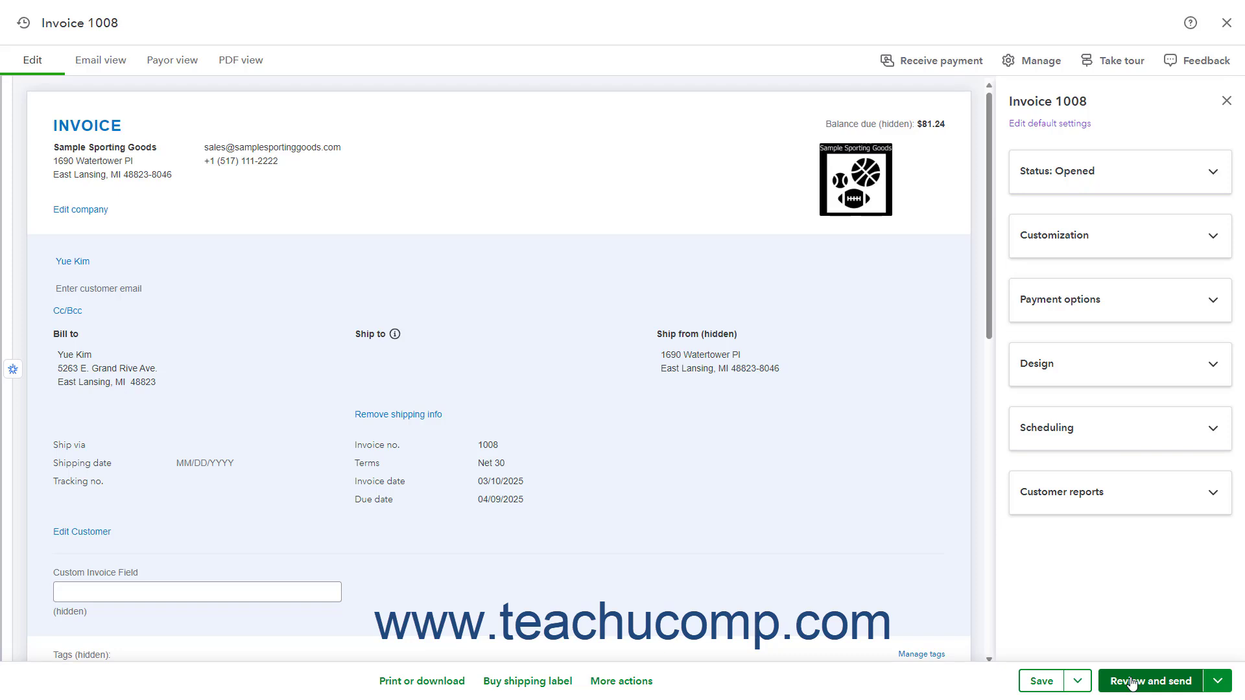
- Generate a shareable customer link for Invoice 1008, copy it, and finish sharing
left_click(1213, 685)
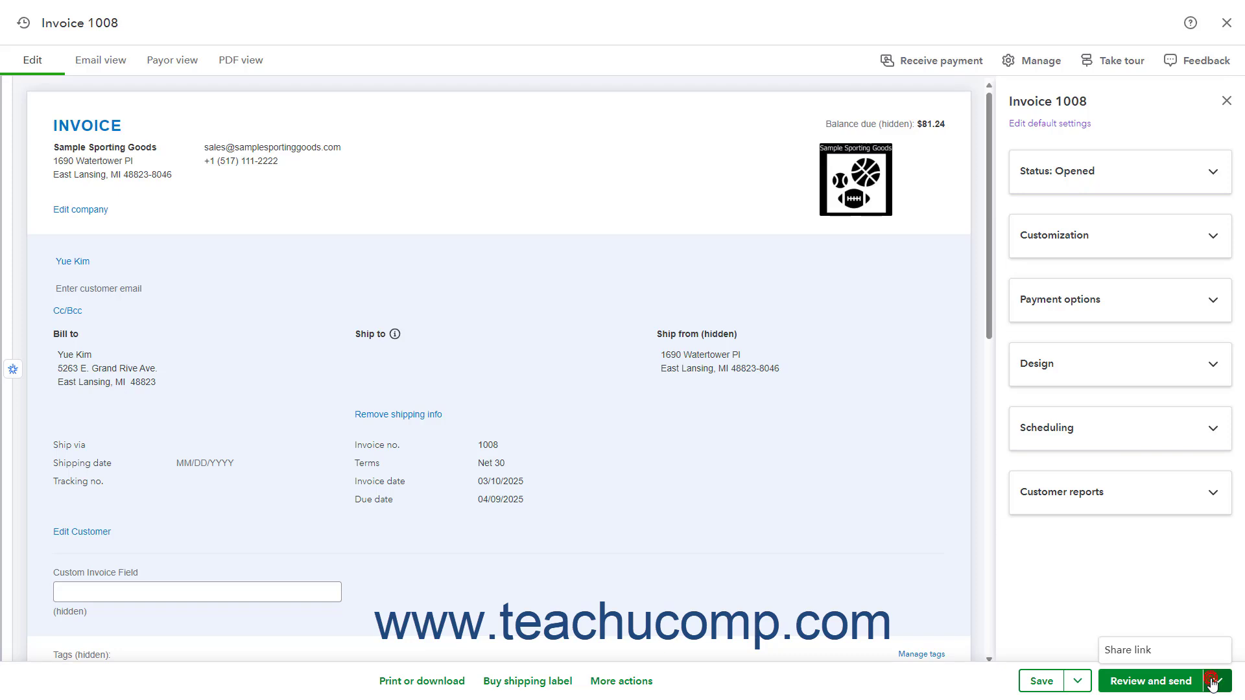
left_click(1154, 652)
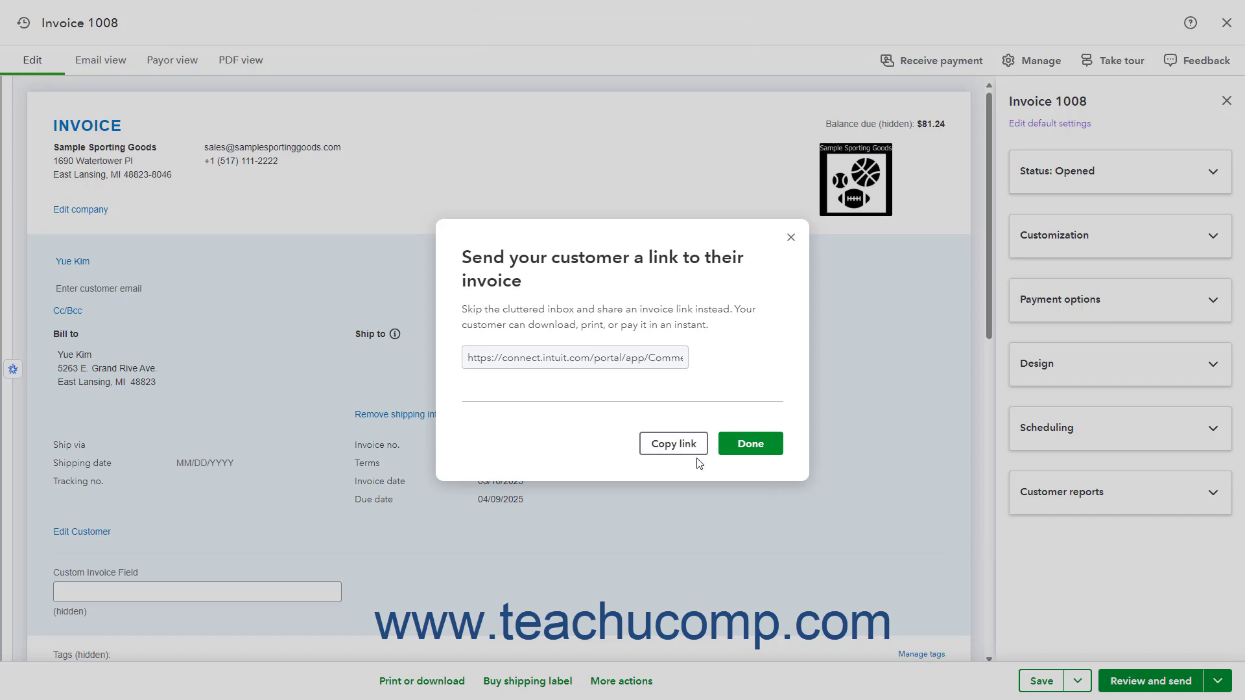
left_click(681, 446)
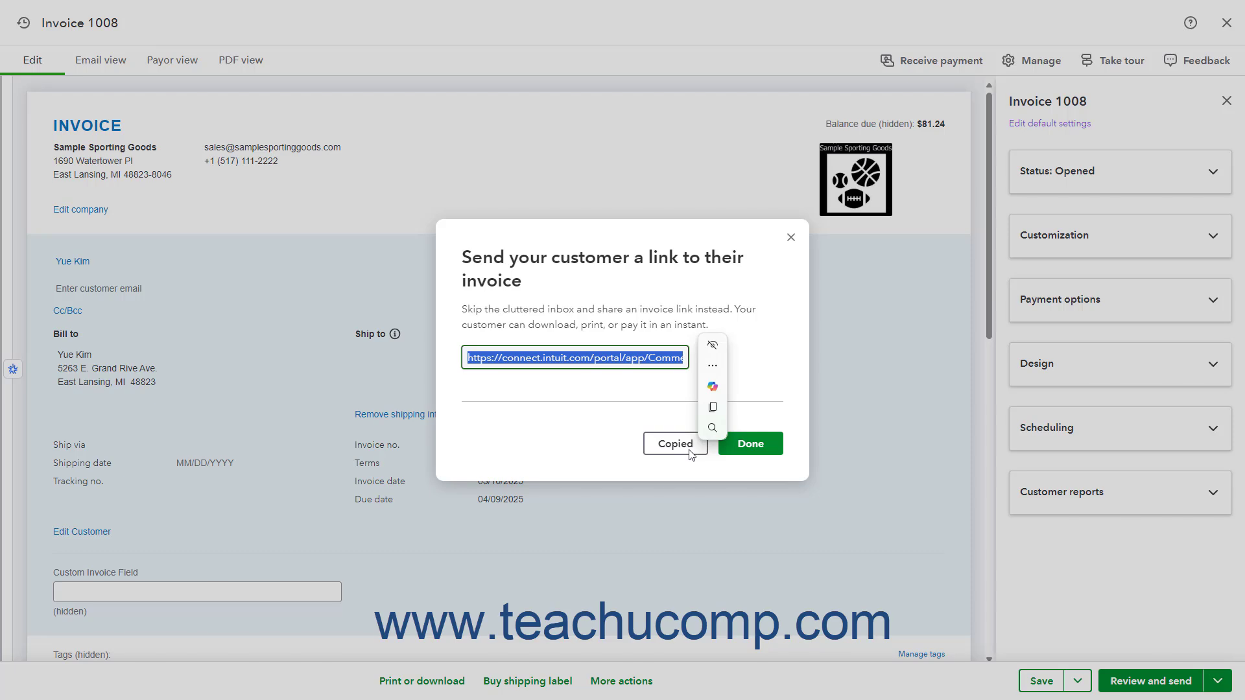
left_click(771, 447)
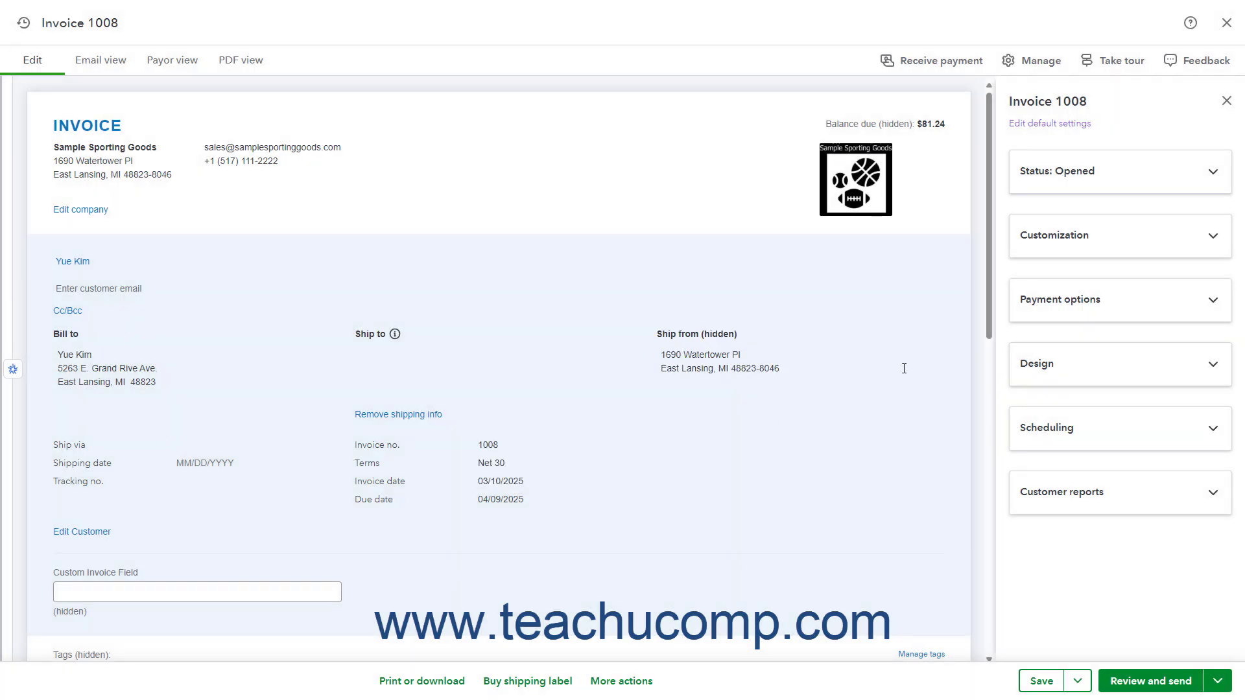
- Close the invoice form, open the sales invoices list, and view the details and additional actions of Invoice 1008
left_click(1227, 23)
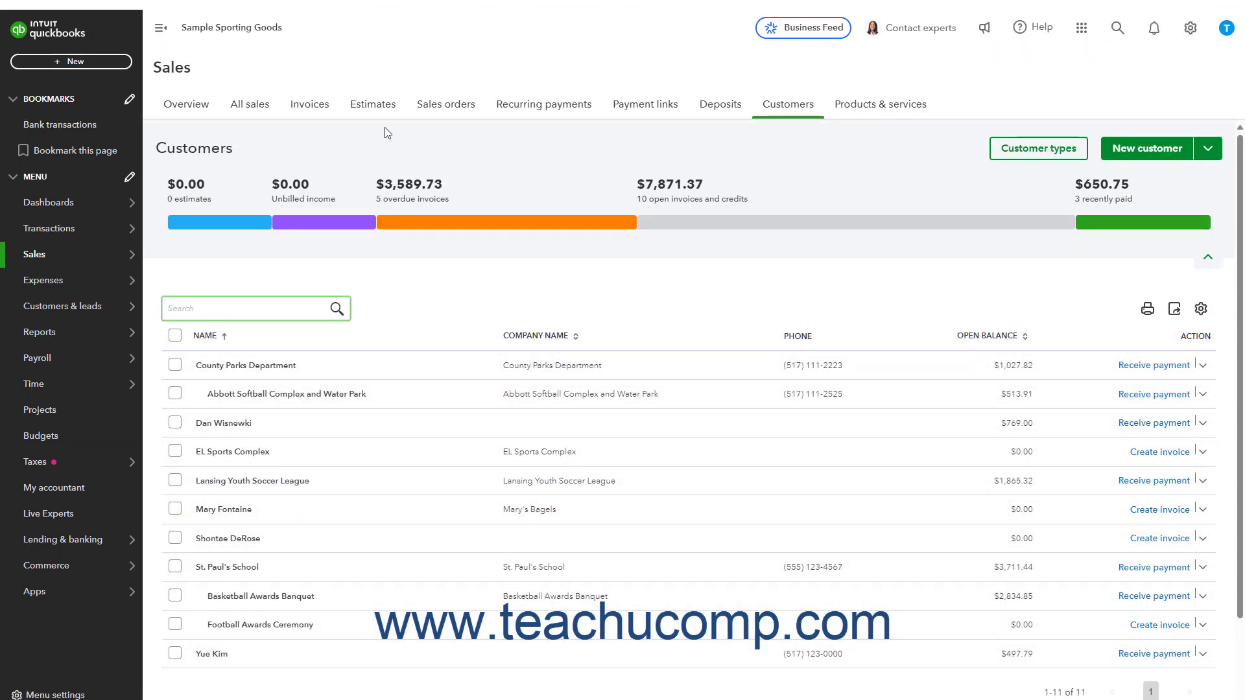
left_click(323, 105)
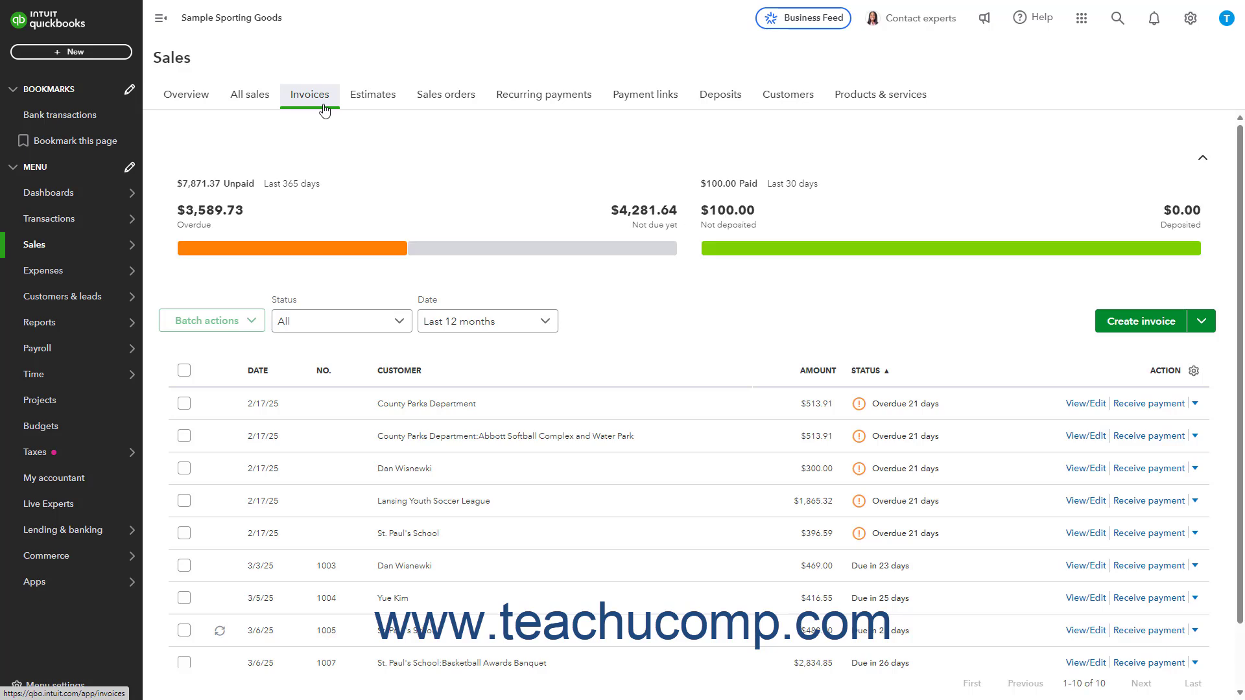
scroll(335, 120, "down", 3)
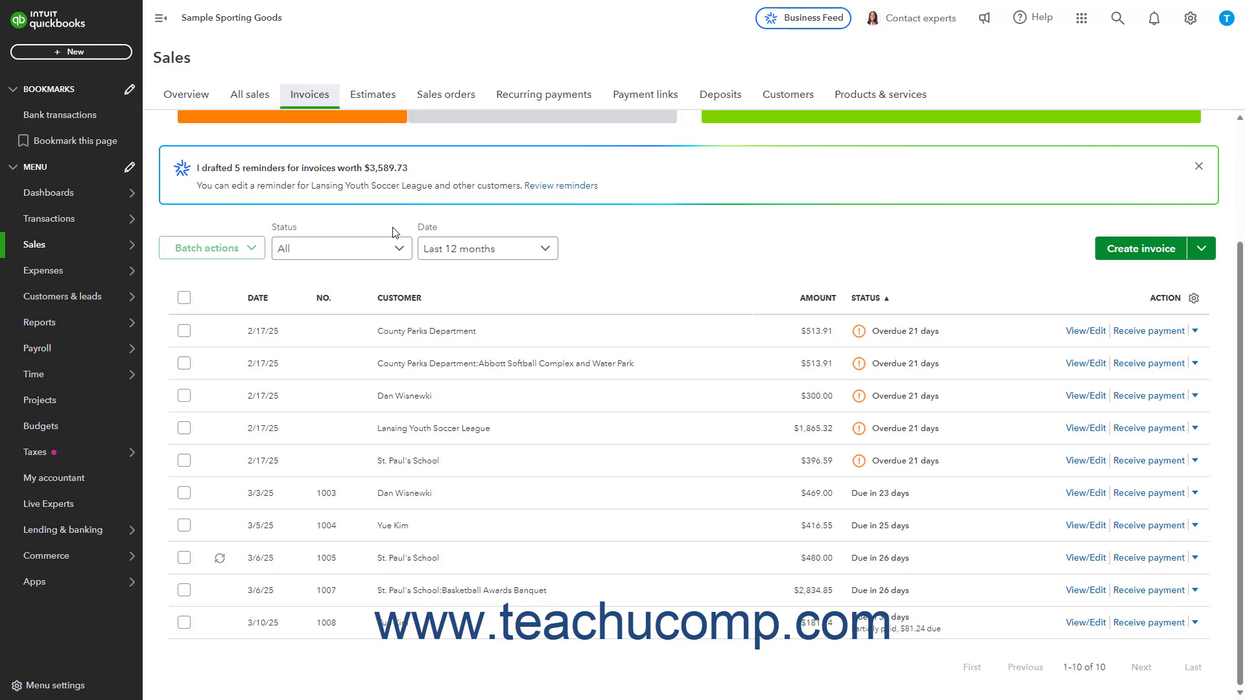
left_click(357, 624)
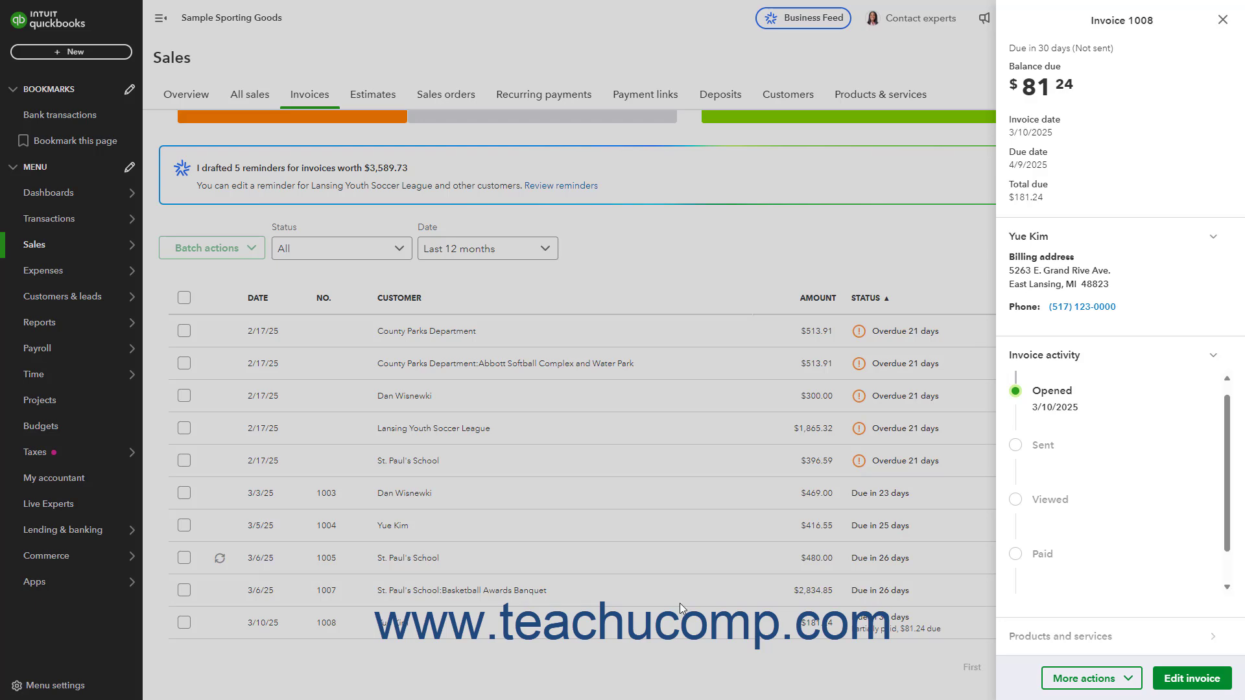
left_click(1126, 685)
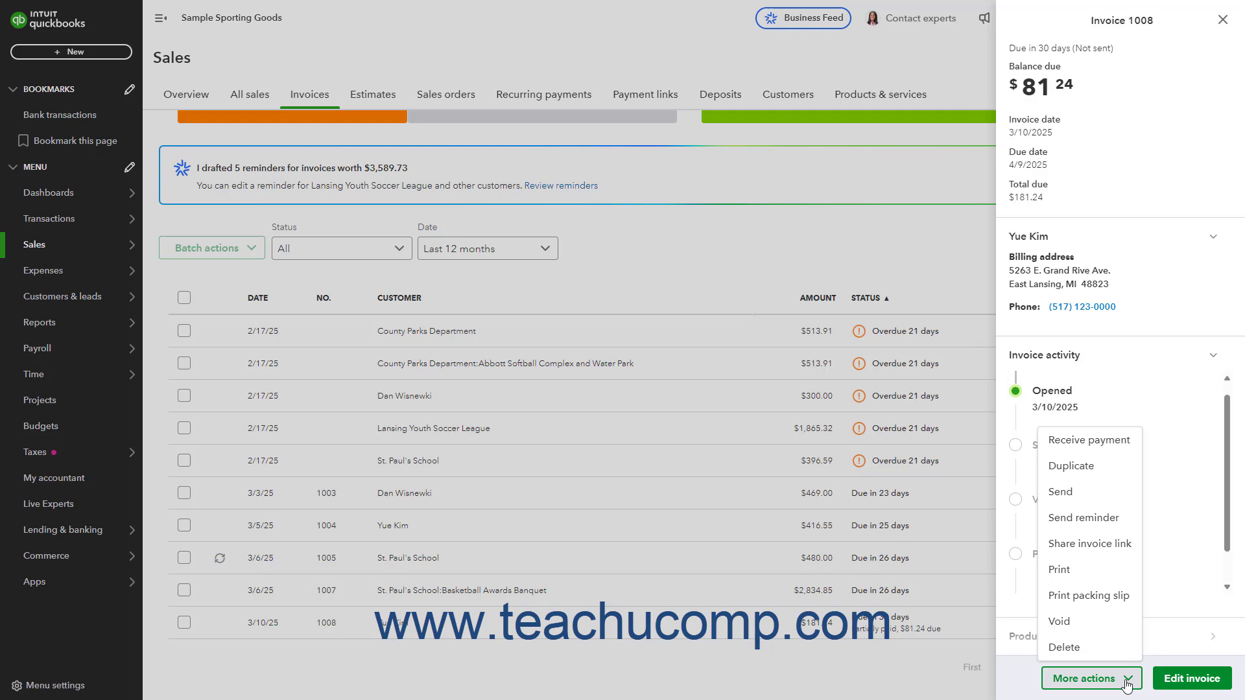
- Open Invoice 1008 for editing, view its additional actions, and close the form without making changes
left_click(1163, 680)
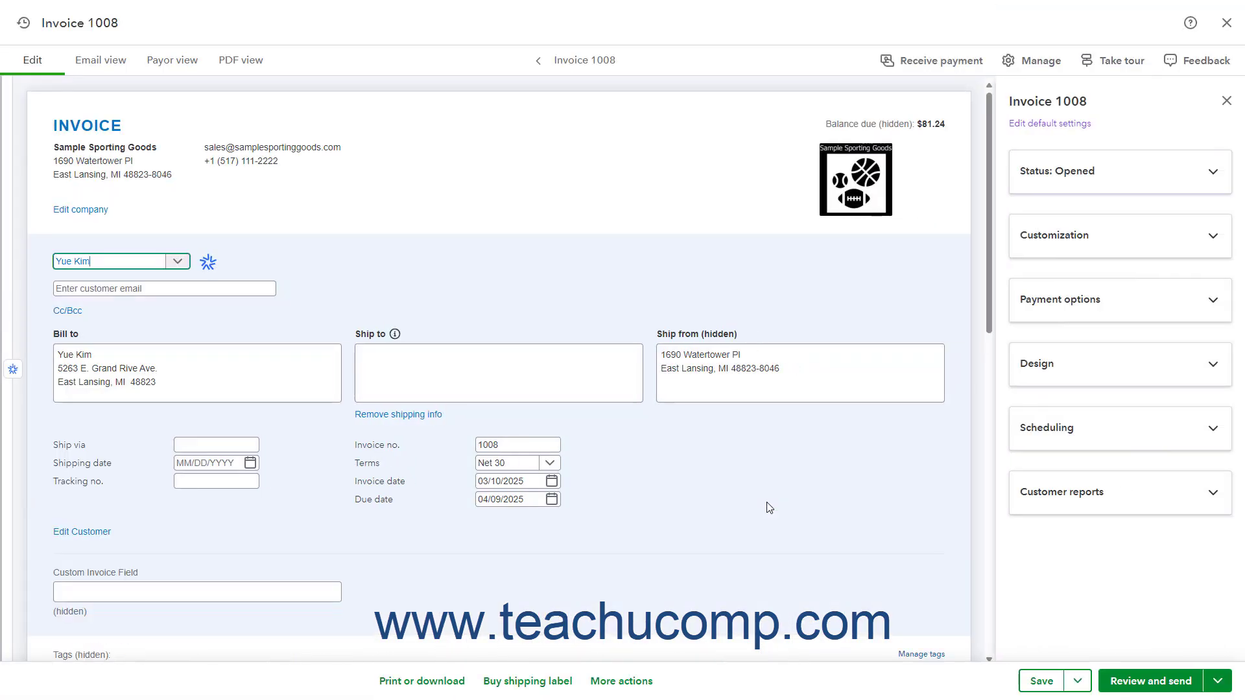
left_click(645, 682)
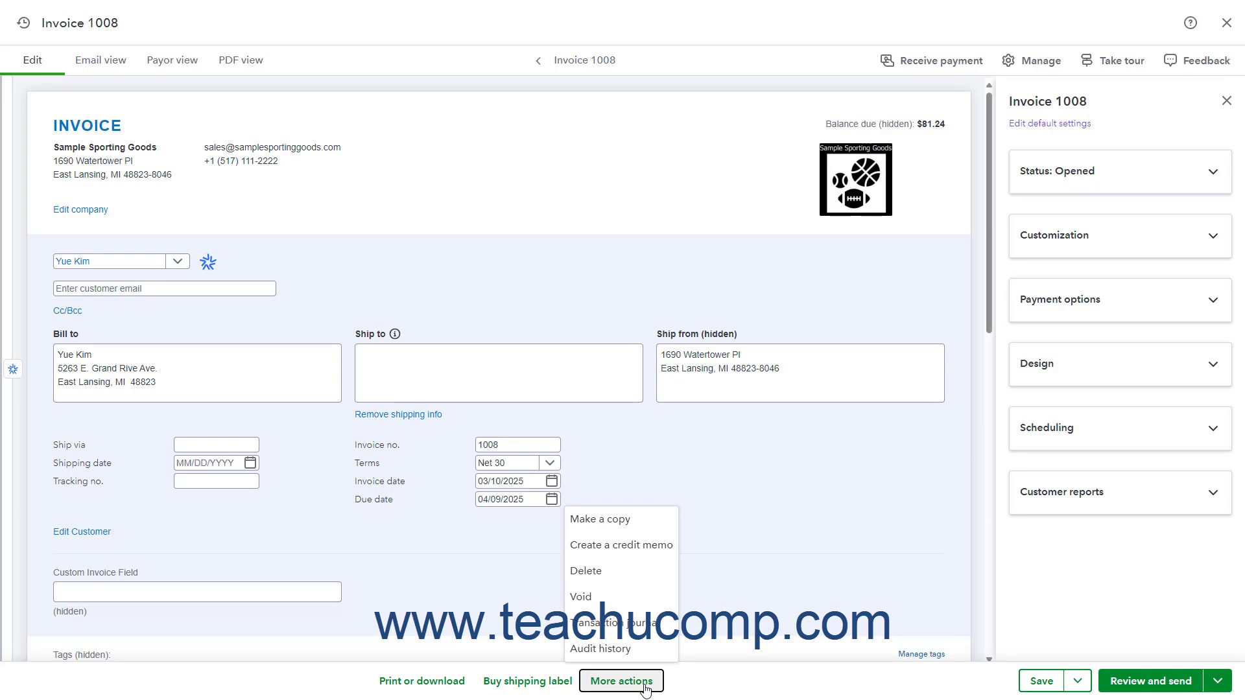
left_click(699, 684)
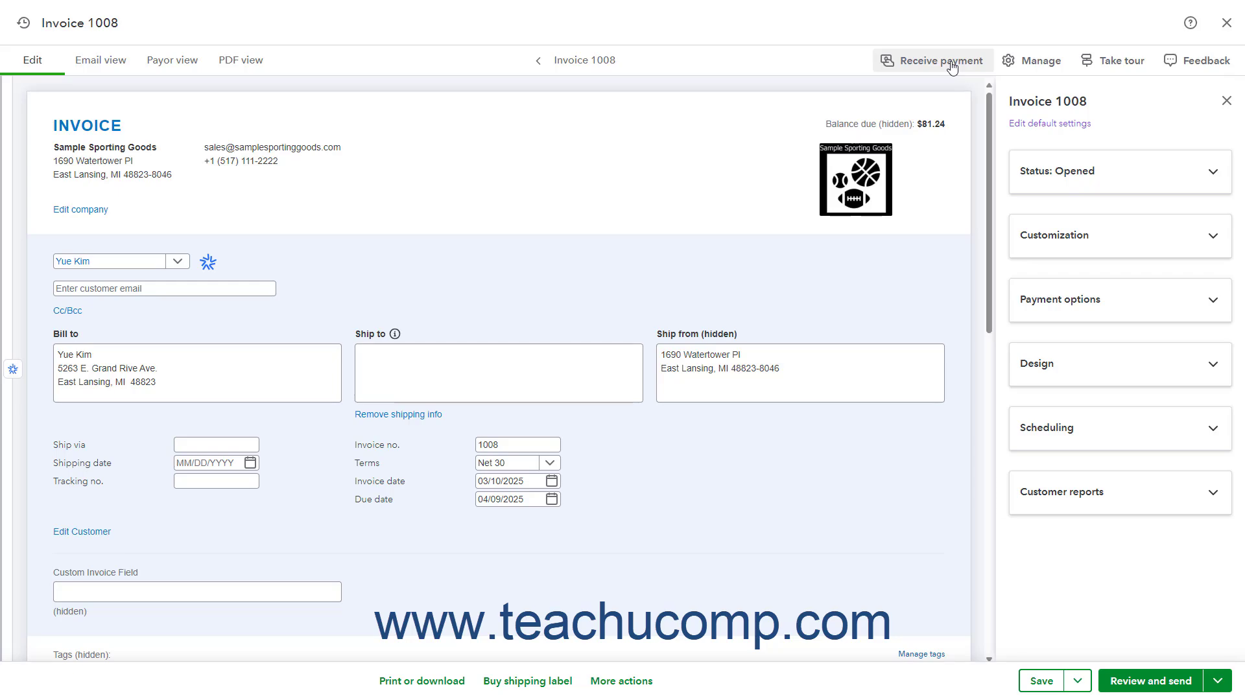
left_click(1227, 23)
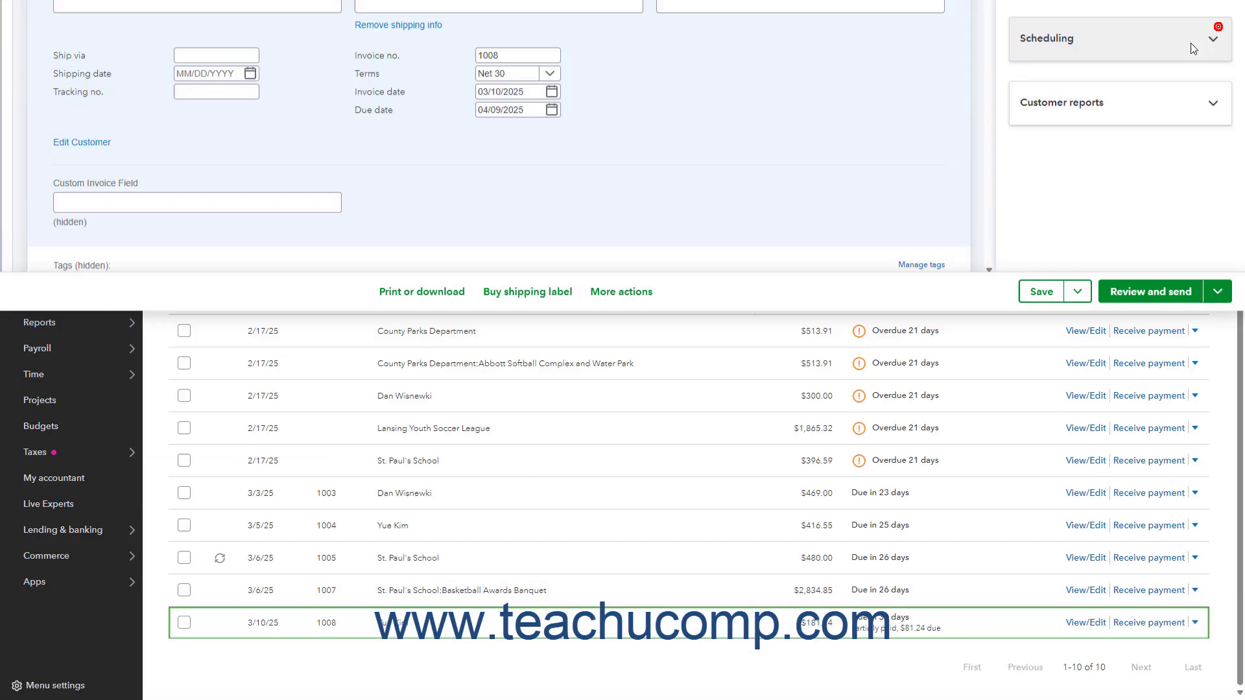